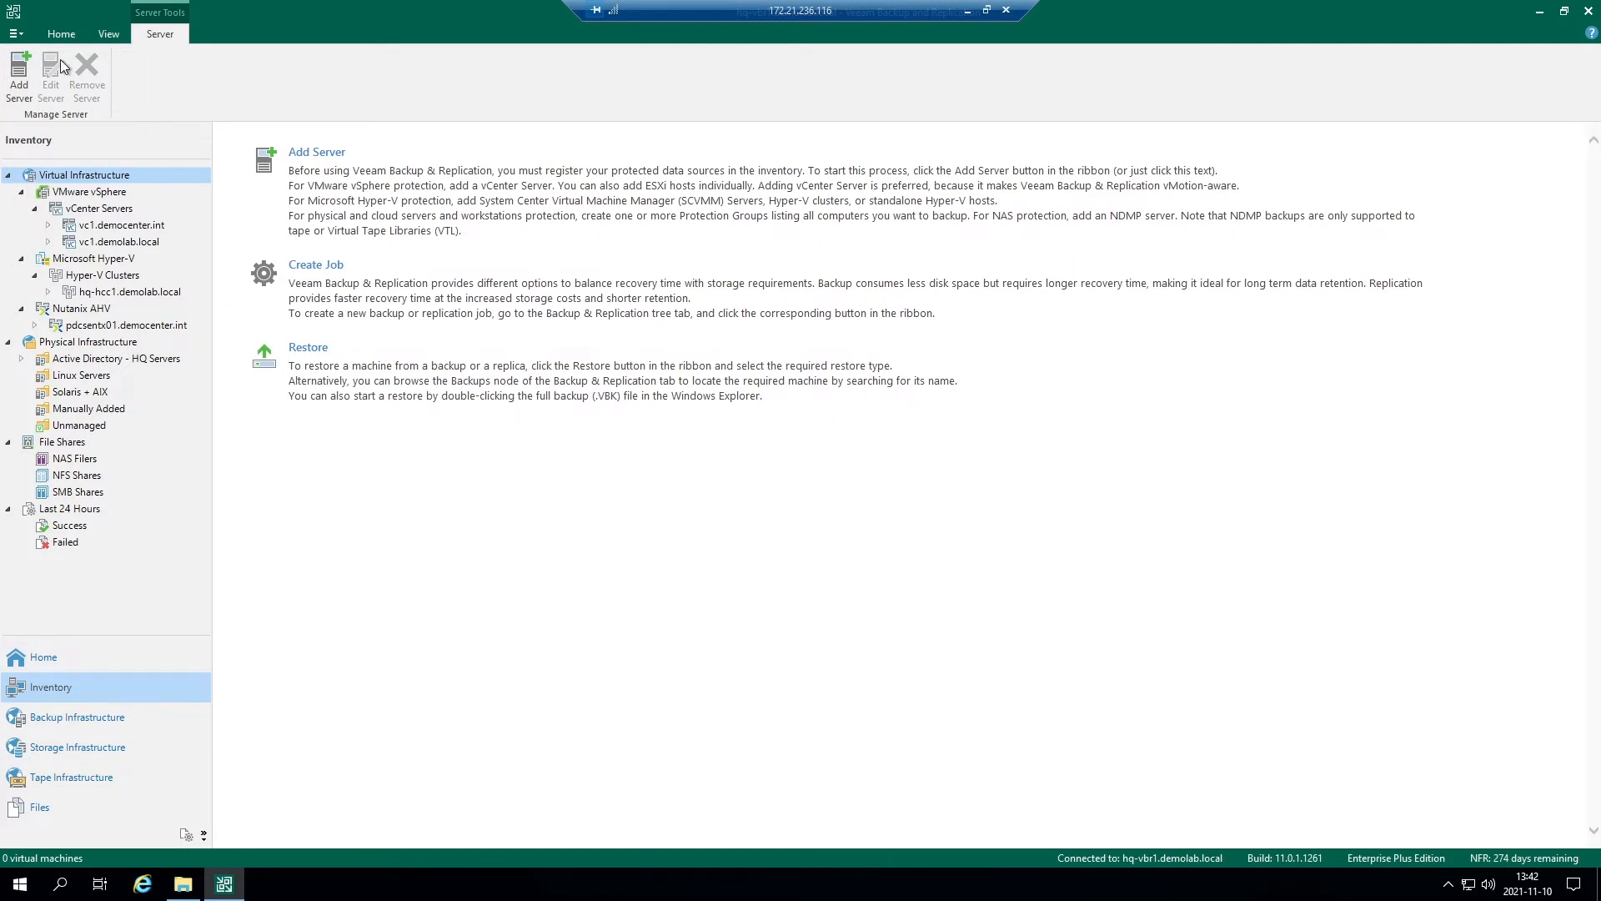
- Examine the VMware vSphere and Microsoft Hyper-V options for adding a server, closing the wizard without adding one
click(19, 73)
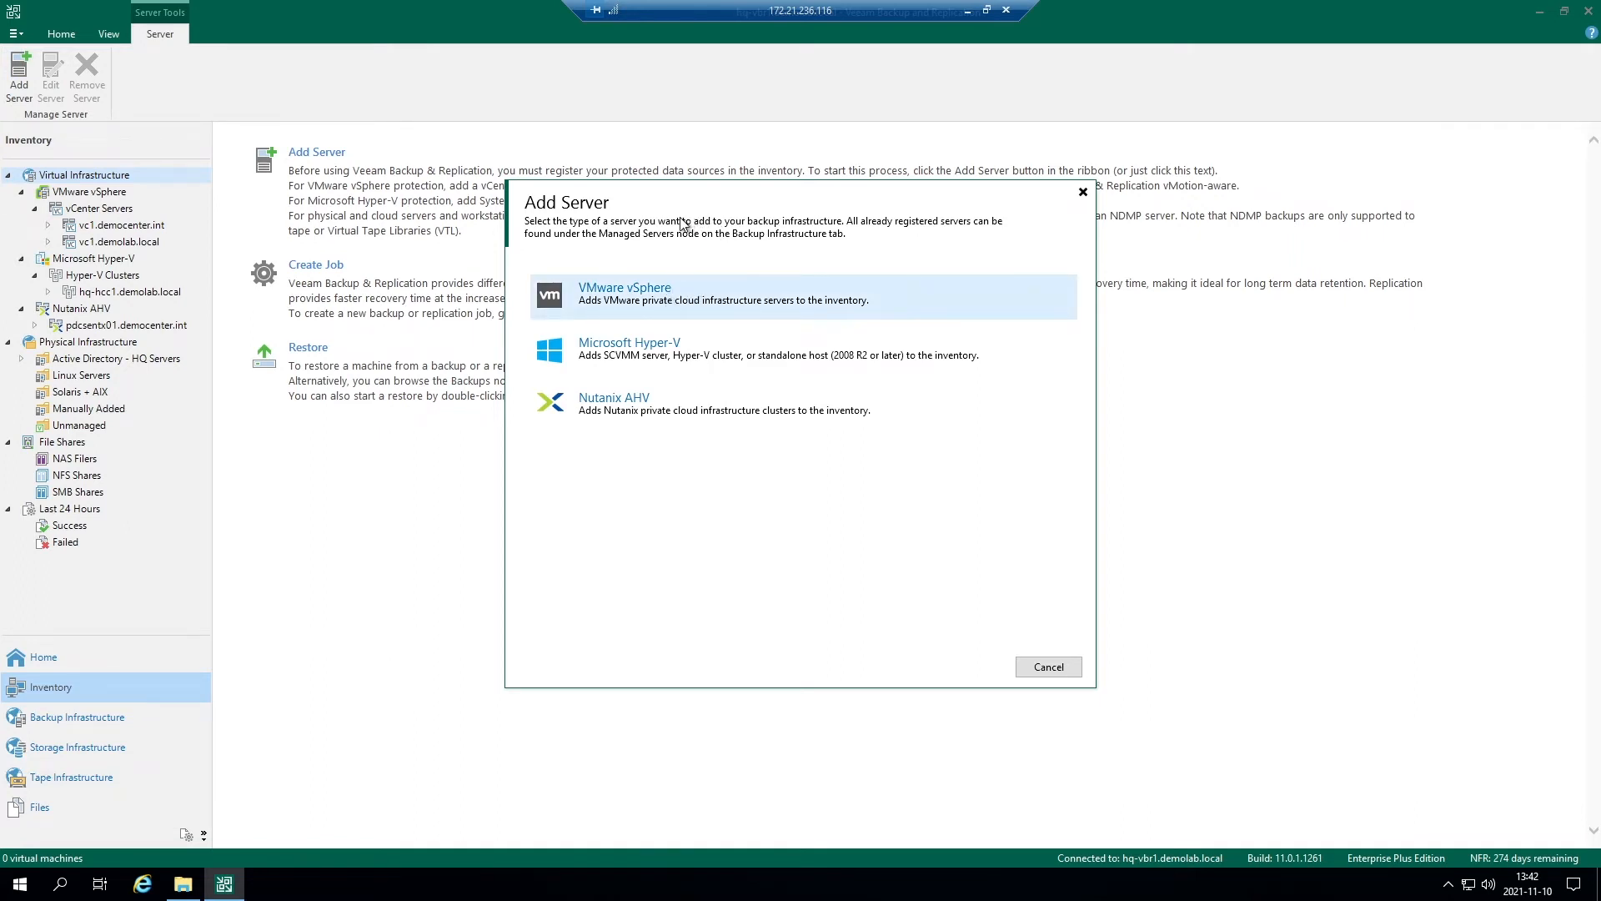
click(701, 310)
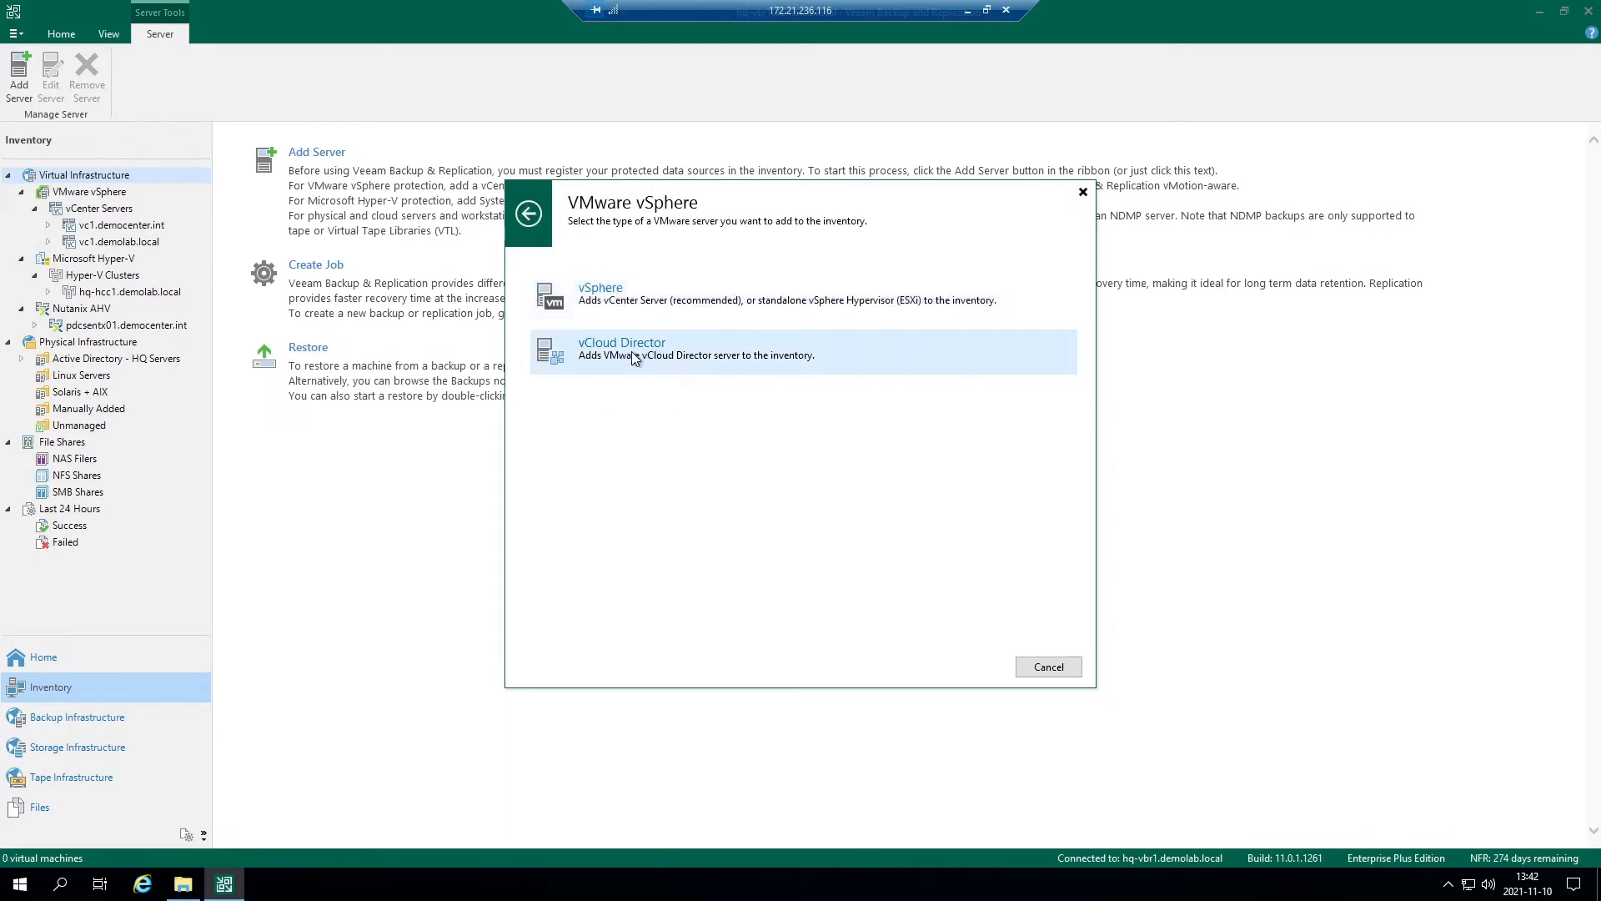
click(532, 212)
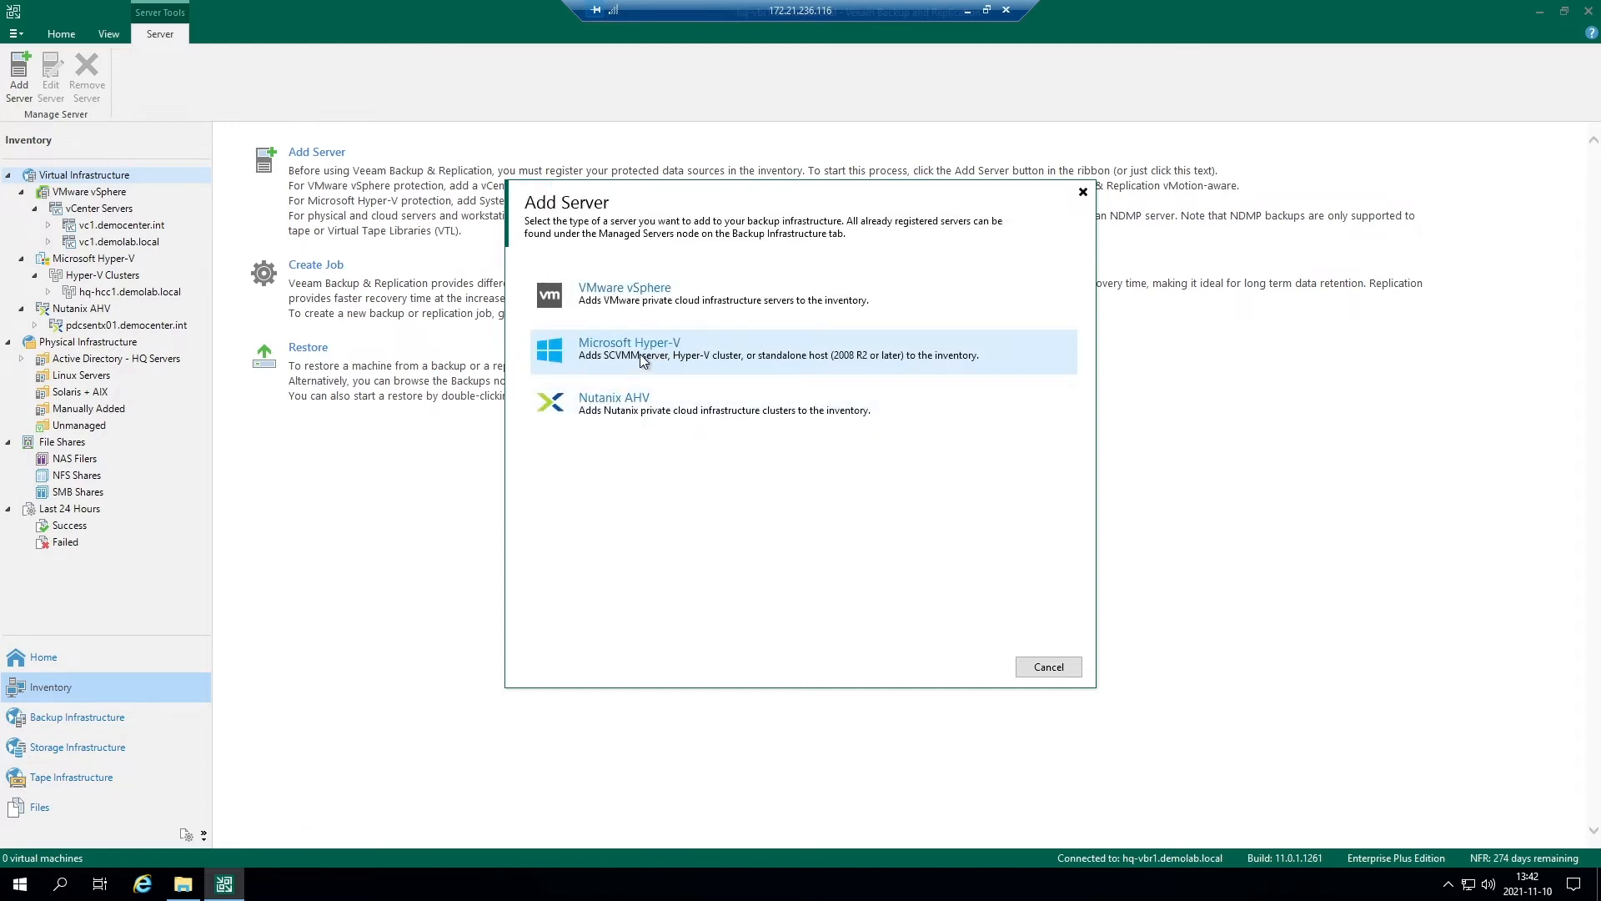
click(639, 354)
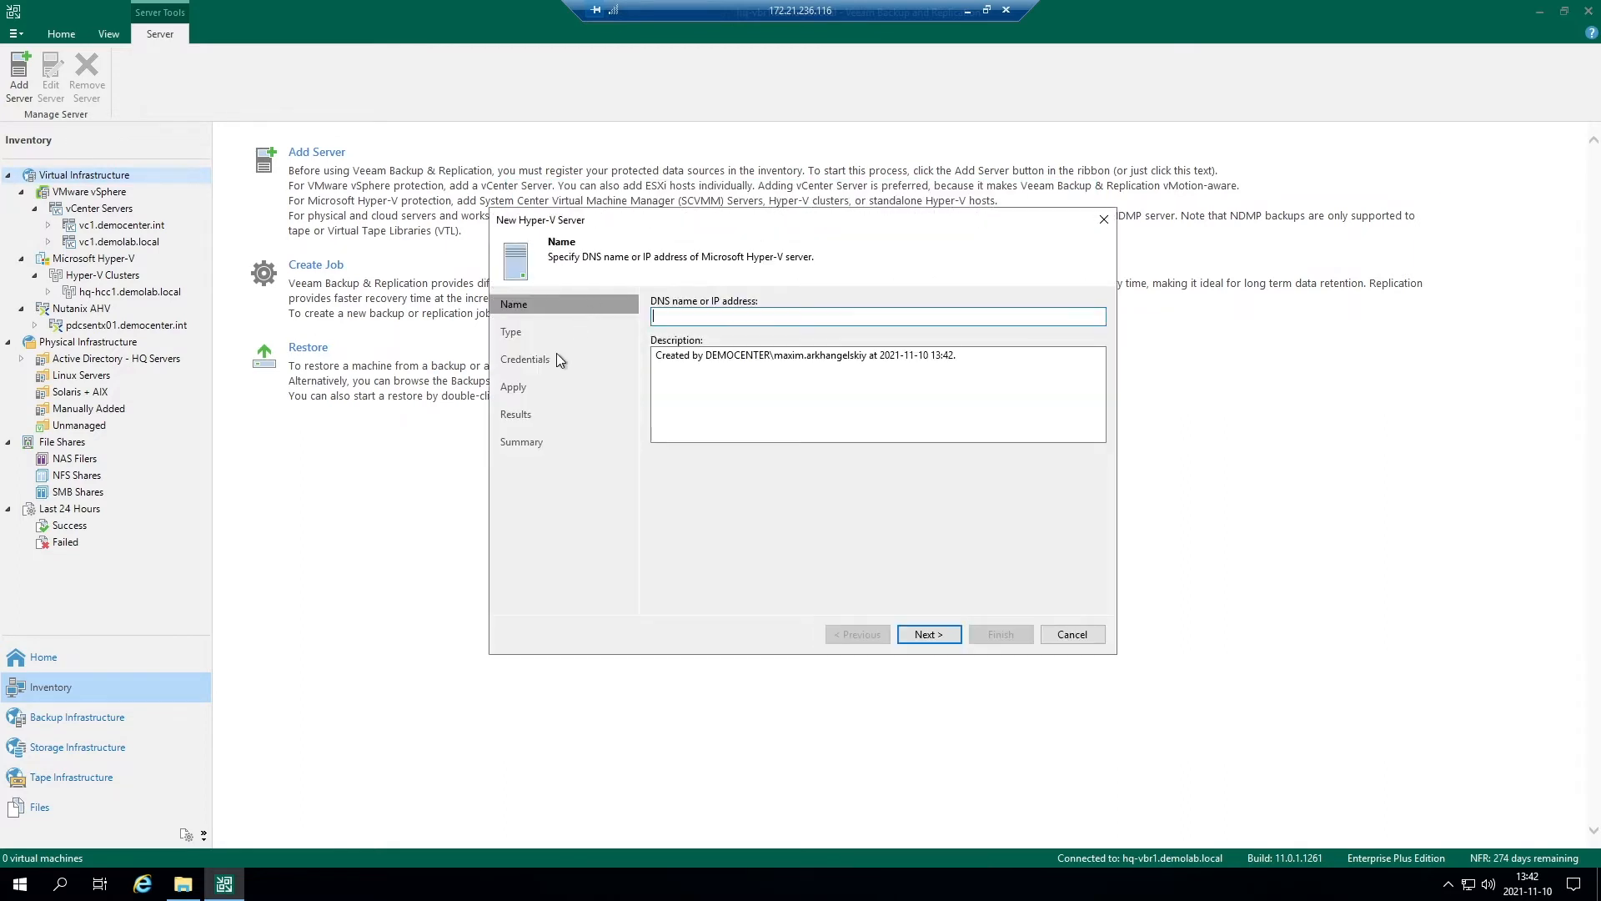
click(1081, 636)
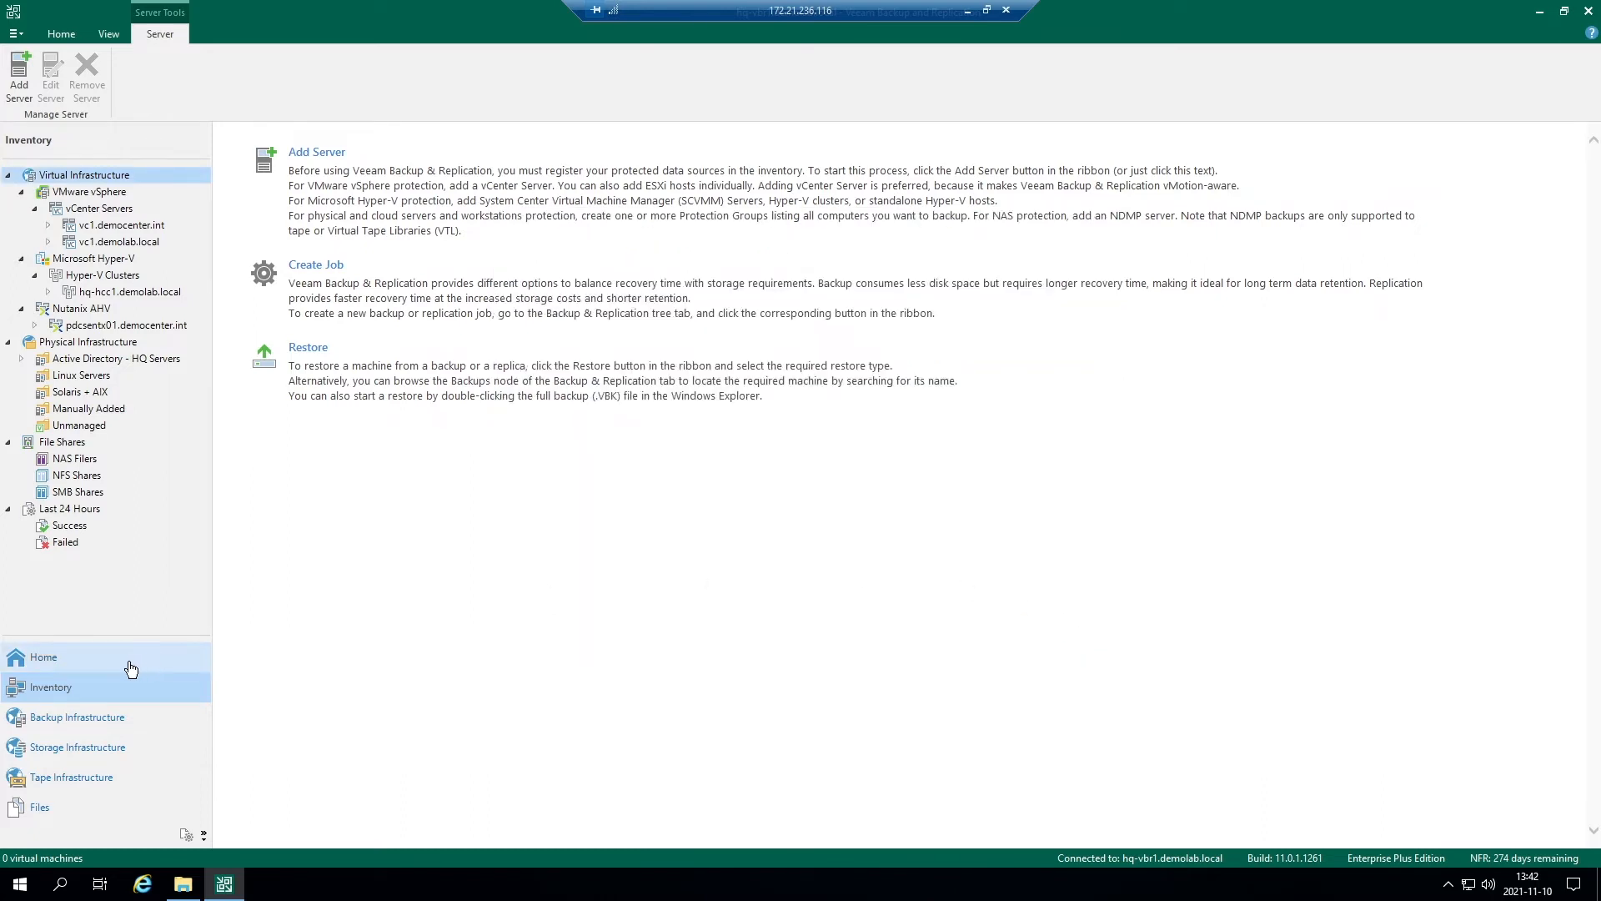
- Open the existing VMware - Replication job for editing, keeping its current name
click(131, 668)
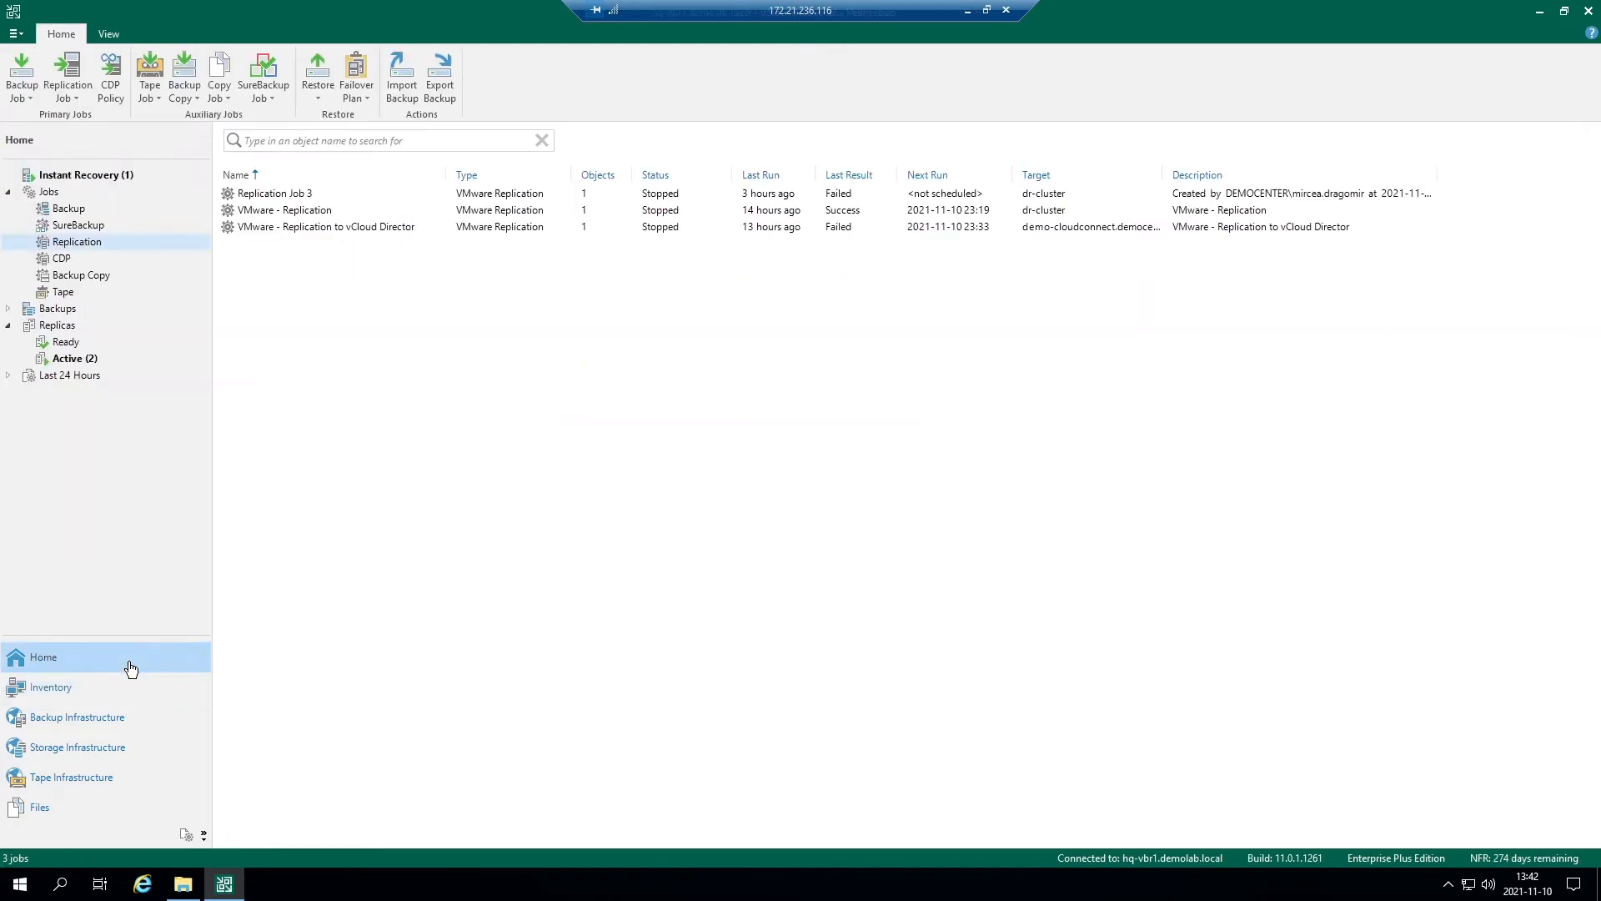
right_click(271, 211)
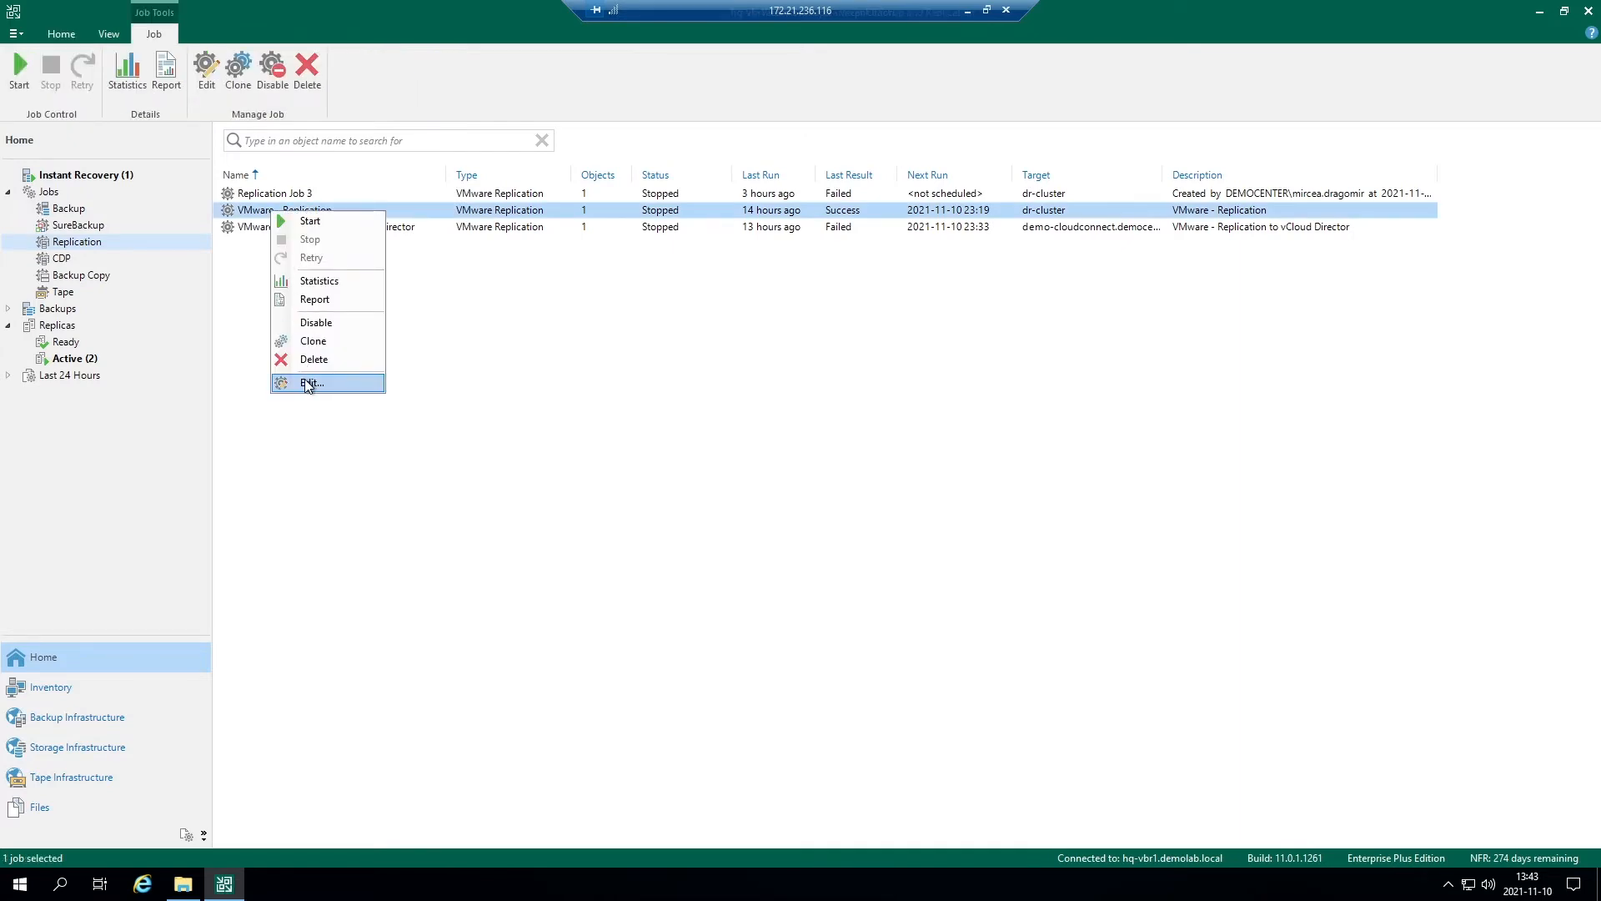
click(447, 415)
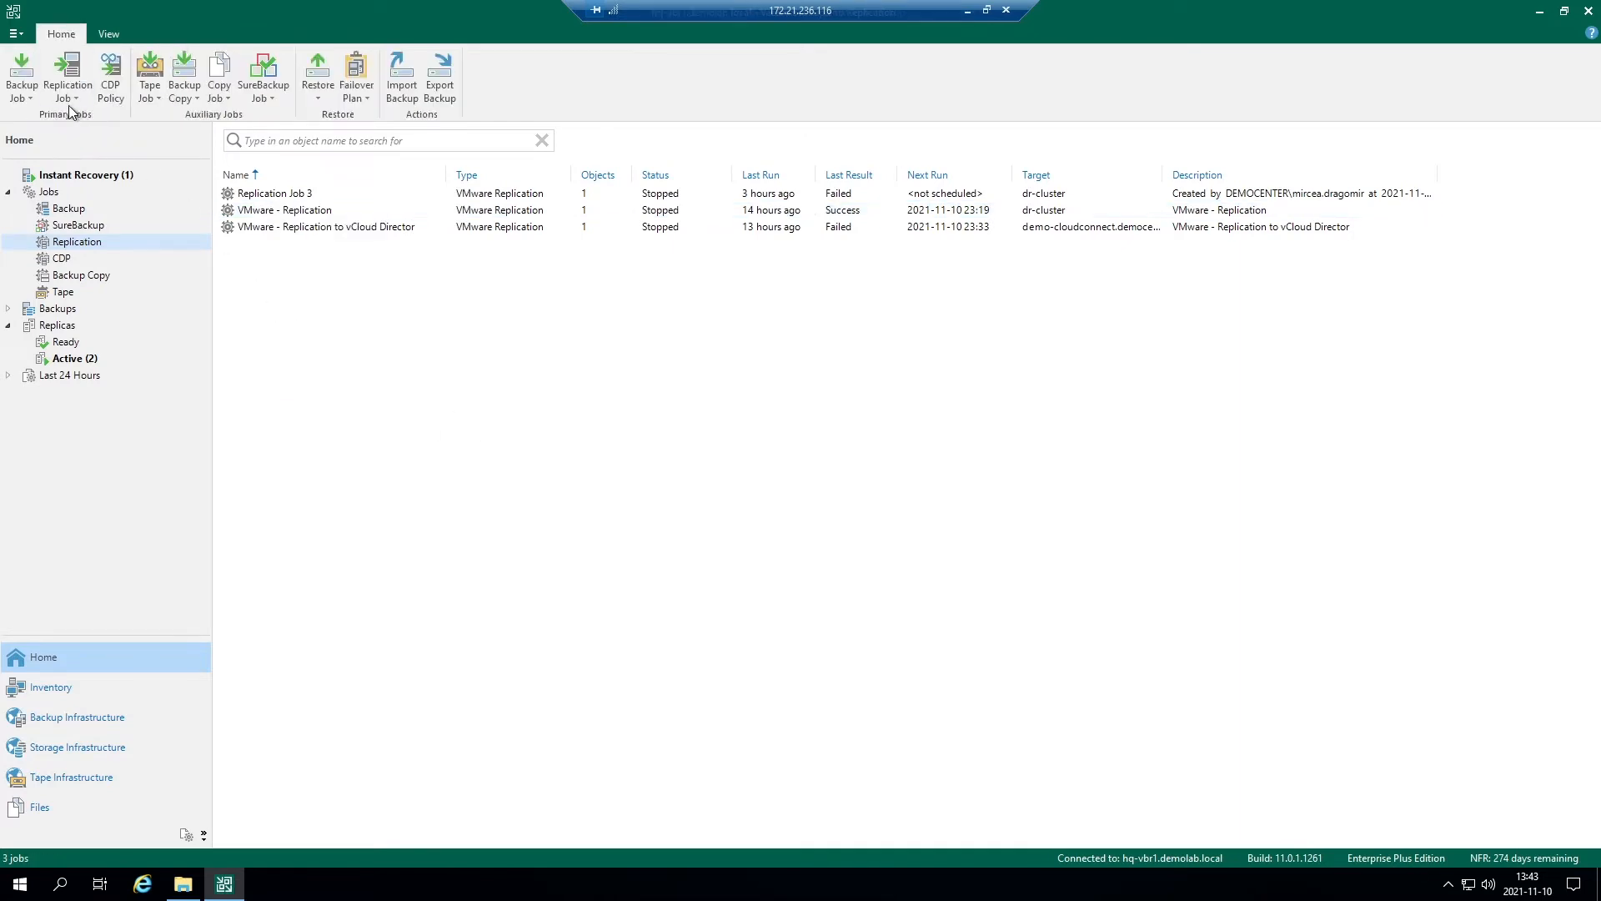
click(71, 104)
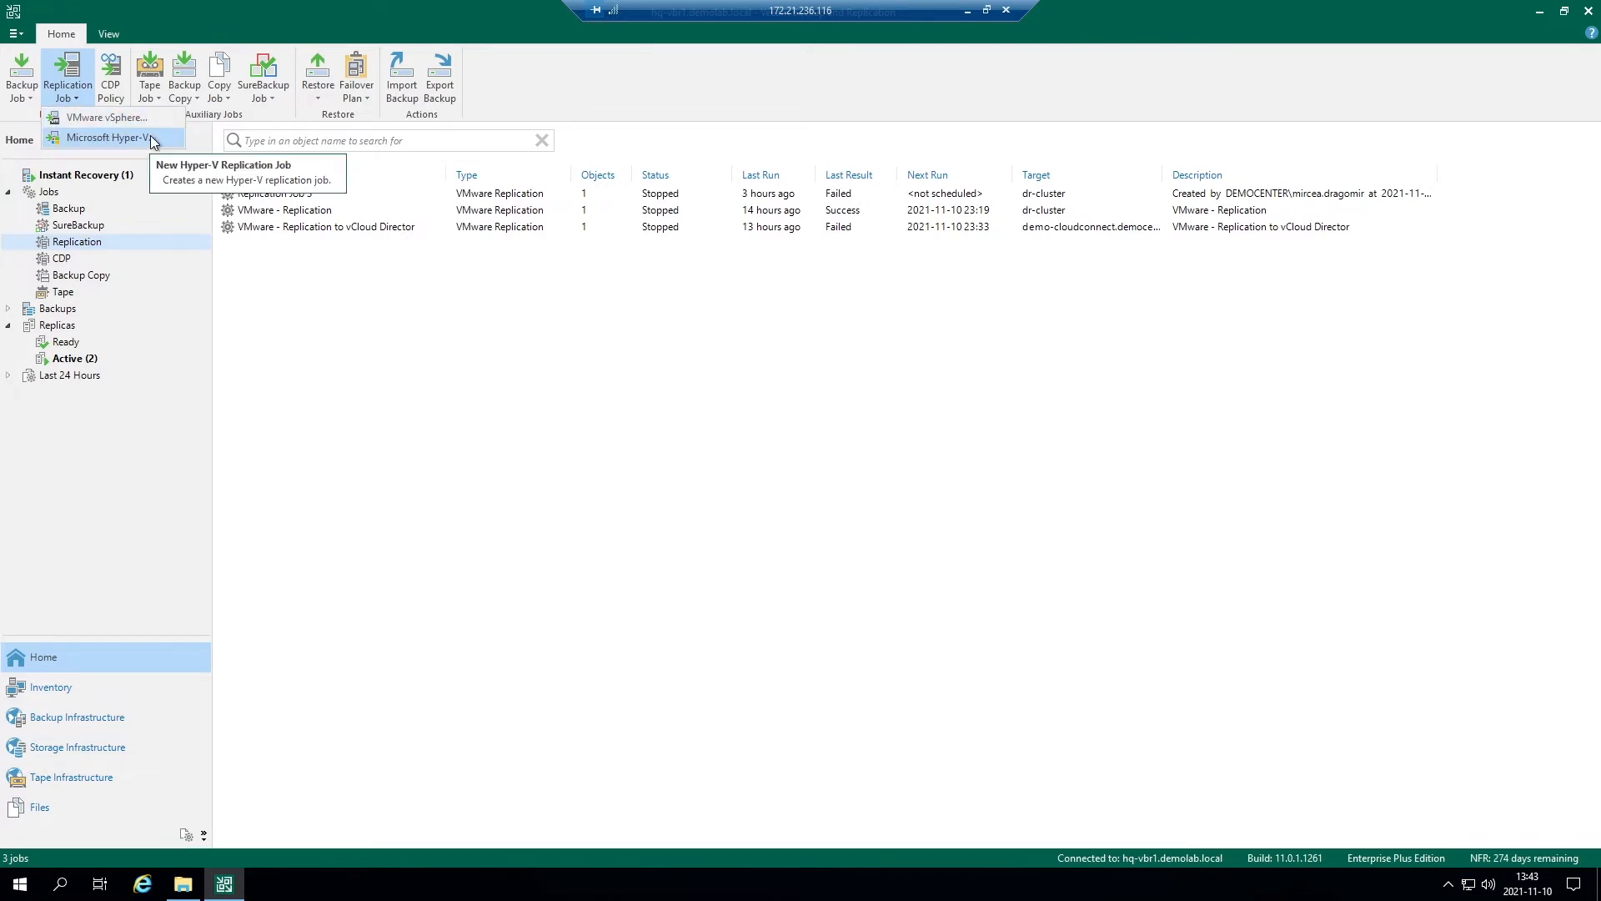
right_click(280, 217)
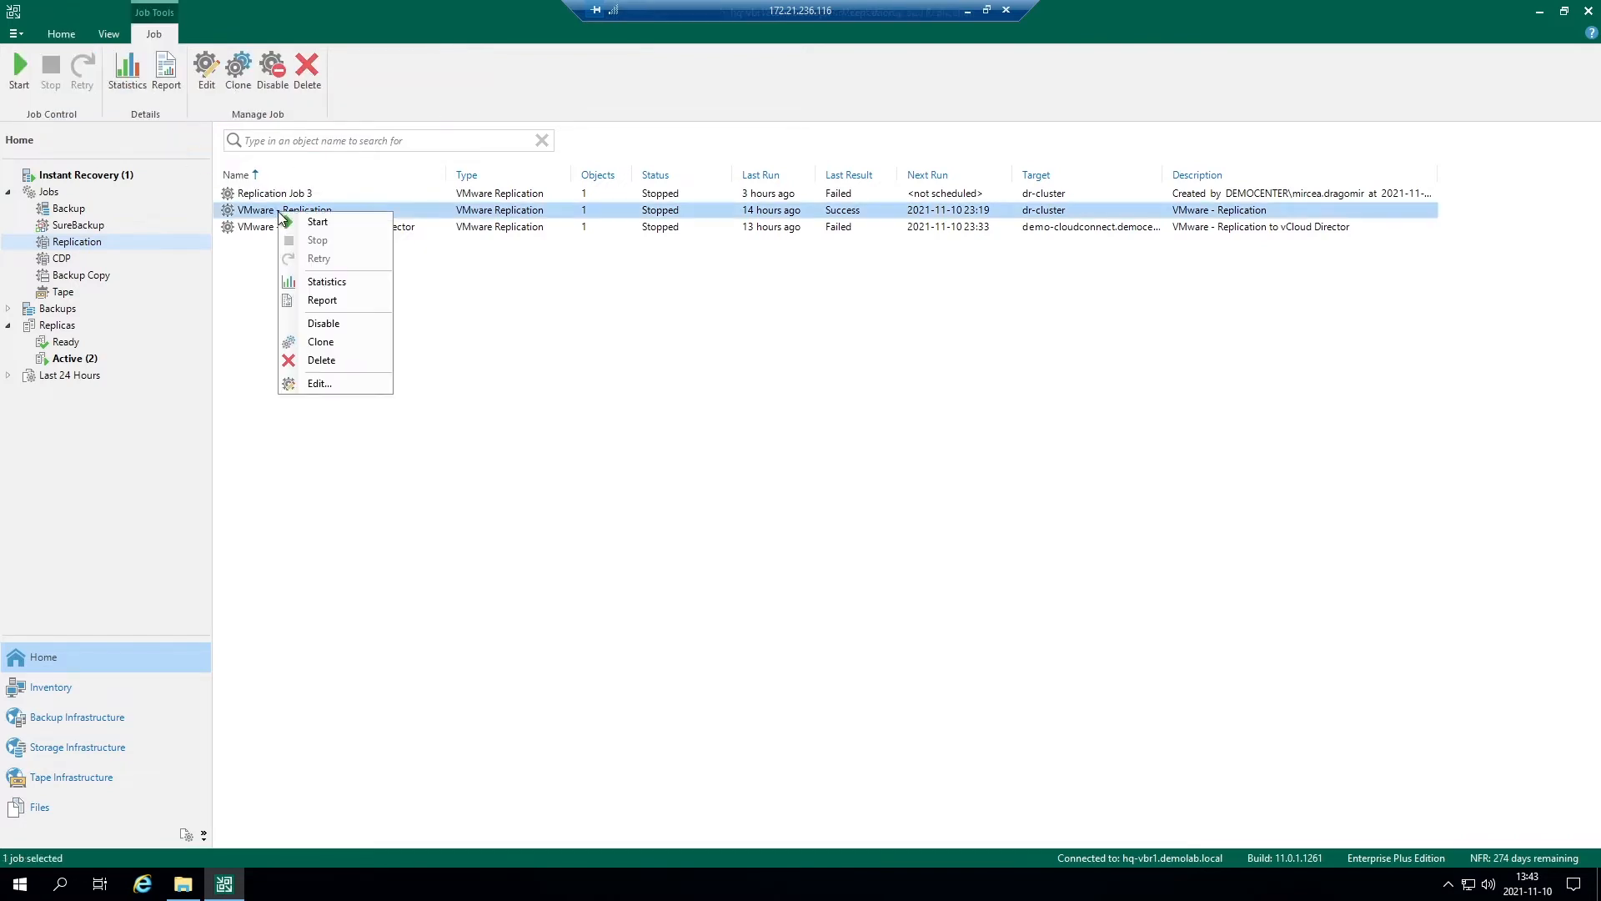
click(319, 384)
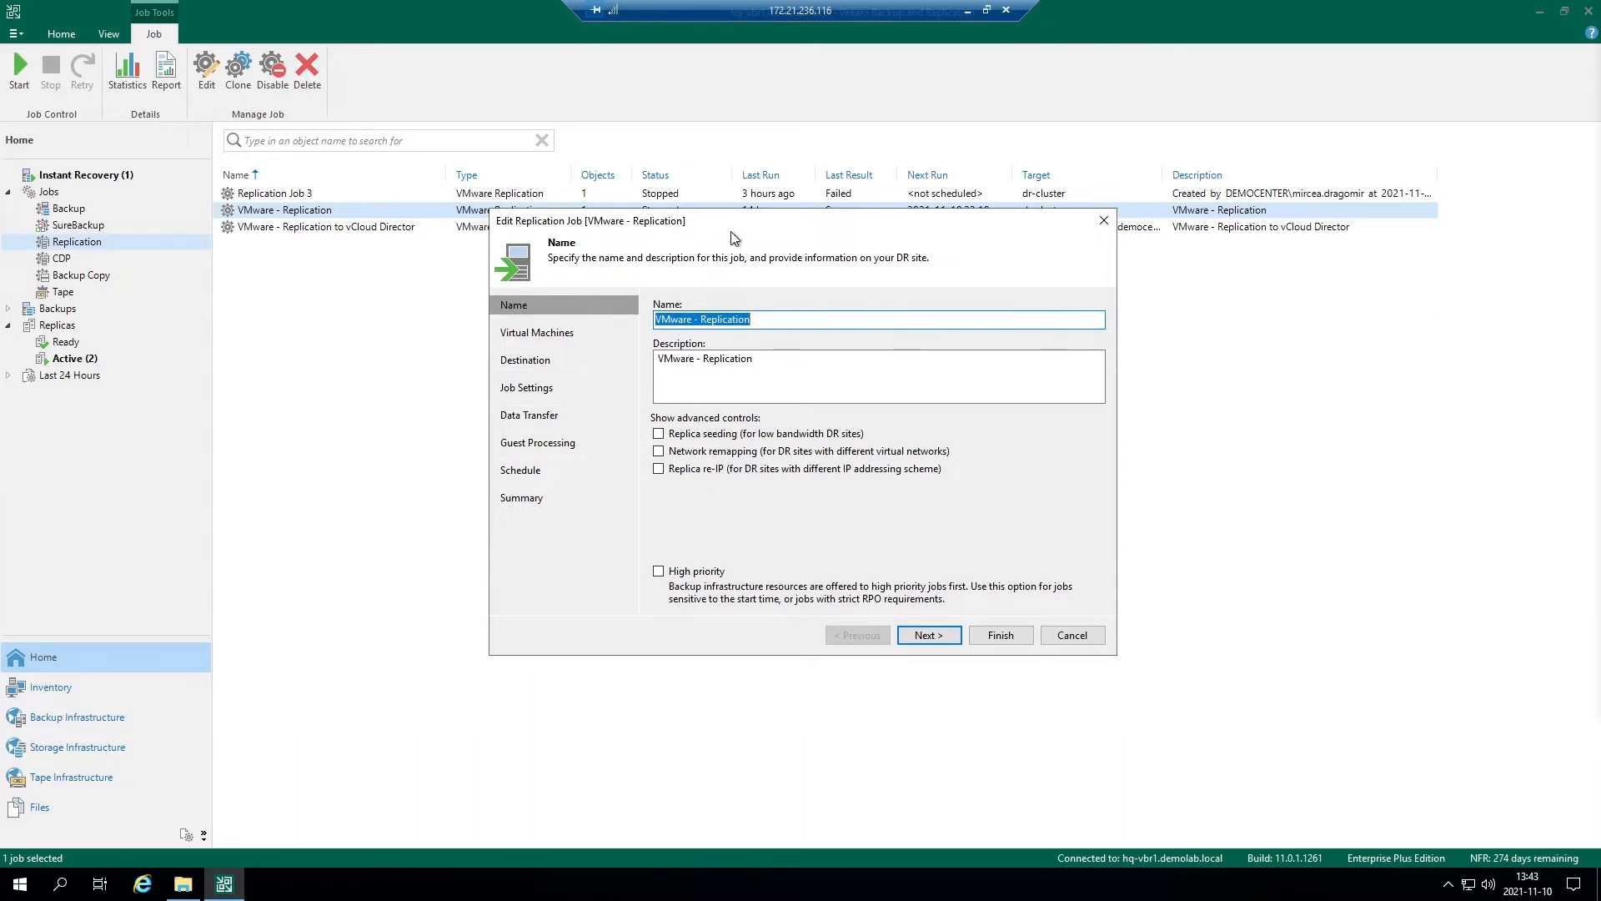
click(763, 321)
drag(763, 321, 663, 320)
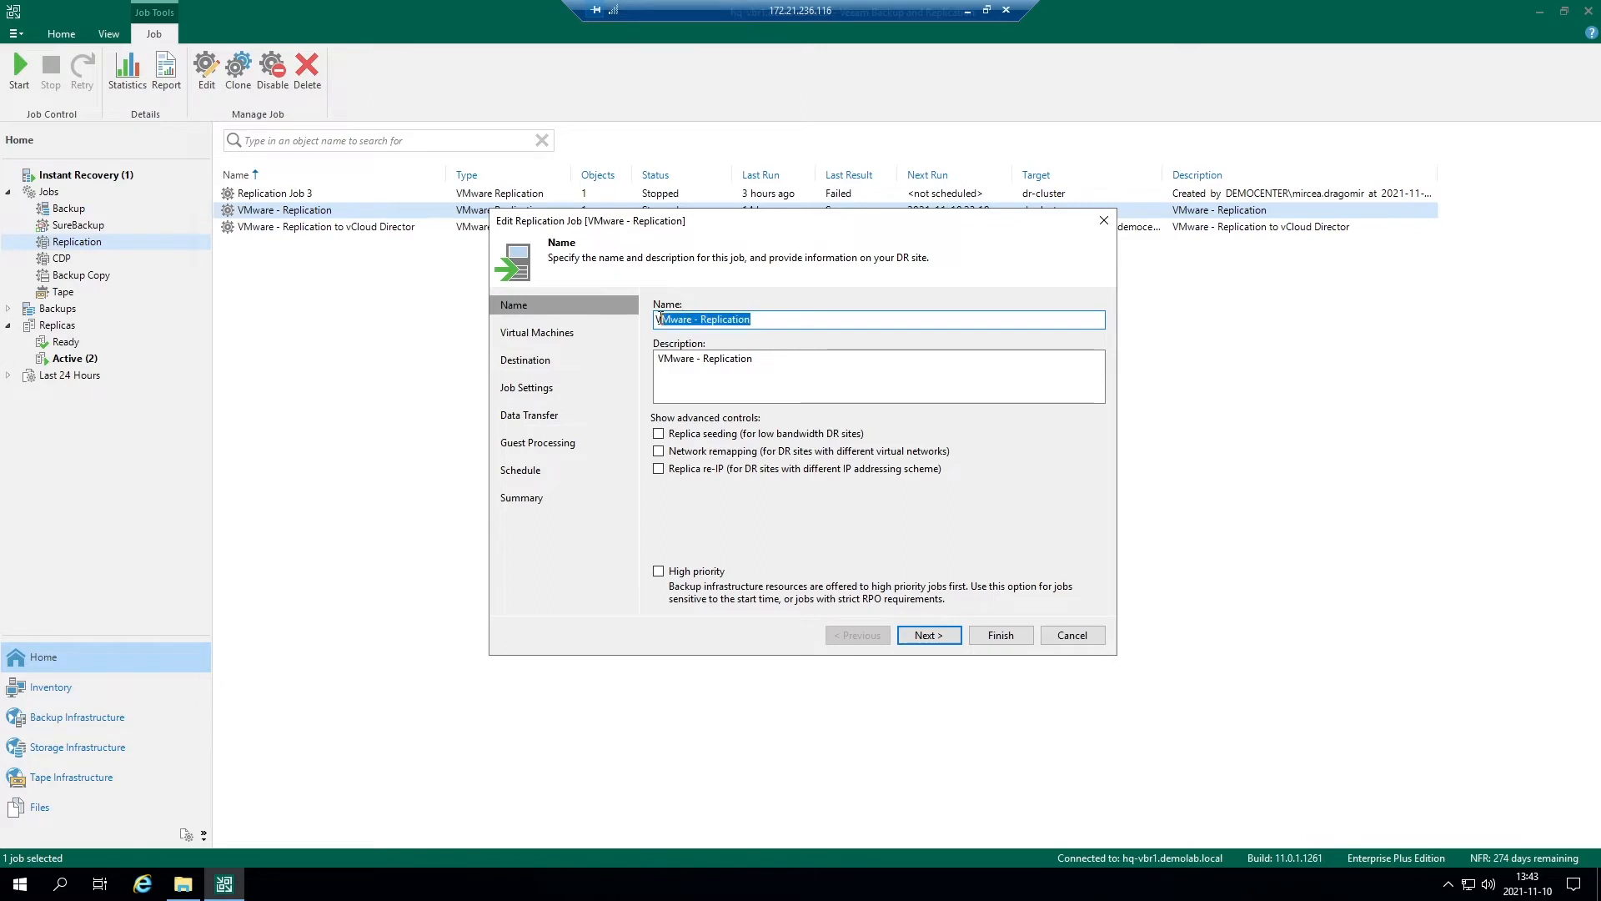
click(763, 321)
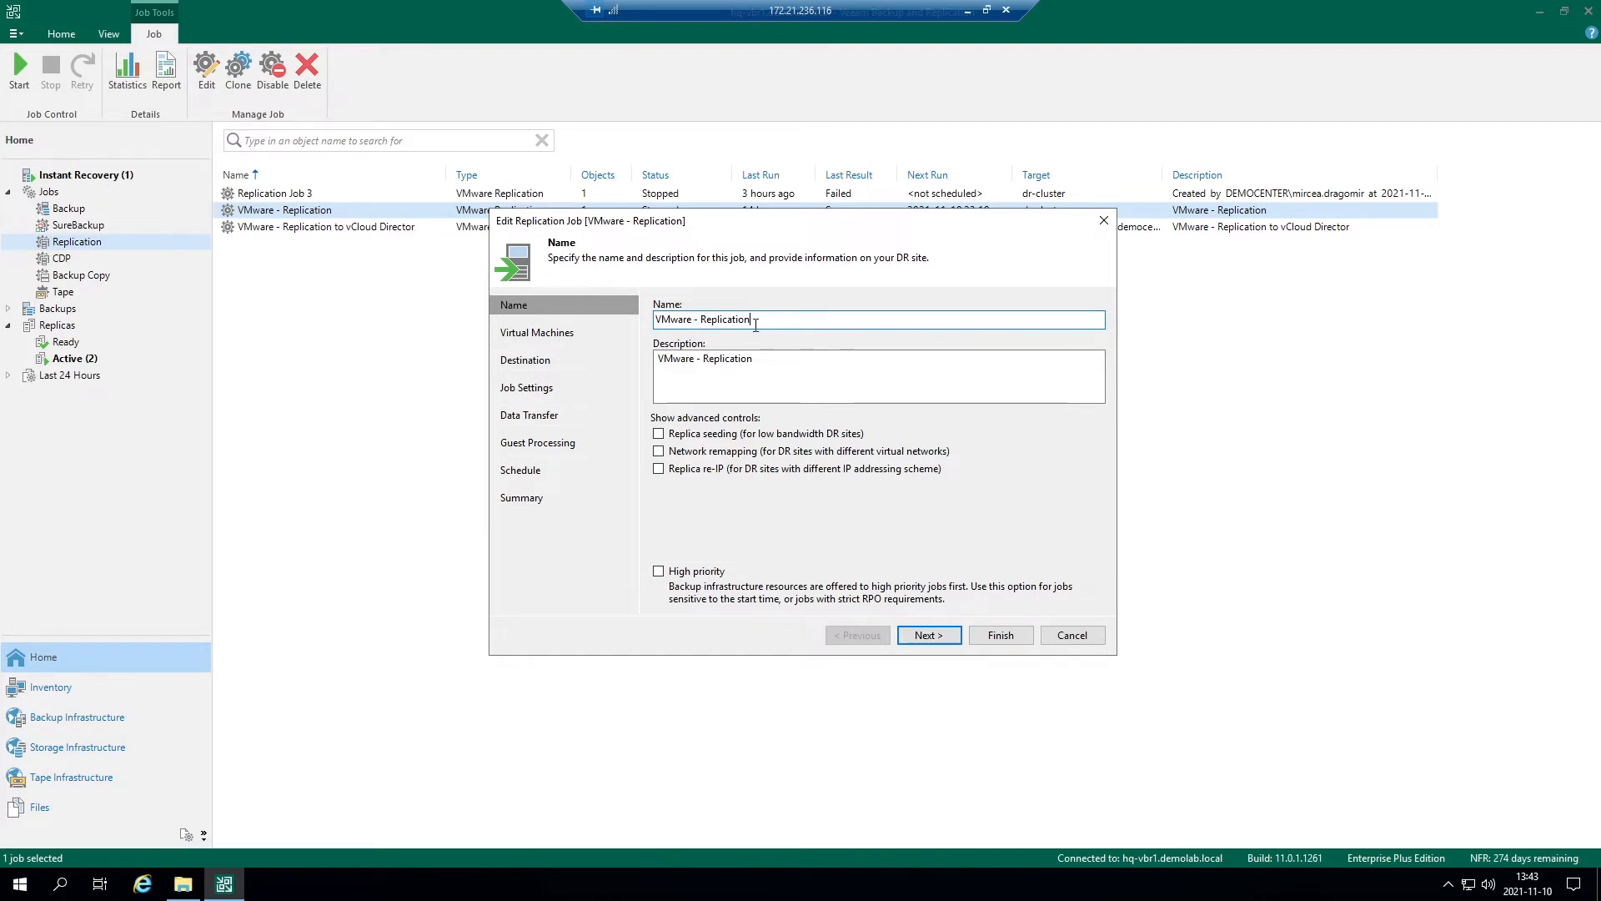
- Try the replica seeding, network remapping and replica re-IP options one at a time, clearing each again
click(659, 439)
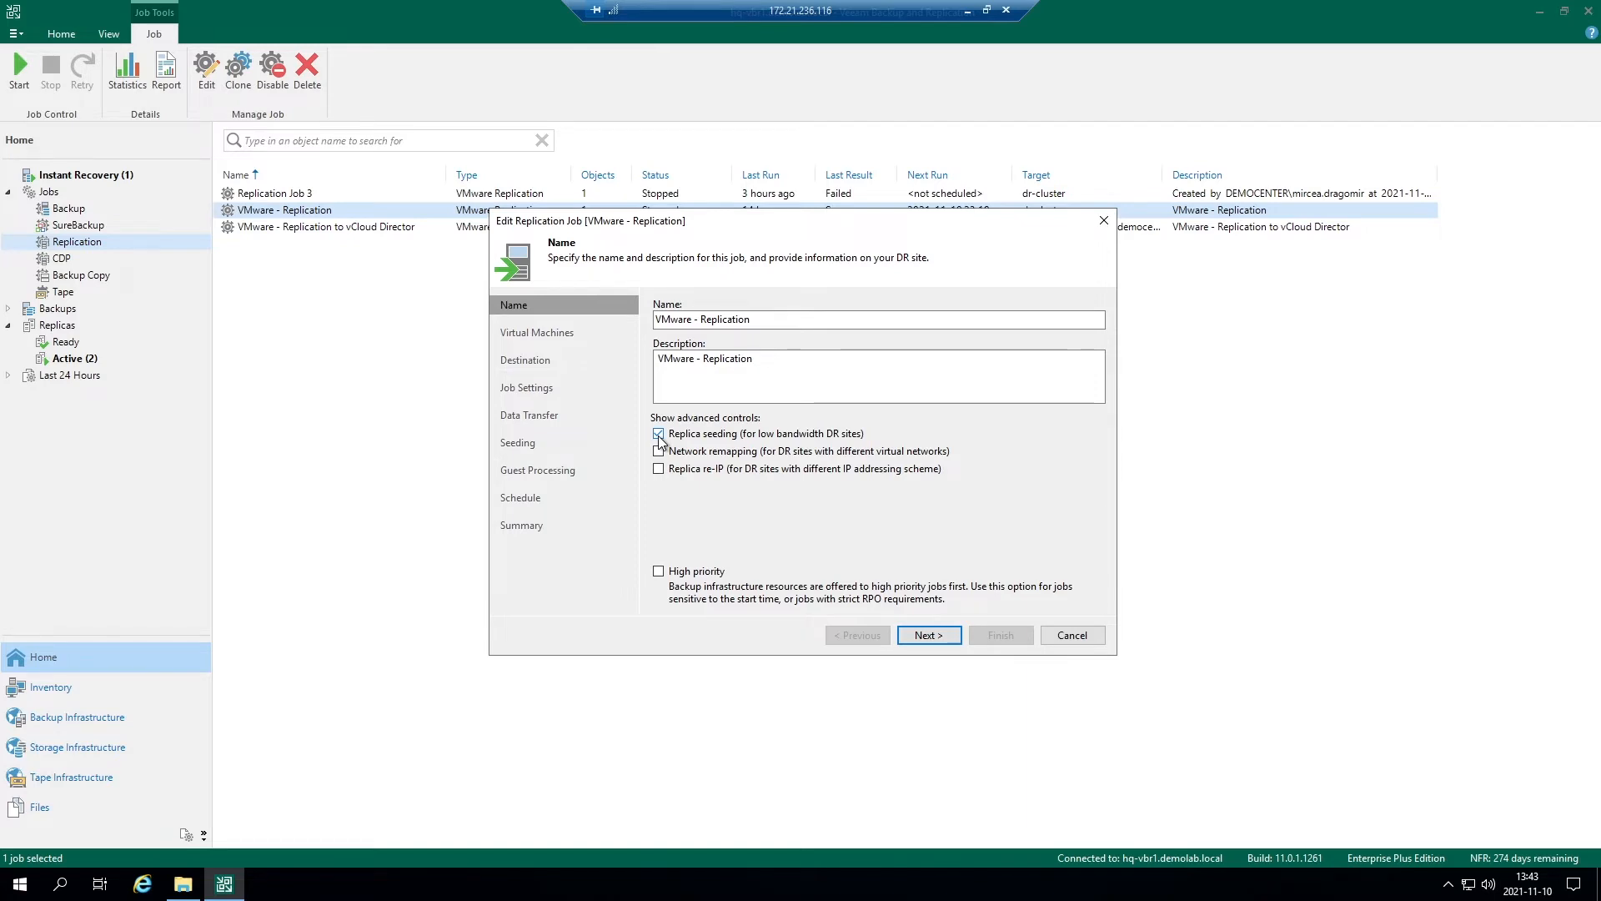
click(659, 434)
click(658, 452)
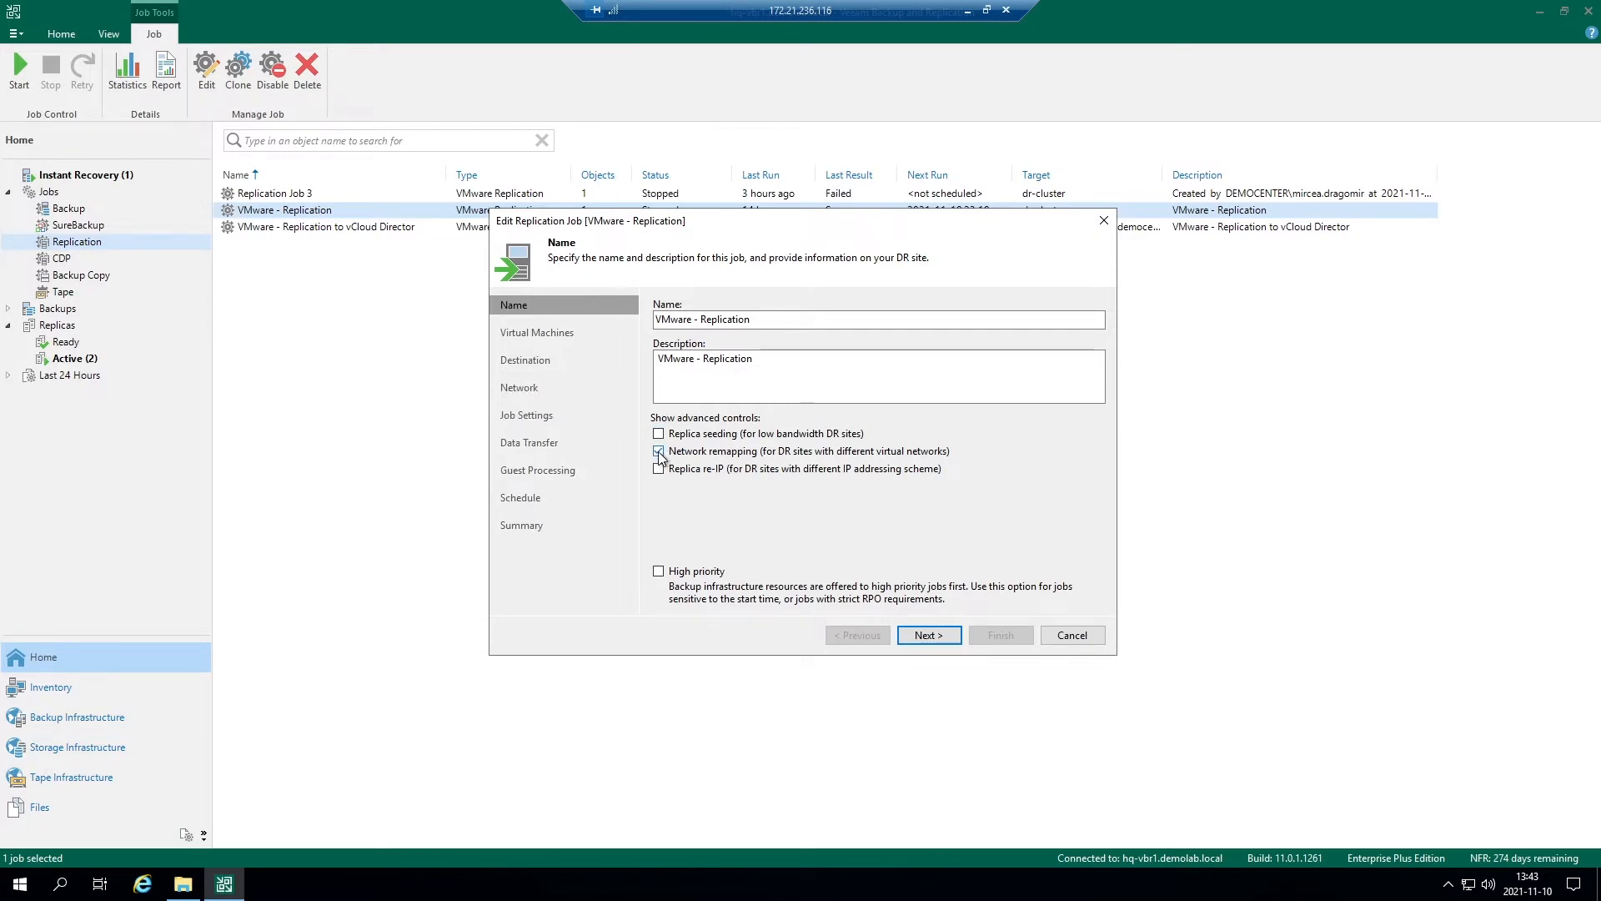
click(659, 452)
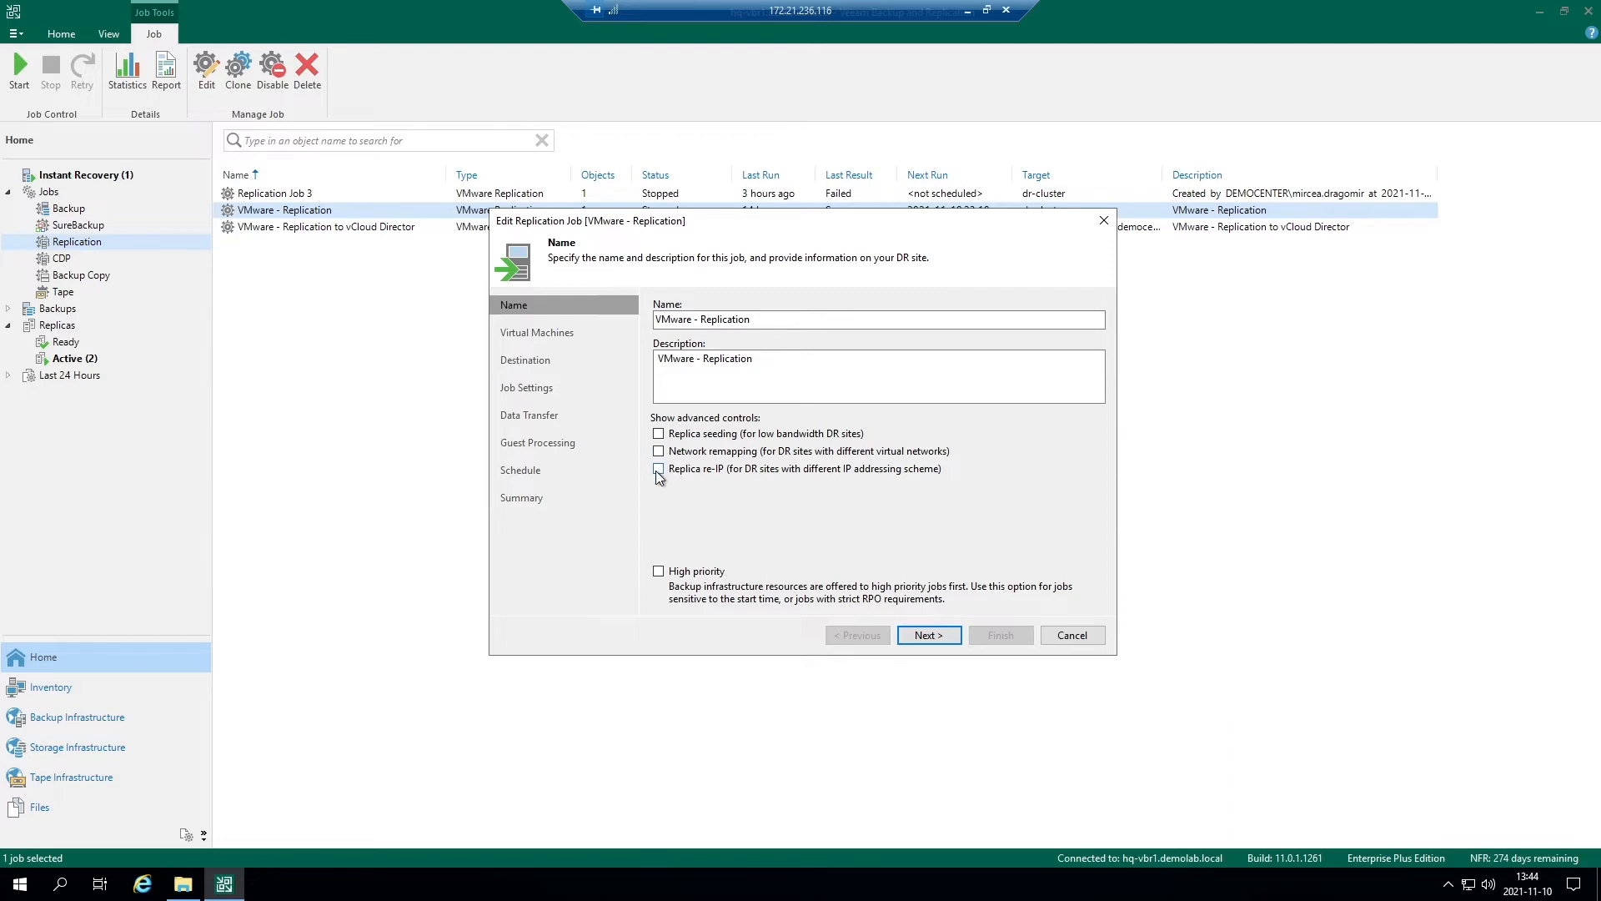
click(659, 469)
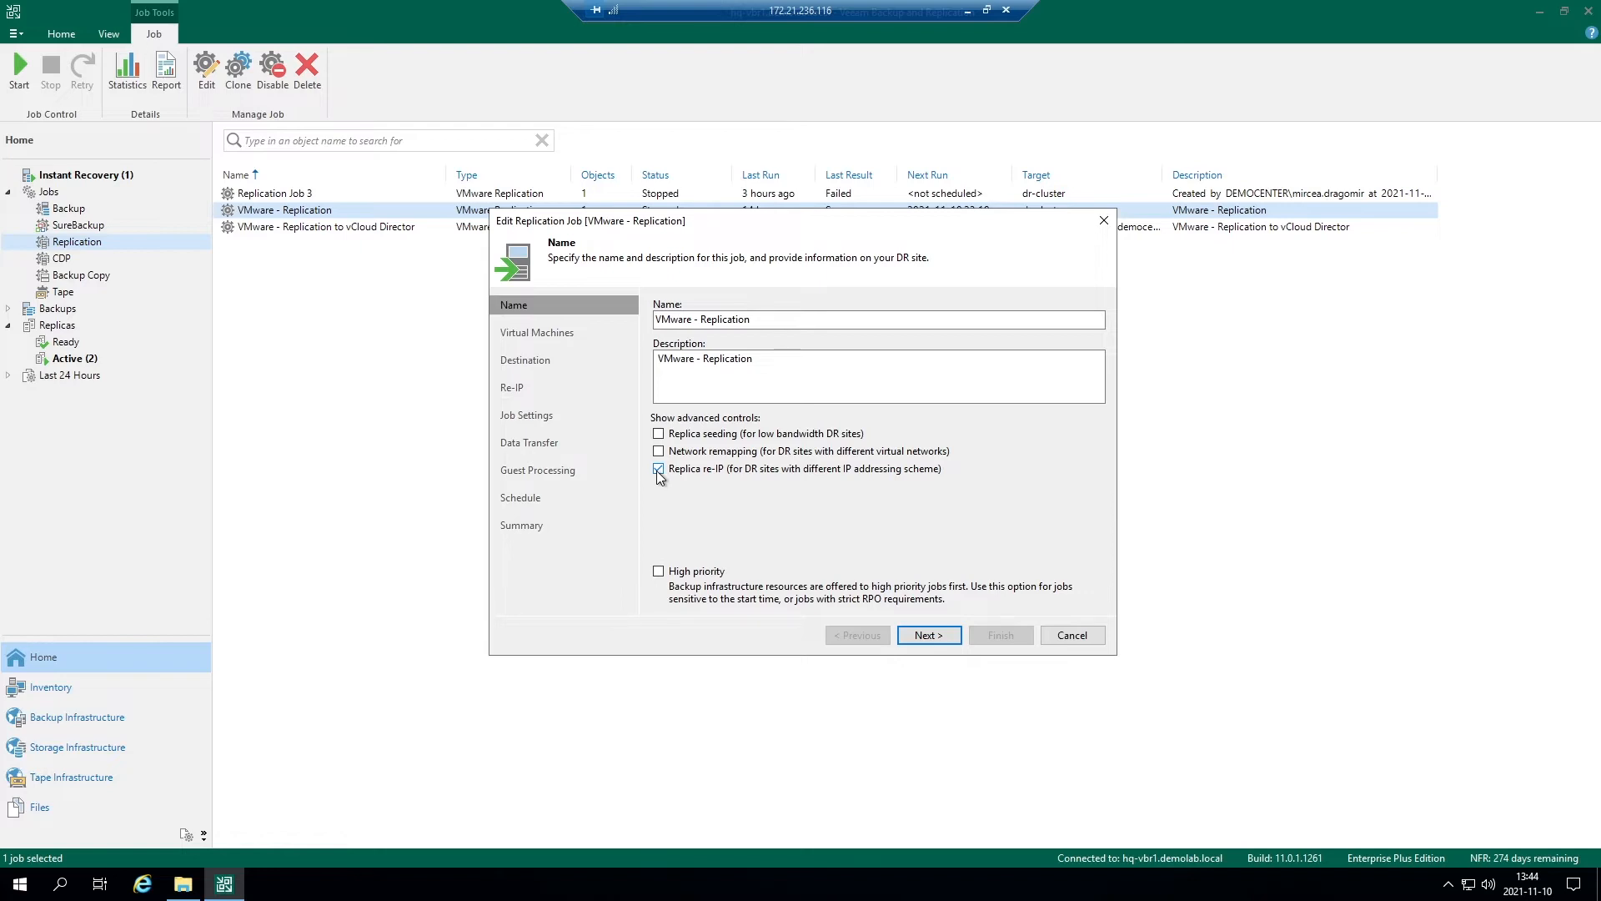
click(659, 470)
- Enable replica seeding, network remapping and replica re-IP for the job, and proceed to its virtual machines
click(659, 434)
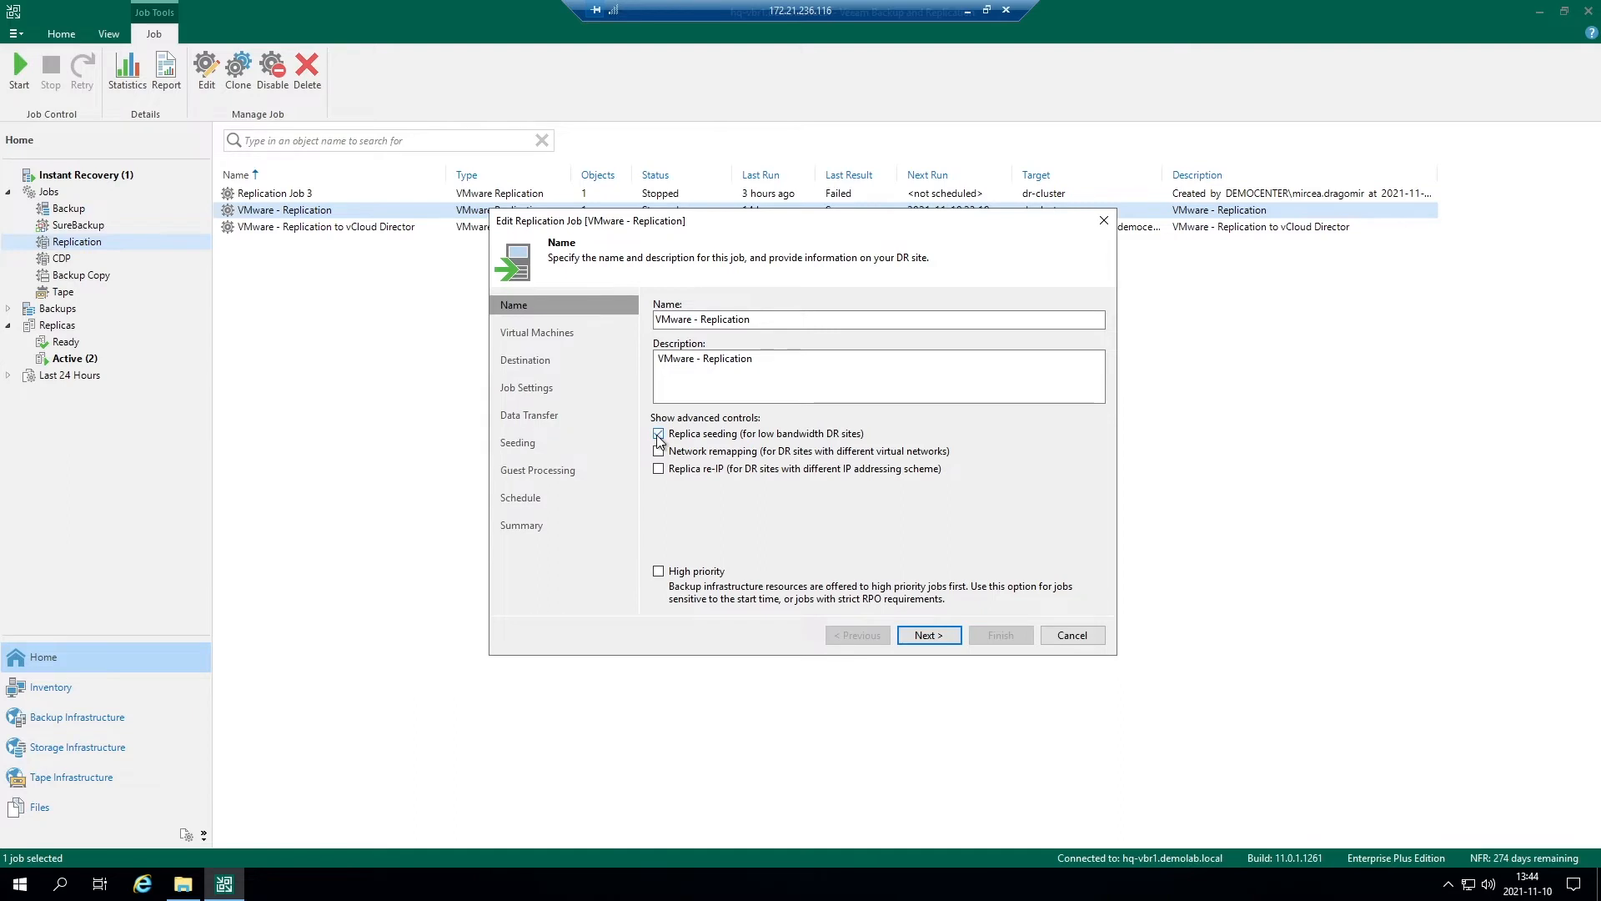
click(659, 452)
click(659, 469)
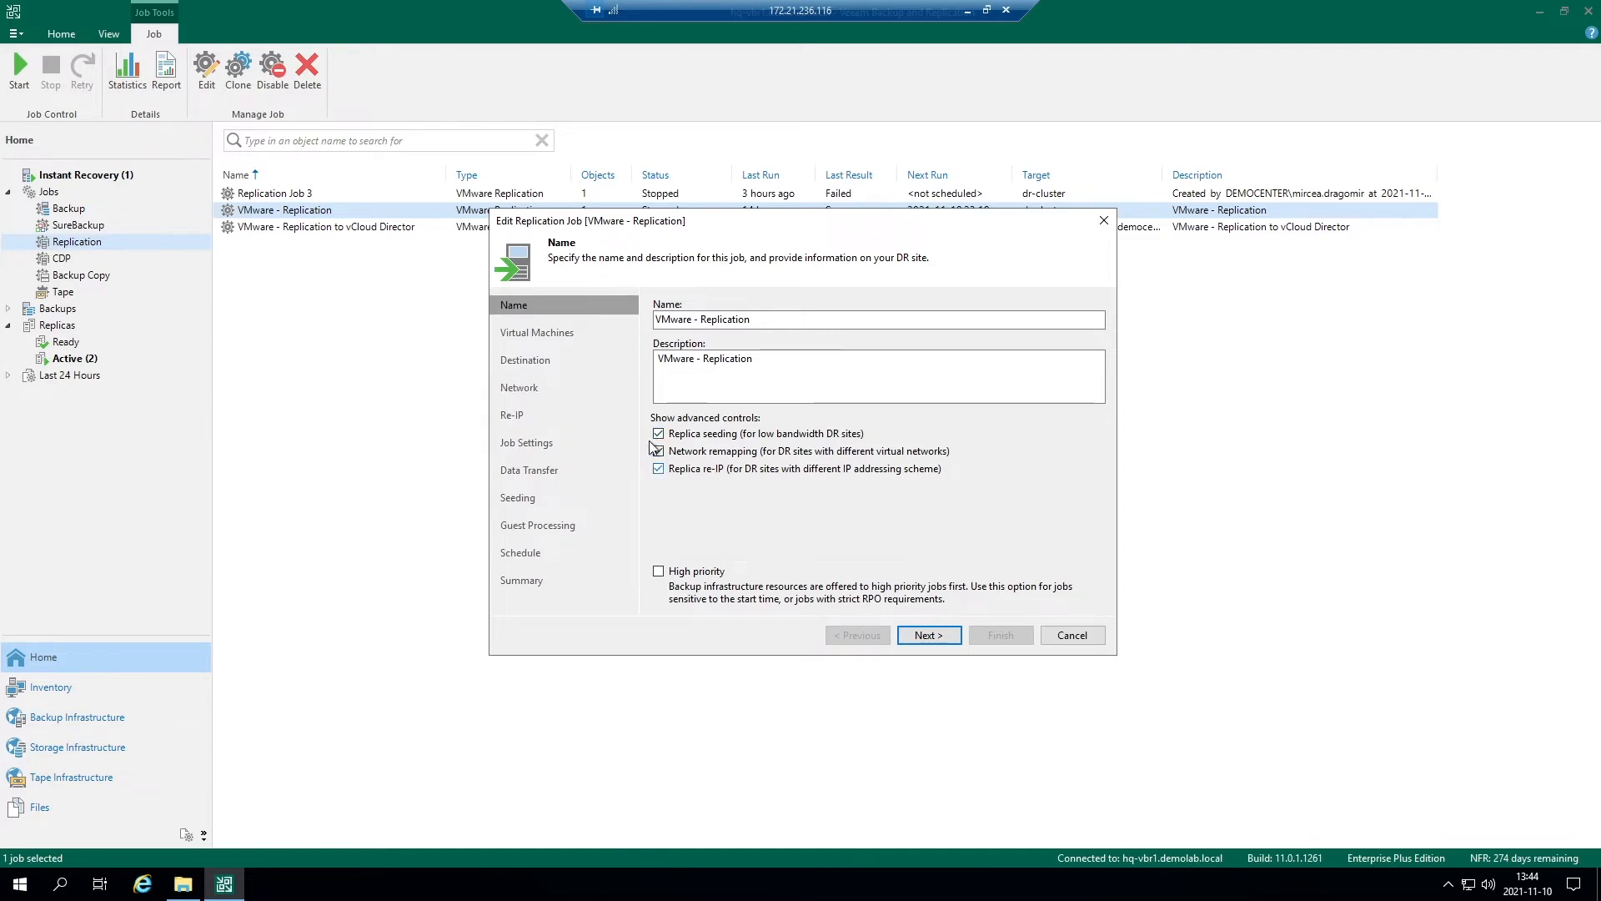
click(924, 636)
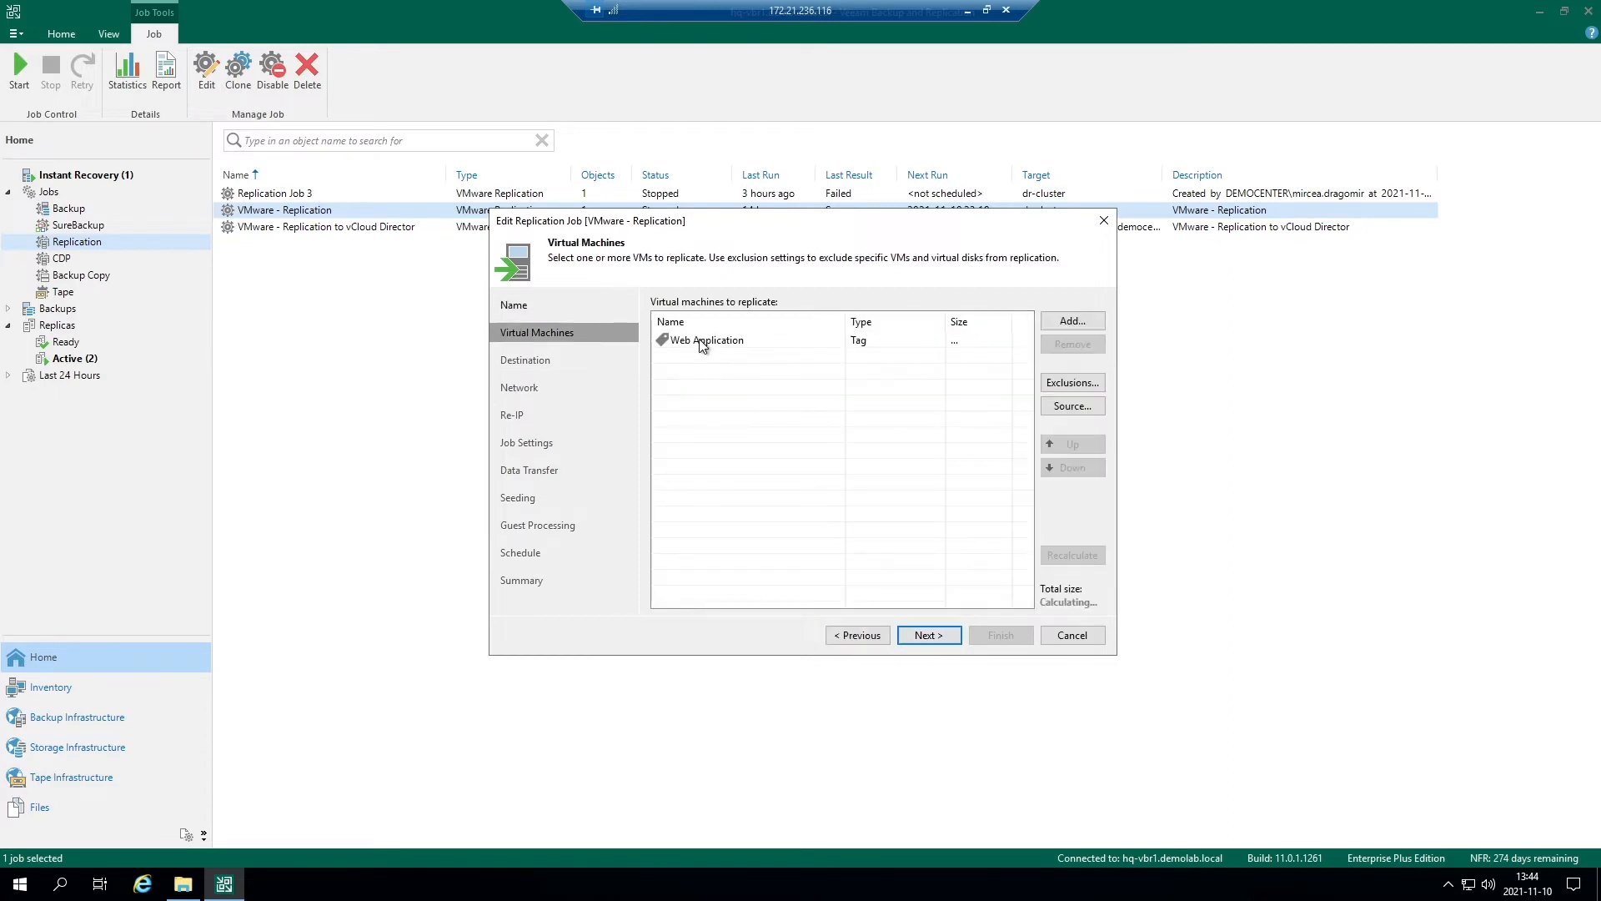
- Examine the Web Application entry and browse the addable objects of vc1.democenter.int by hosts and clusters and by datastores, adding nothing
click(702, 342)
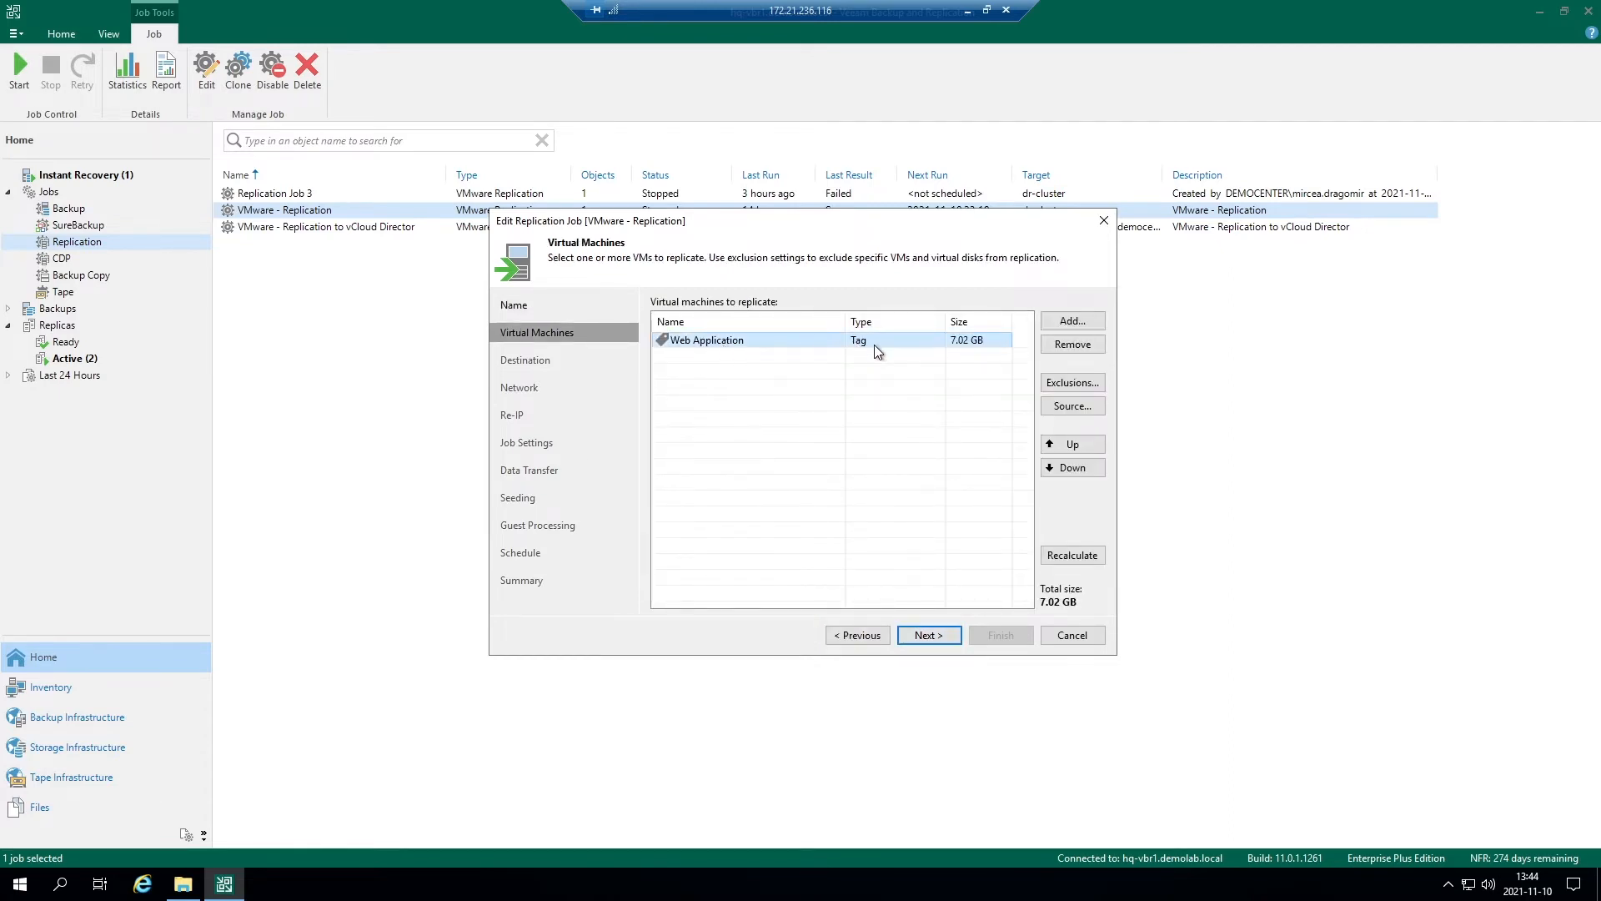
click(1066, 324)
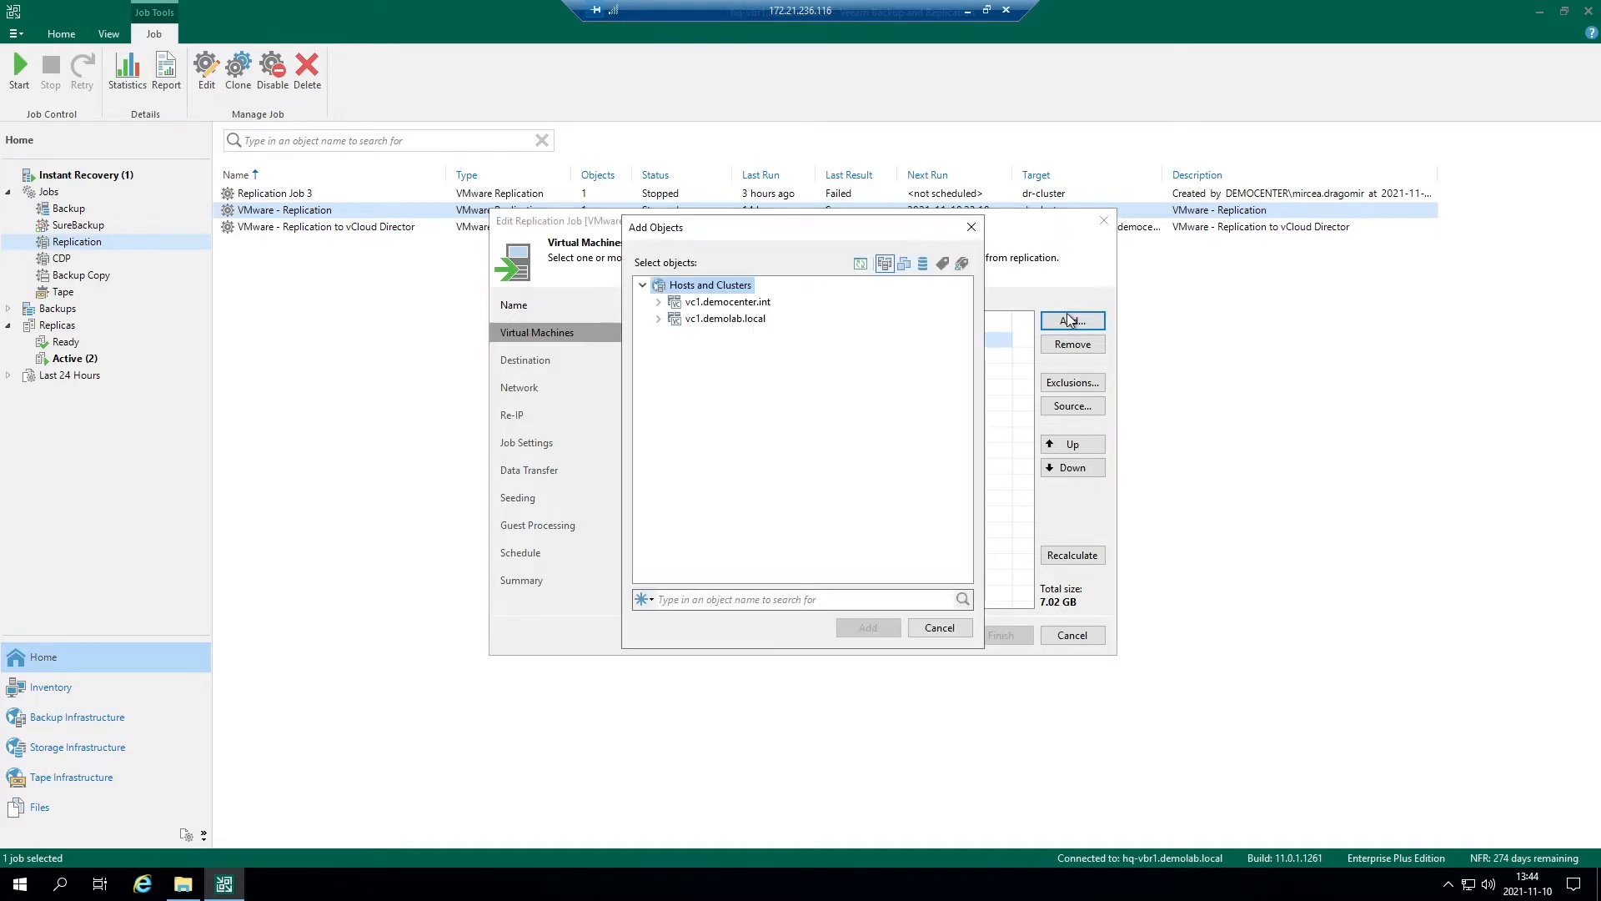
click(659, 304)
click(676, 321)
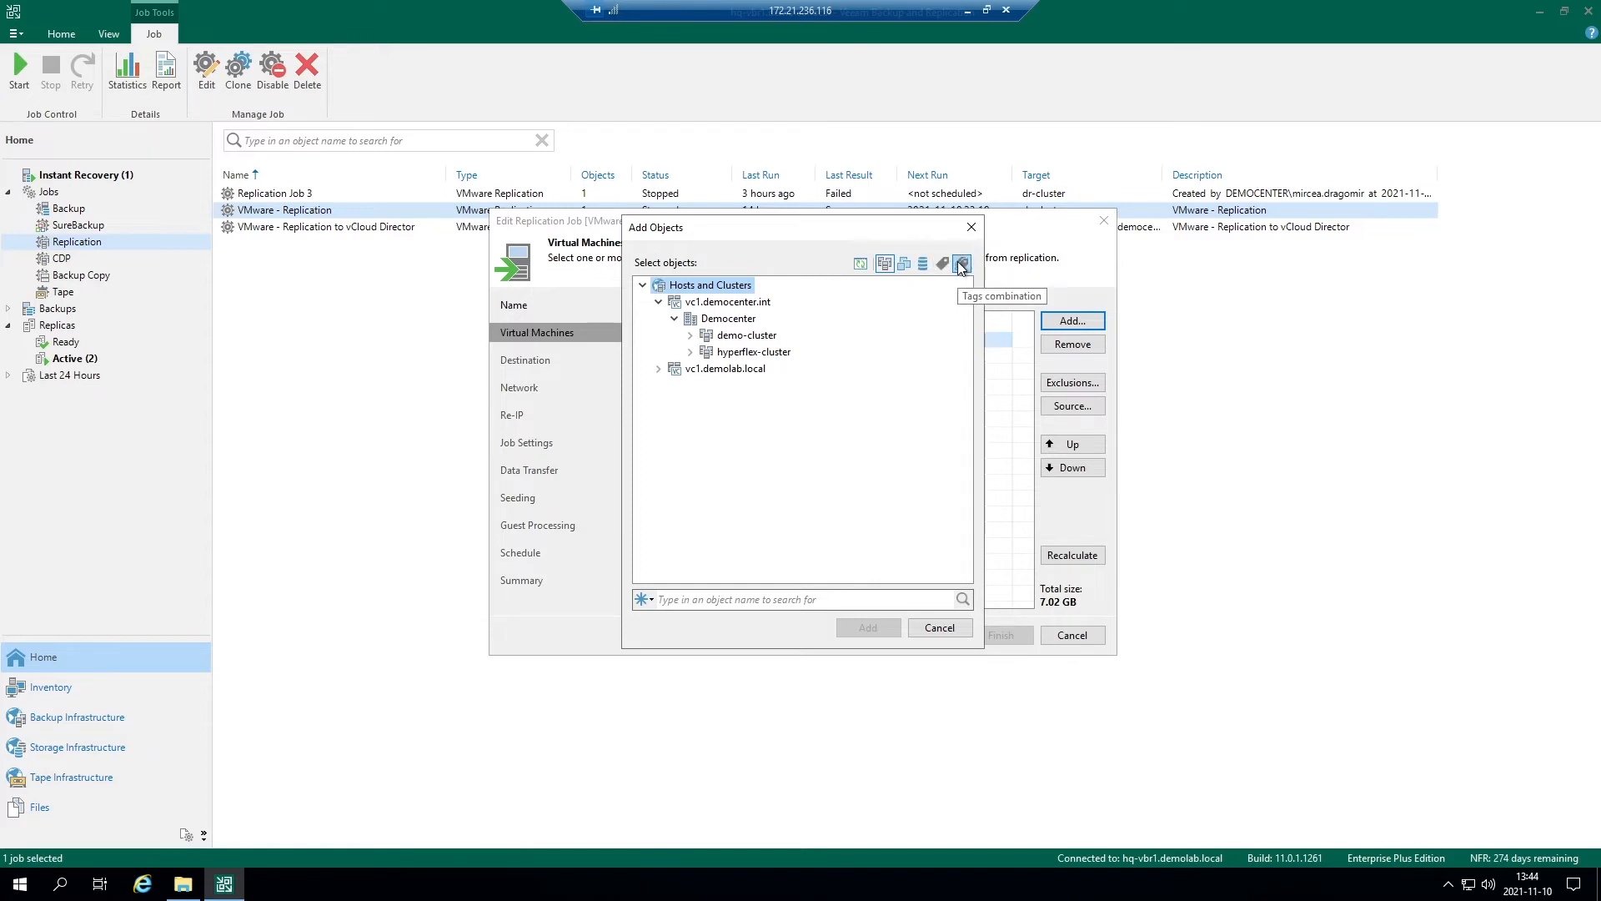
click(923, 263)
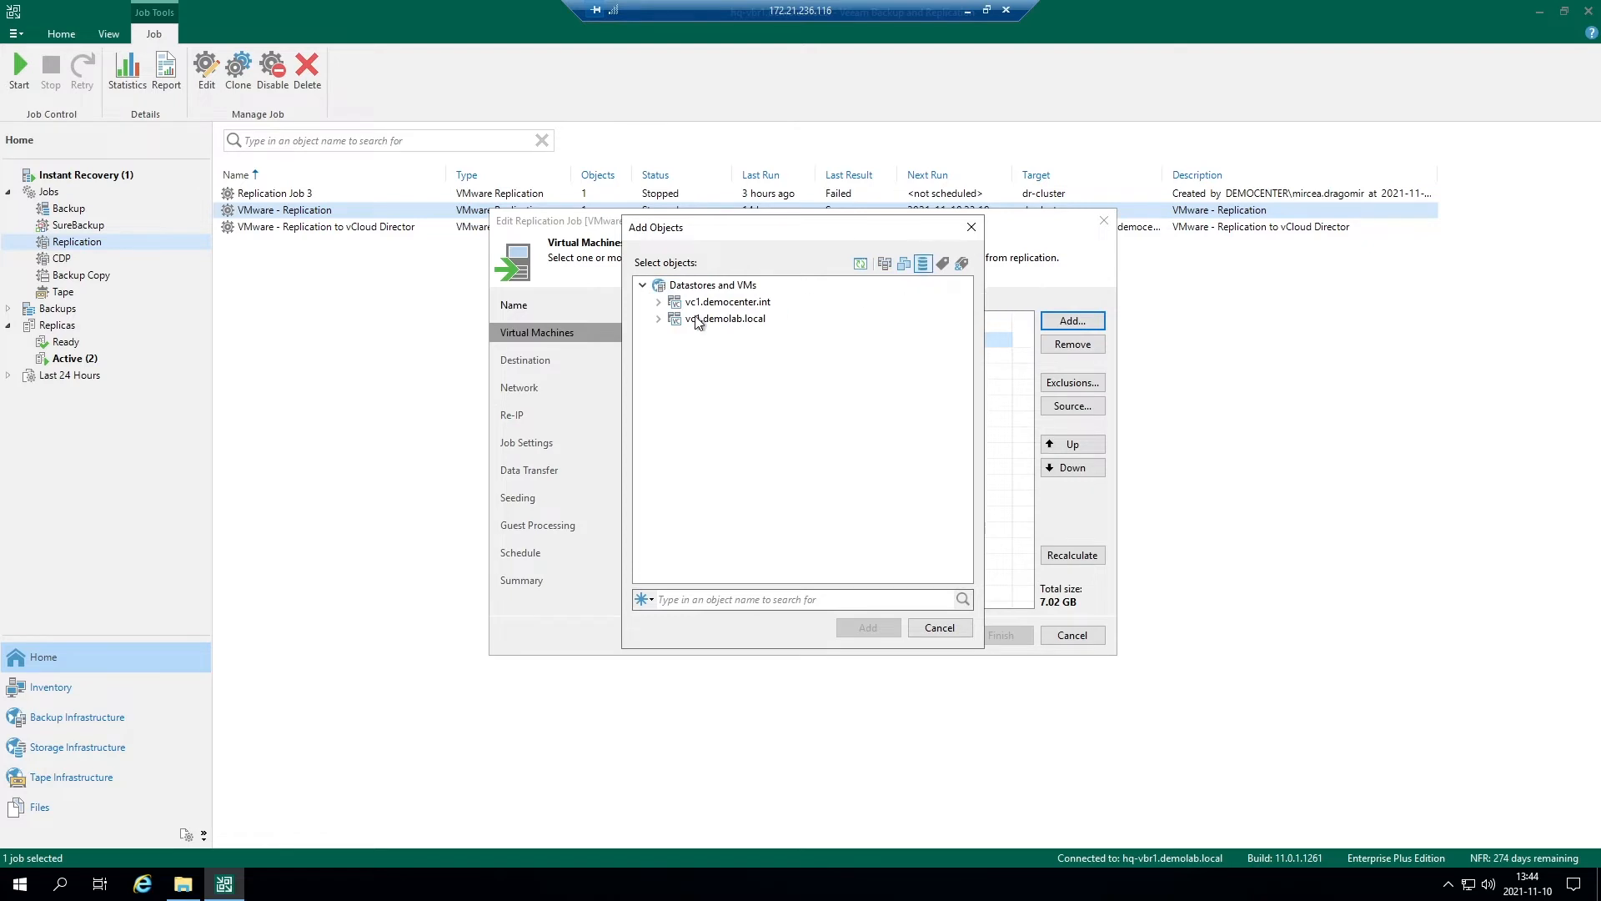
click(659, 302)
click(676, 322)
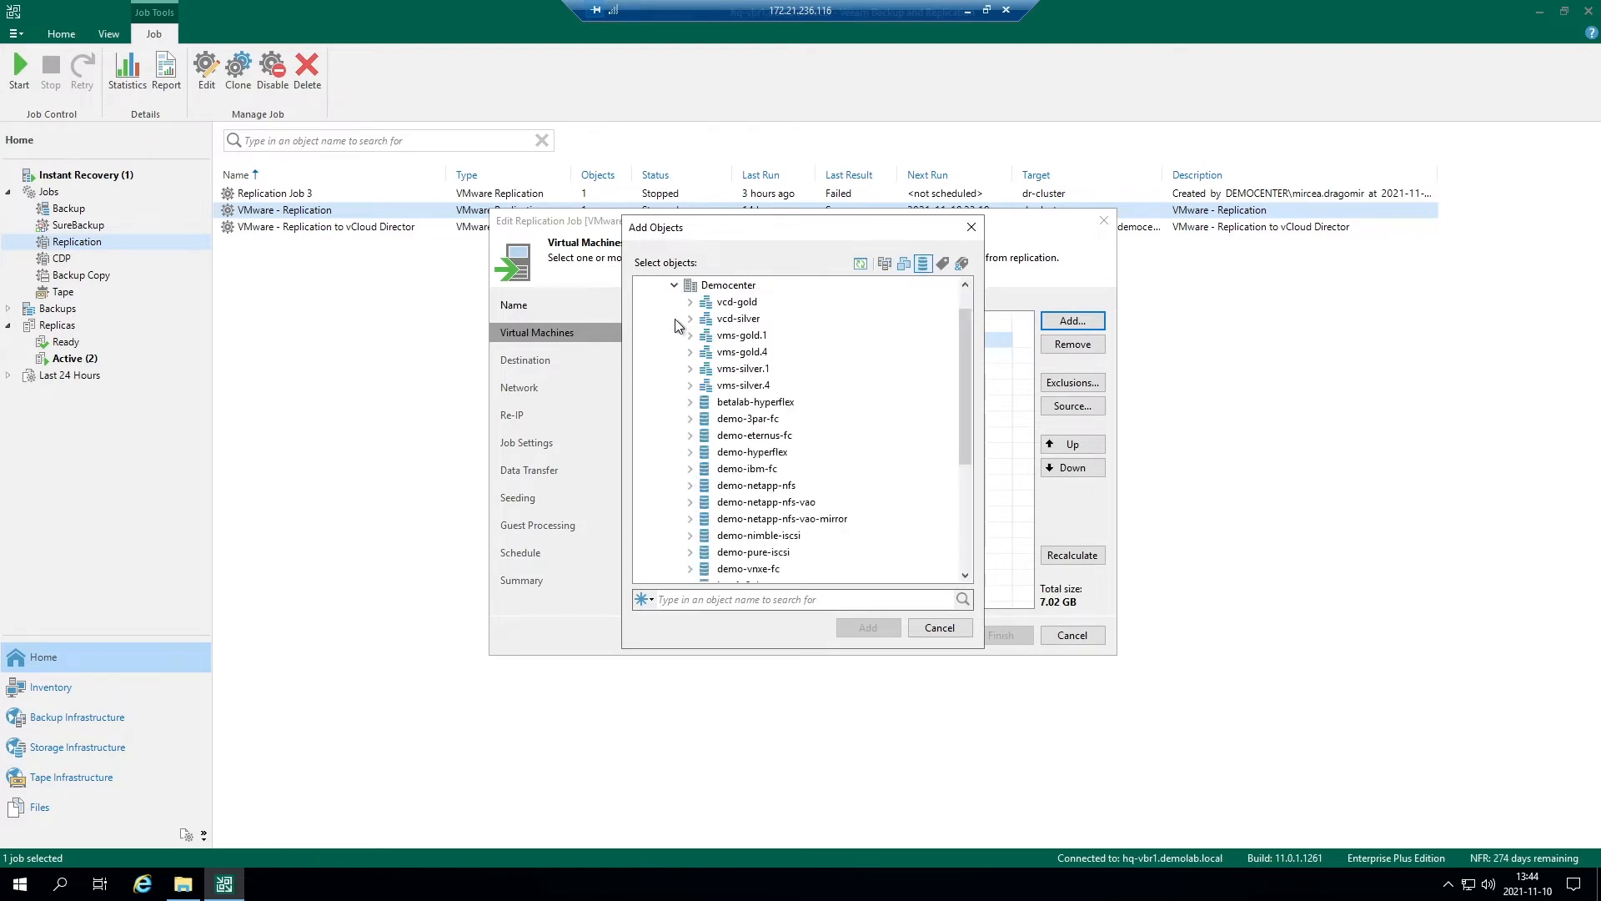
click(691, 403)
click(690, 420)
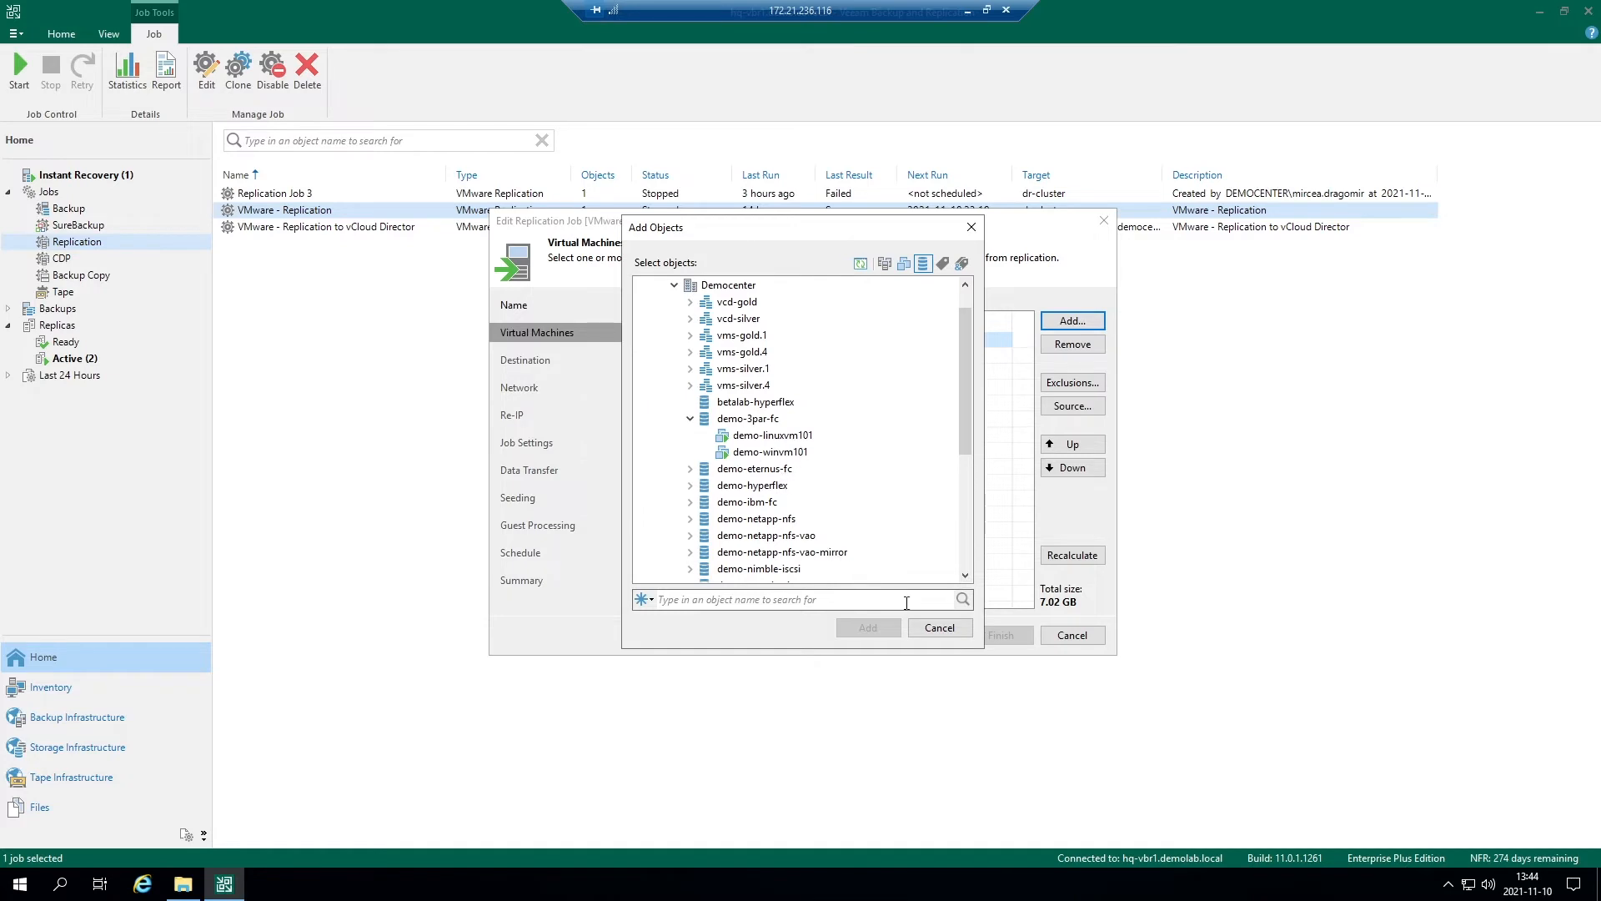
click(930, 630)
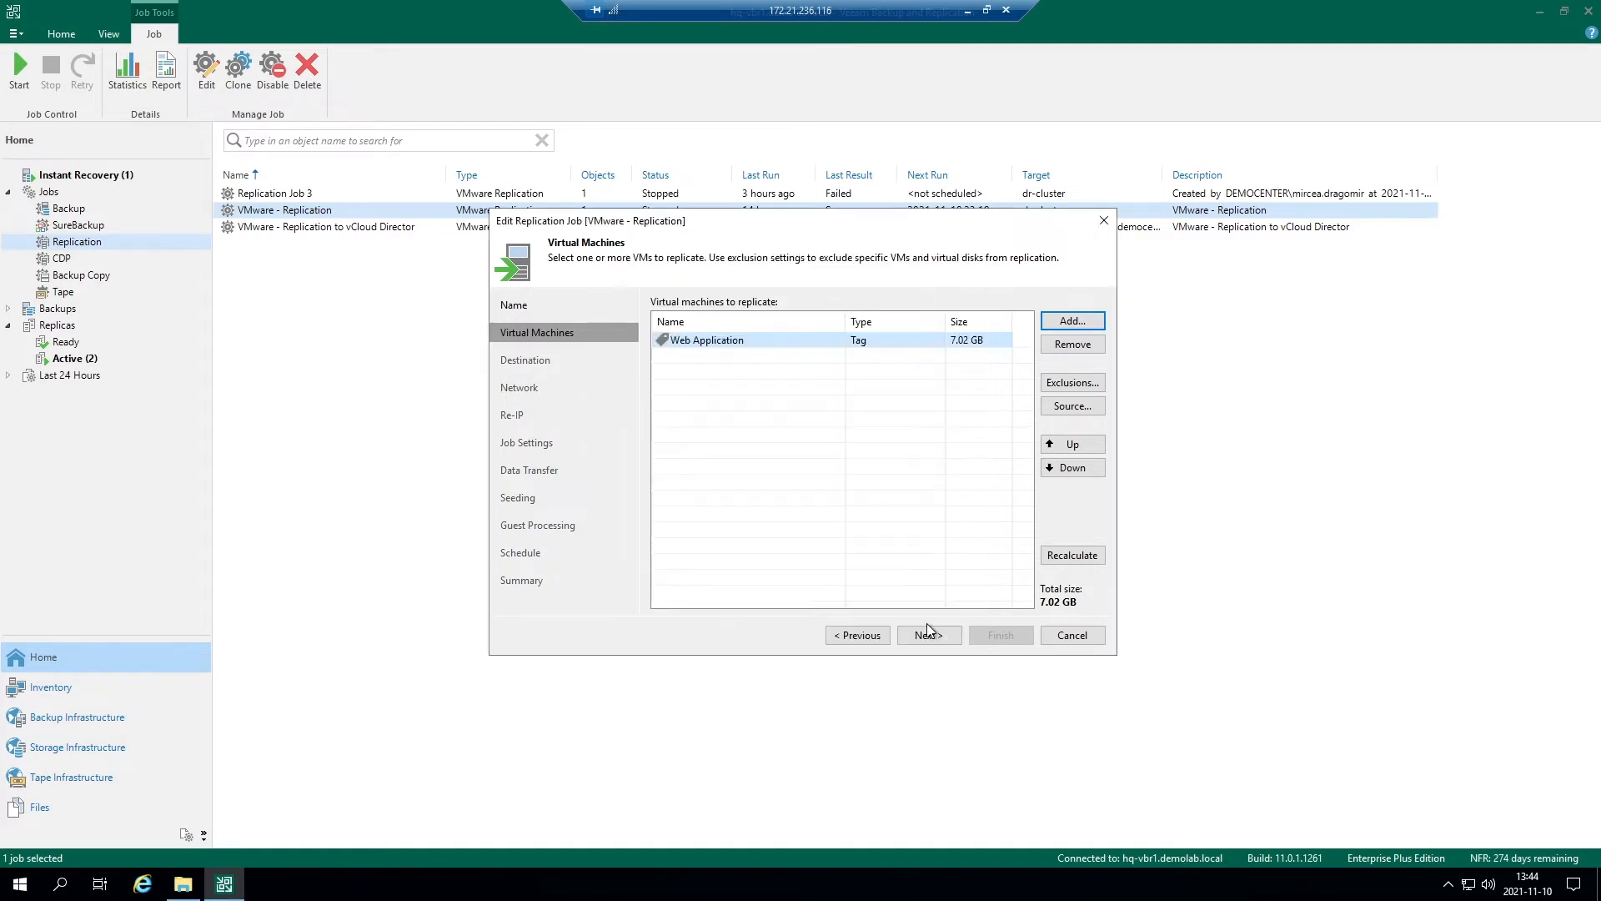
- Review the replica destination's host or cluster, VM folder and datastore, and proceed to the network mapping
click(928, 633)
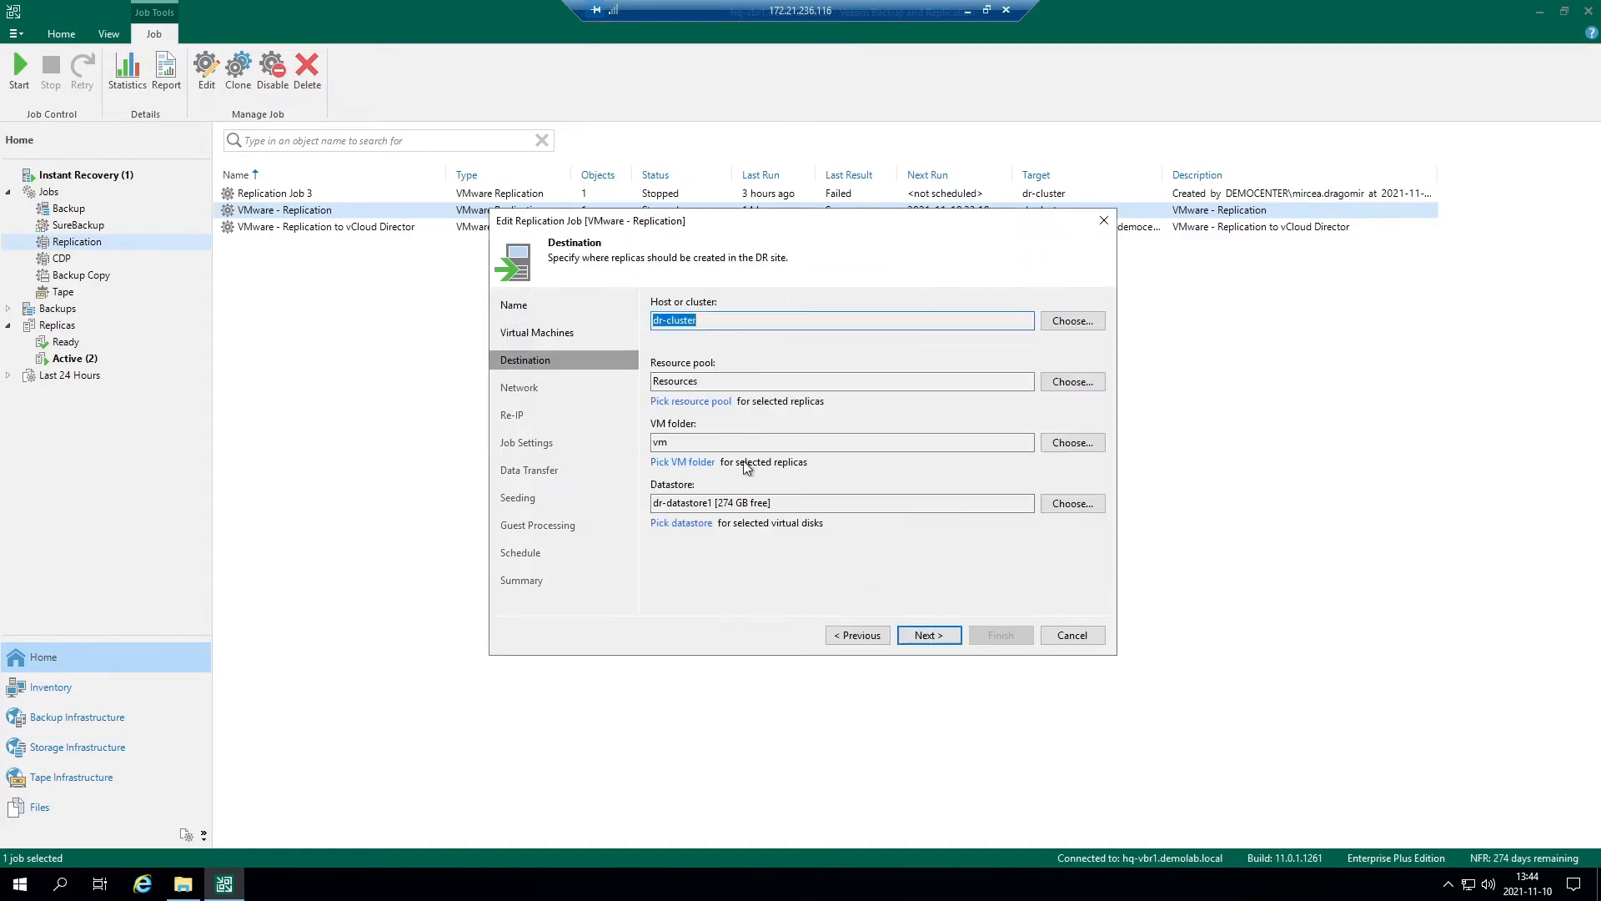
click(723, 320)
click(805, 442)
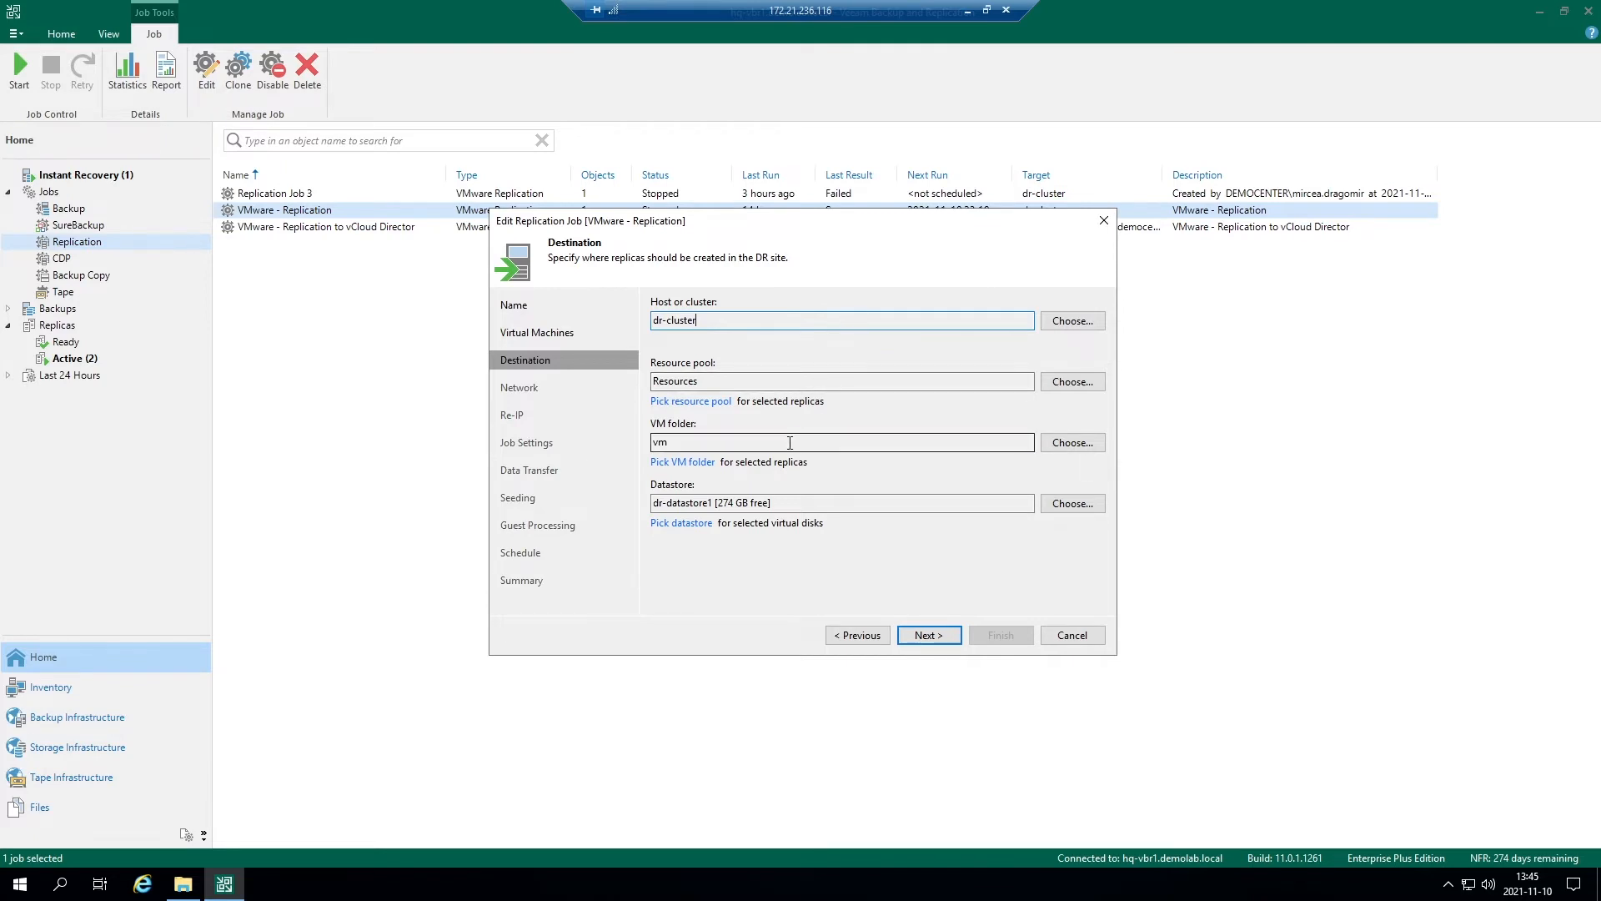
click(821, 503)
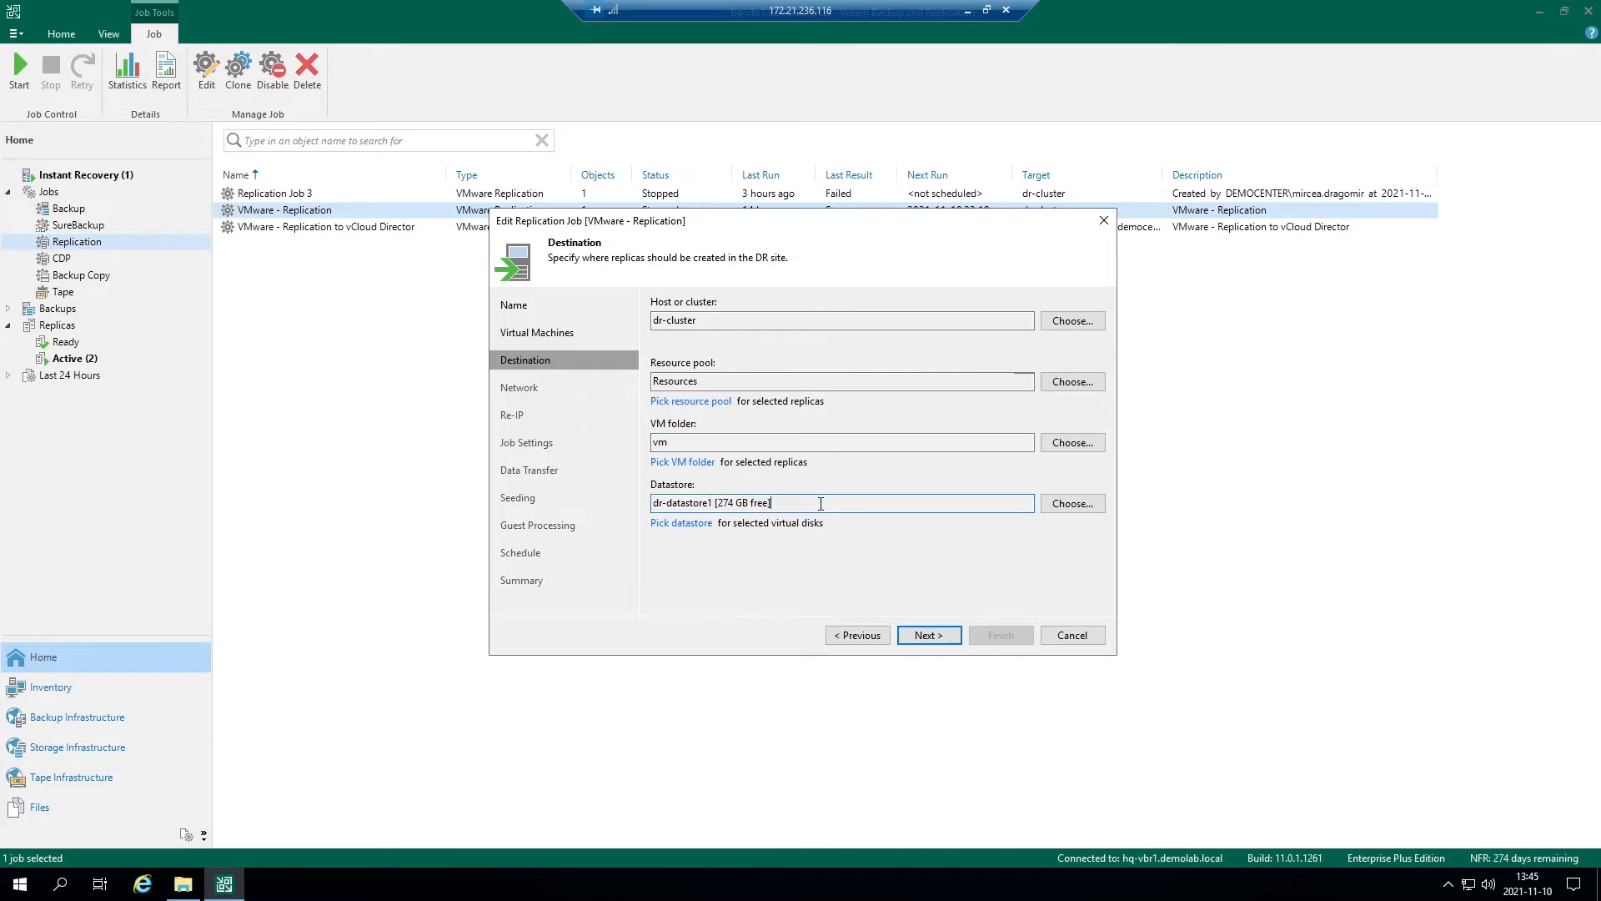
click(923, 638)
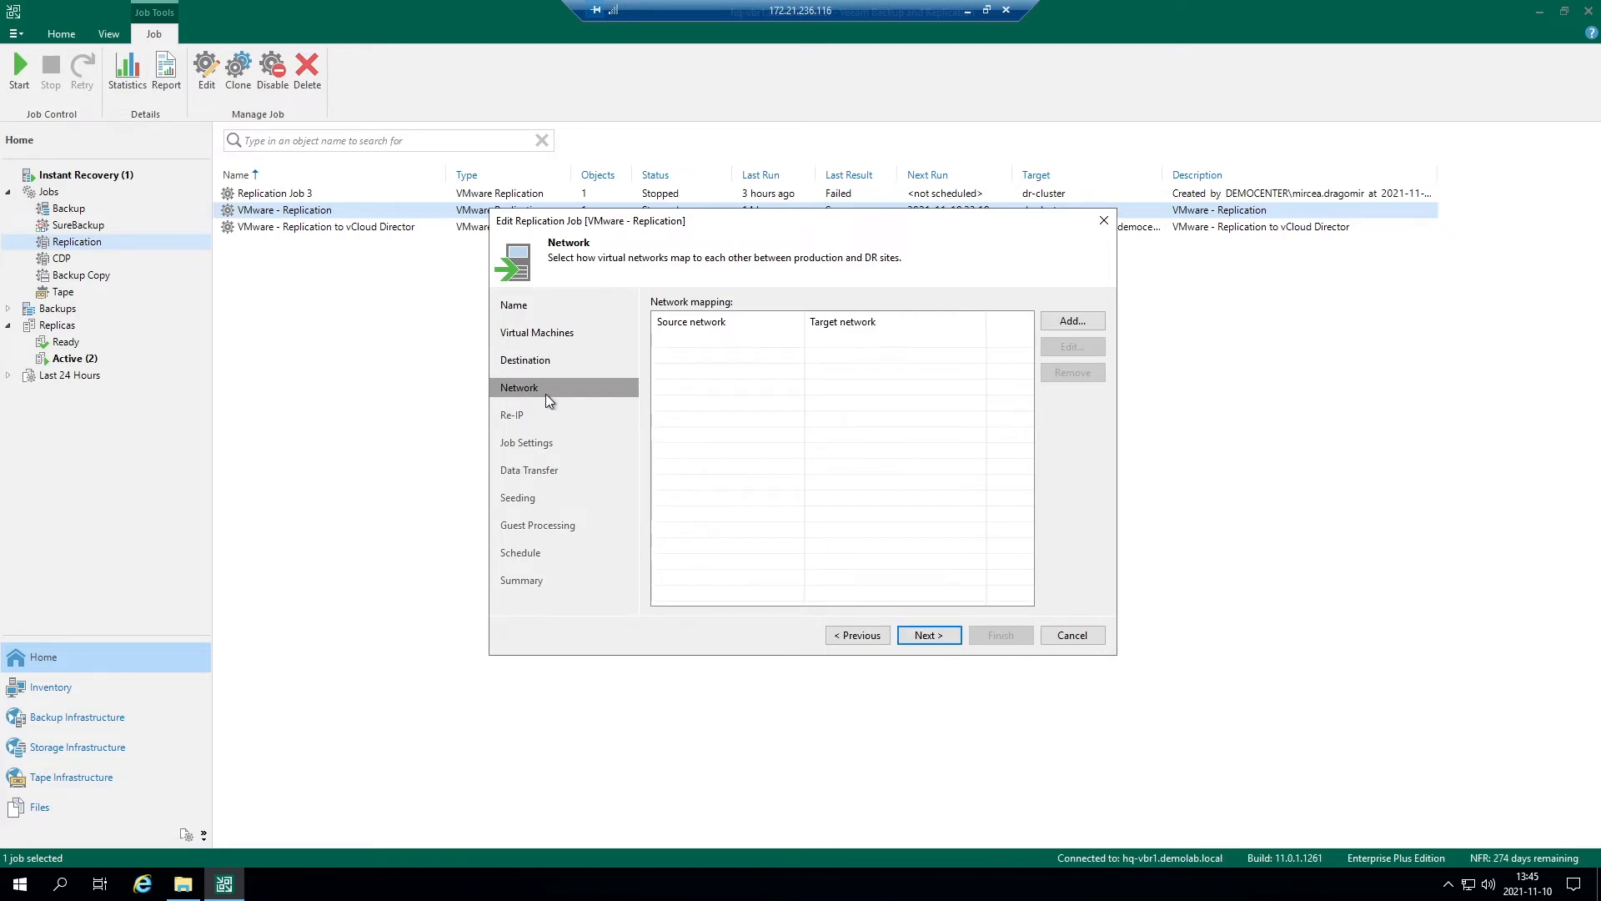
- Return to the job's name settings, switch network remapping off and on again, and proceed to the virtual machines
click(523, 307)
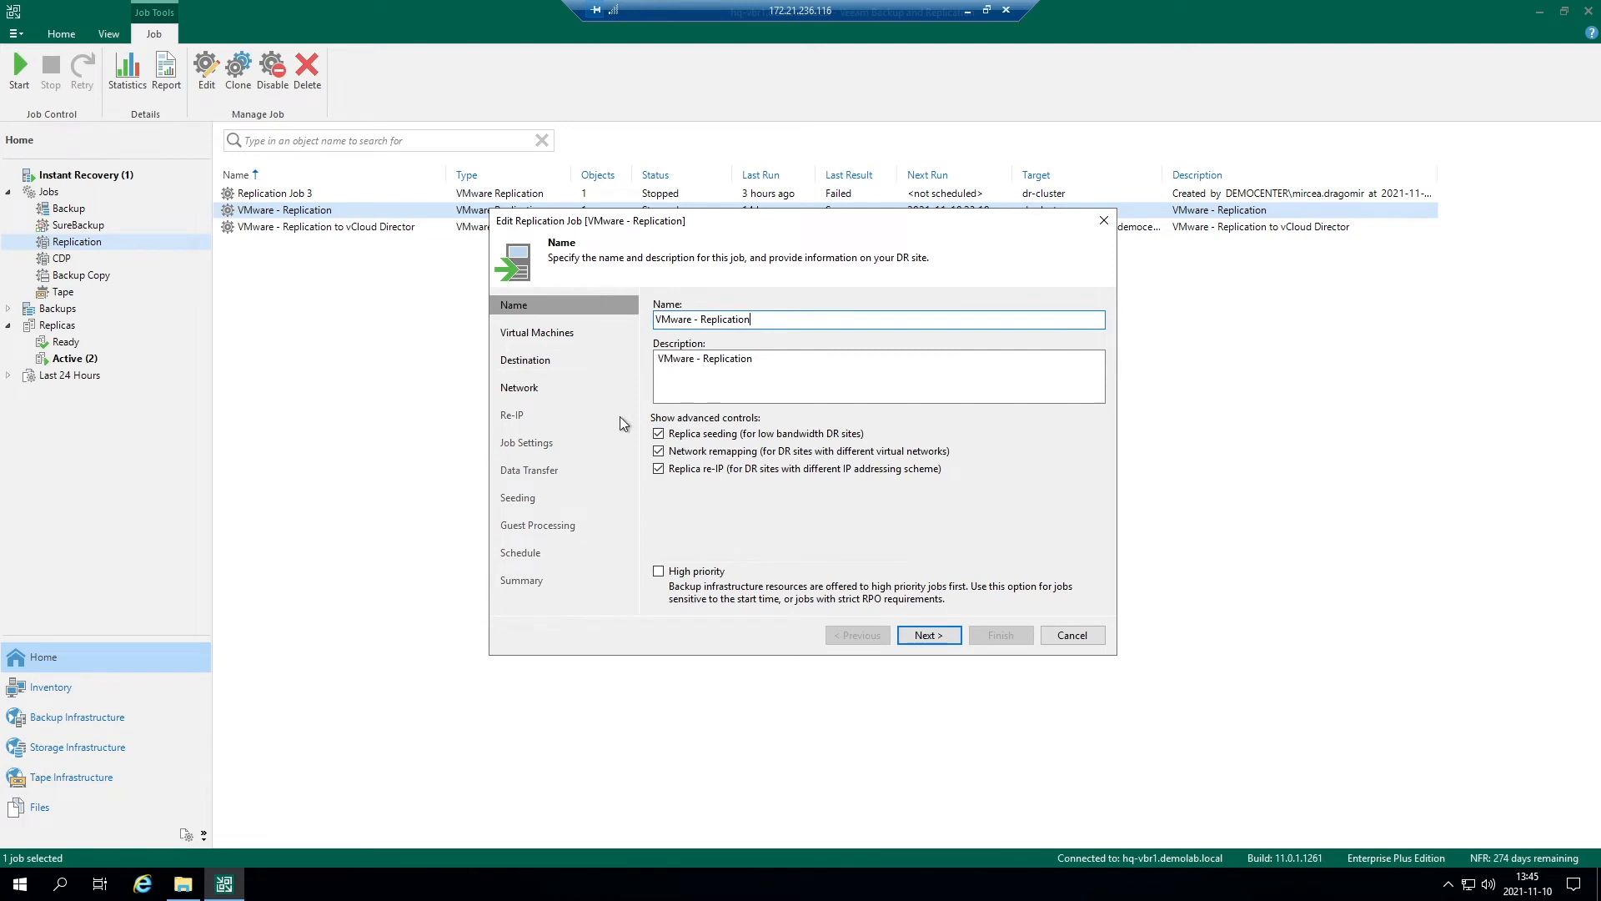
click(659, 451)
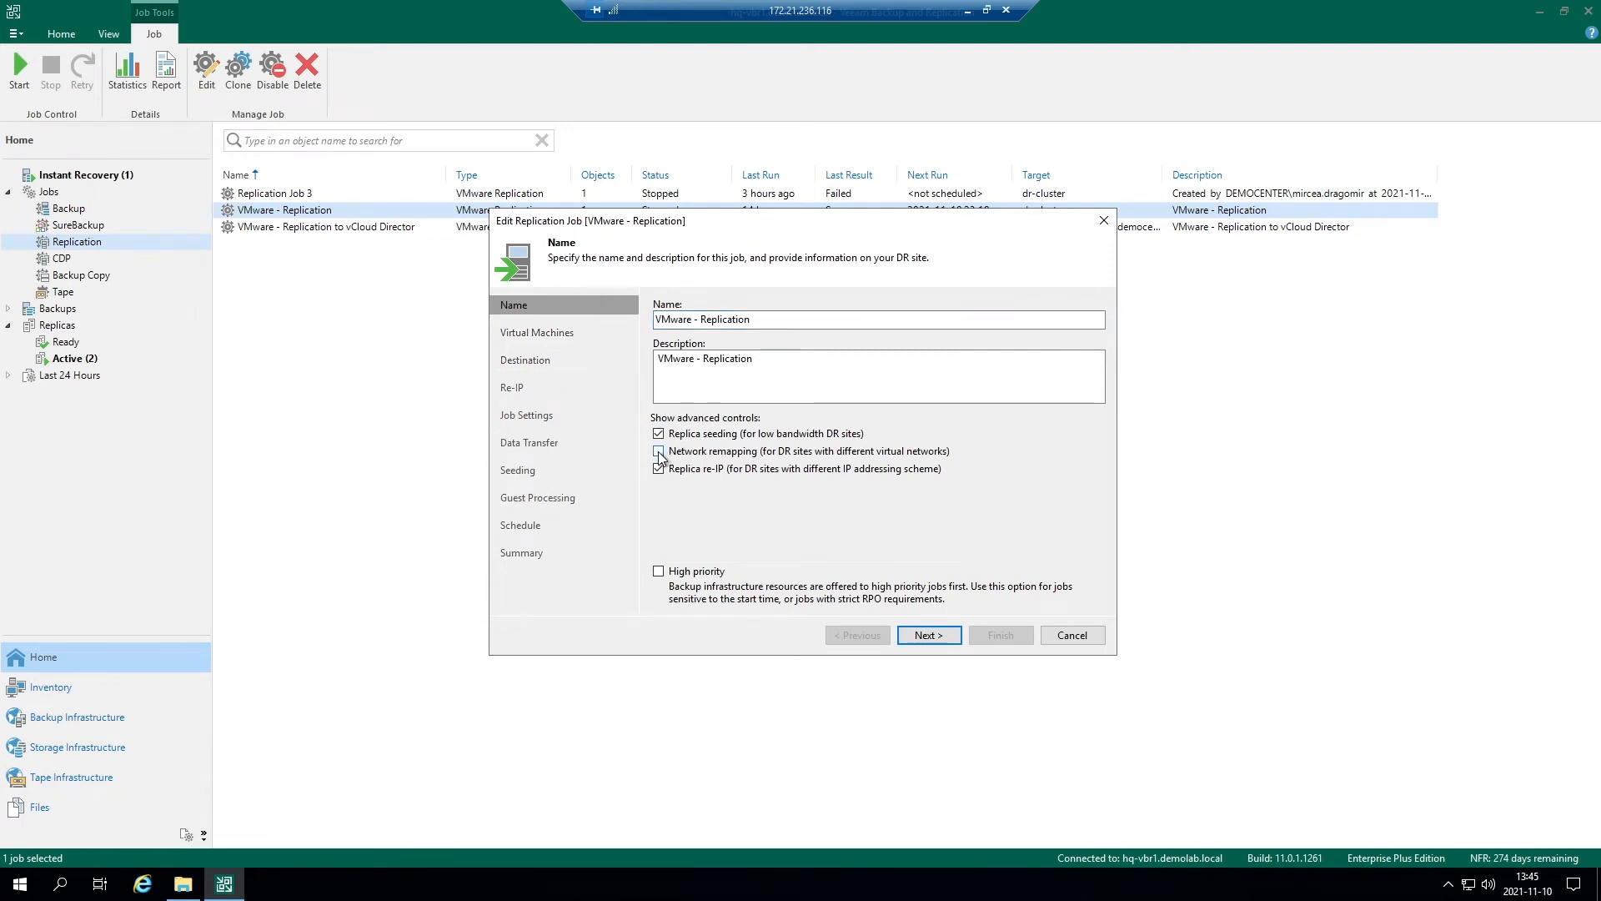
click(659, 452)
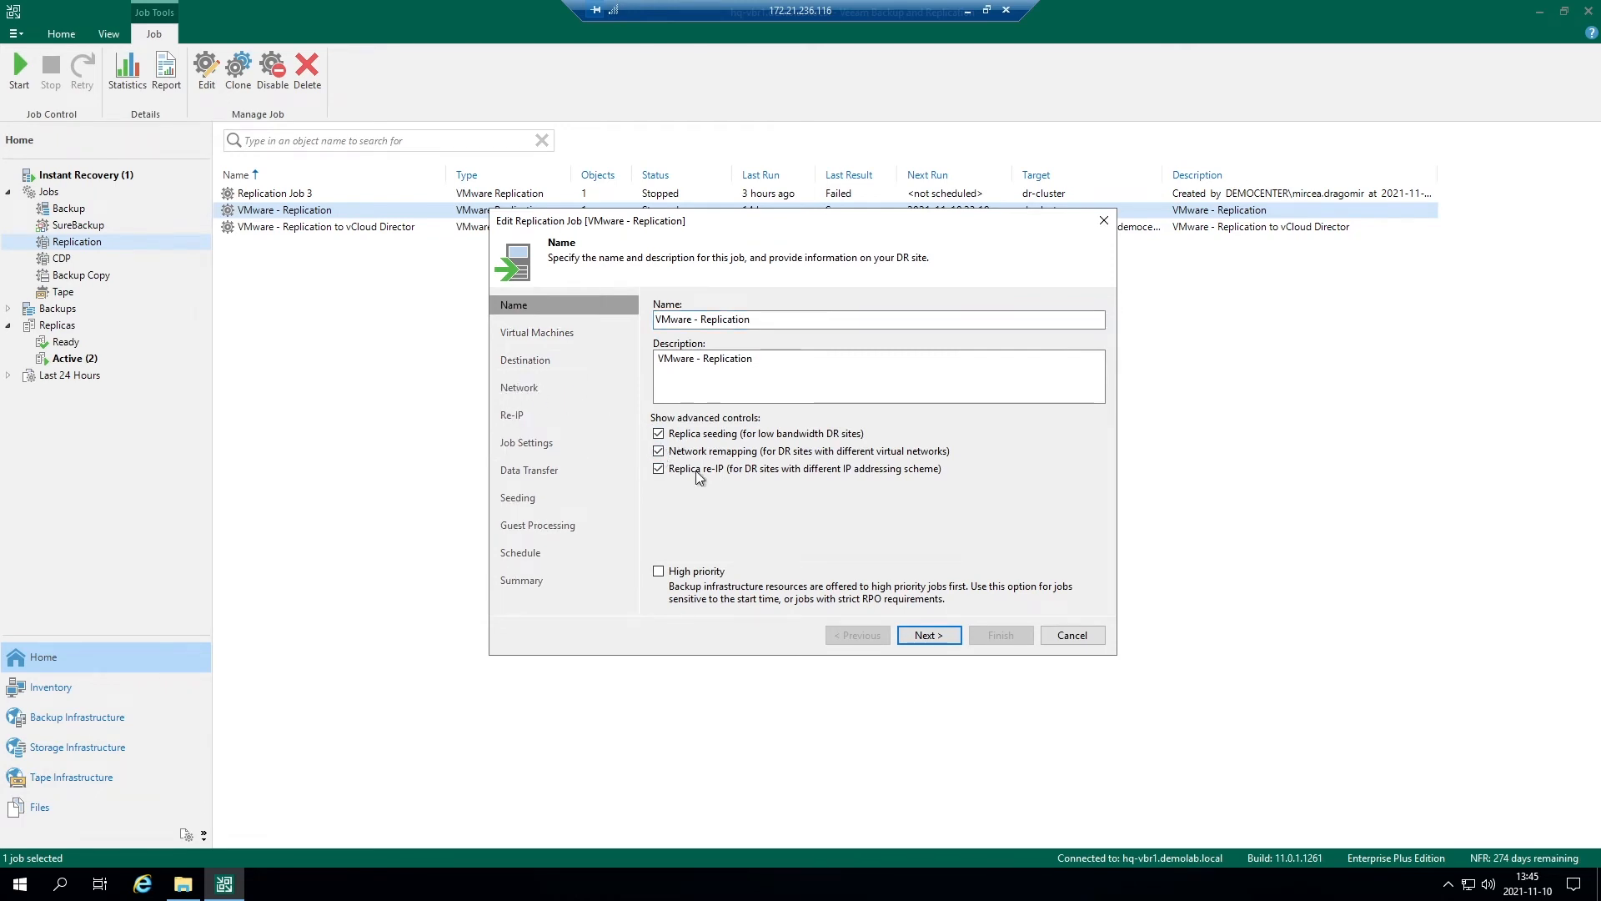
click(928, 638)
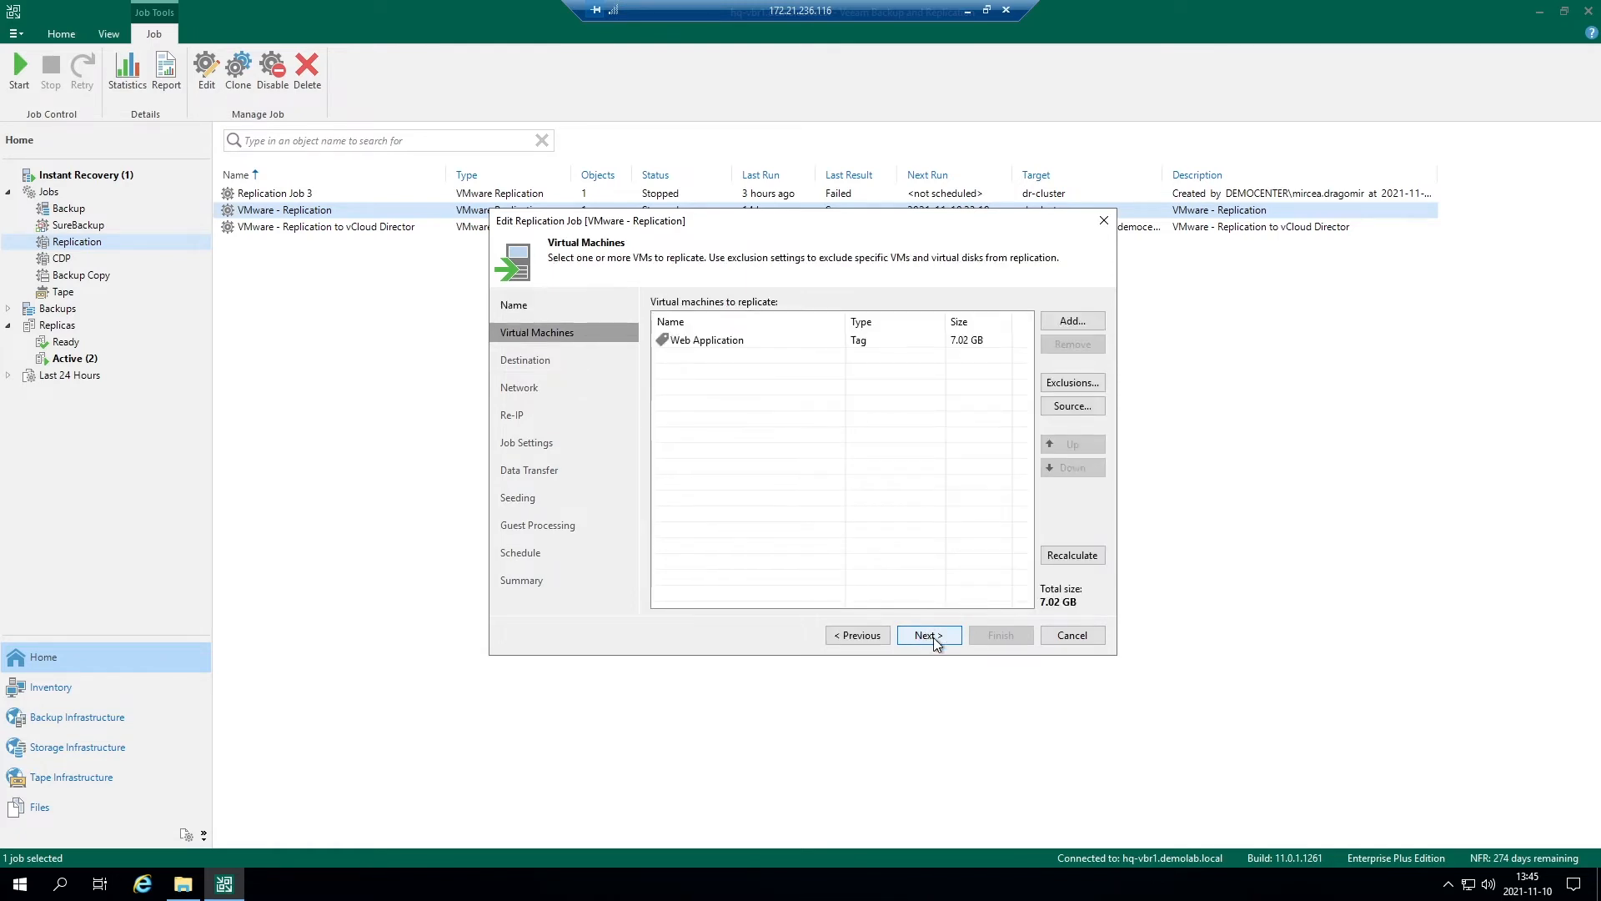
- Proceed to the network mapping and choose demo-hq-data (dvs-labs) as the source network of a new mapping
click(930, 638)
click(934, 641)
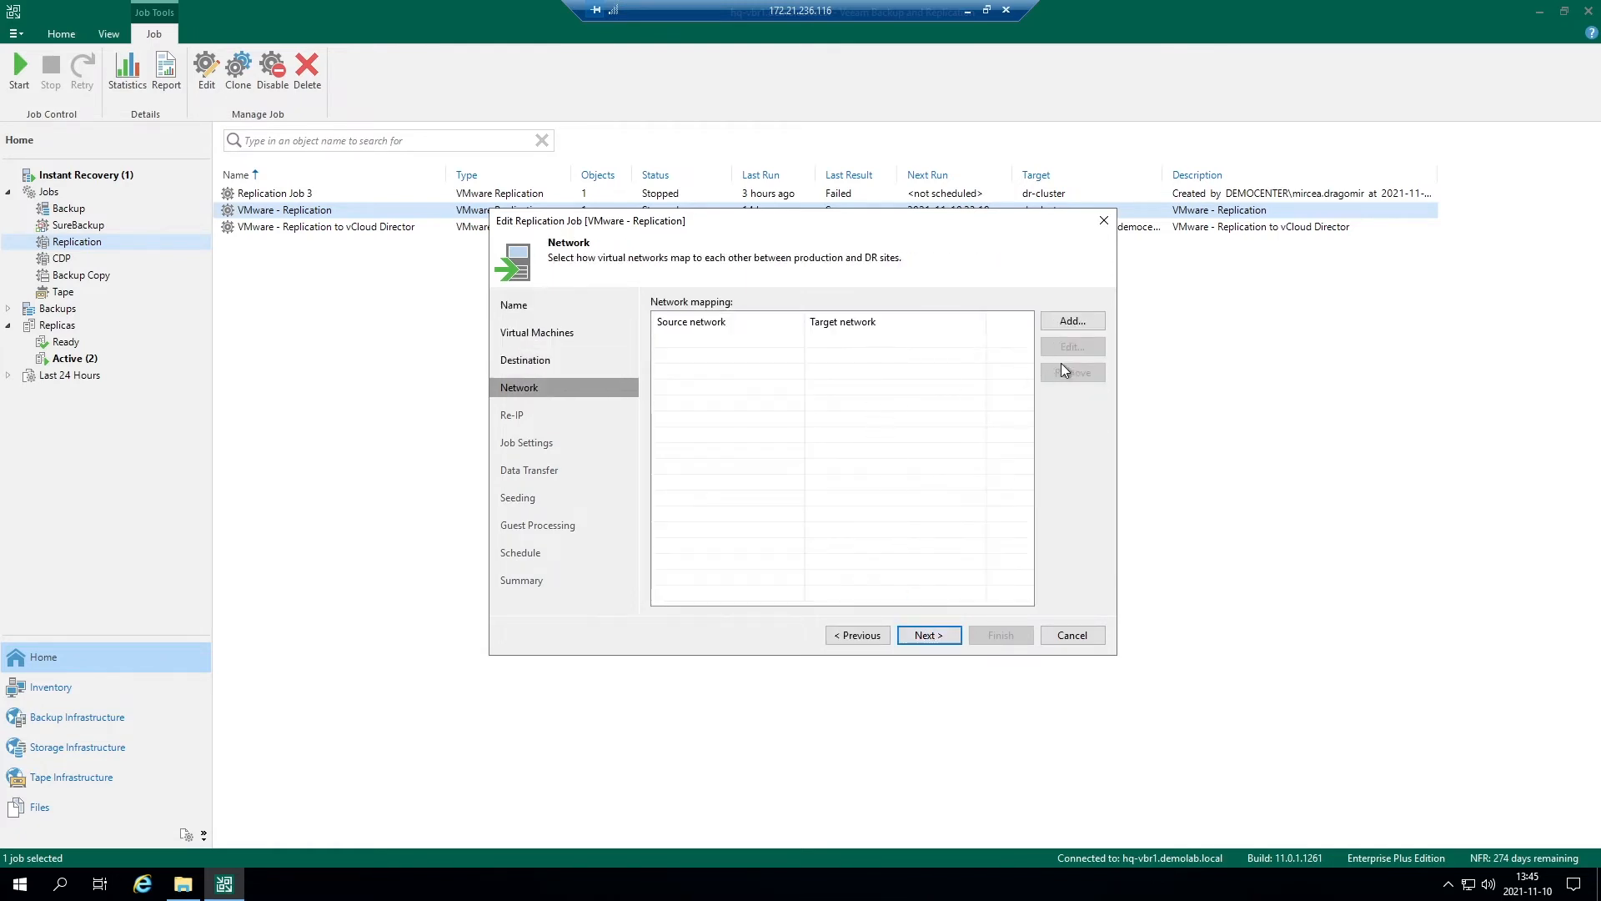
click(1074, 326)
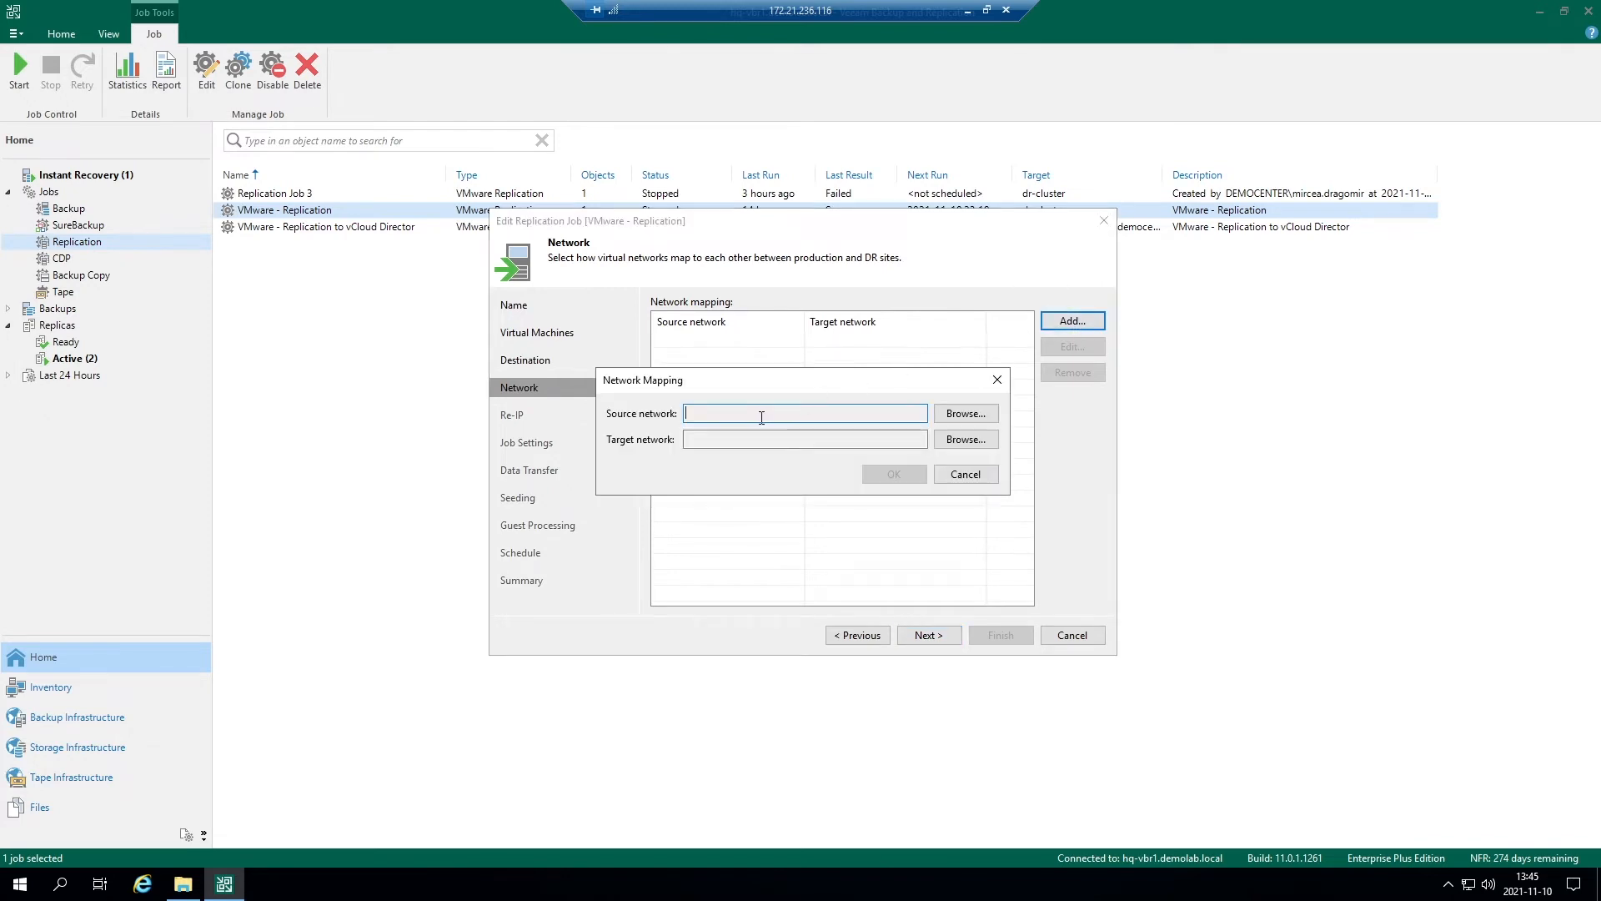
click(967, 414)
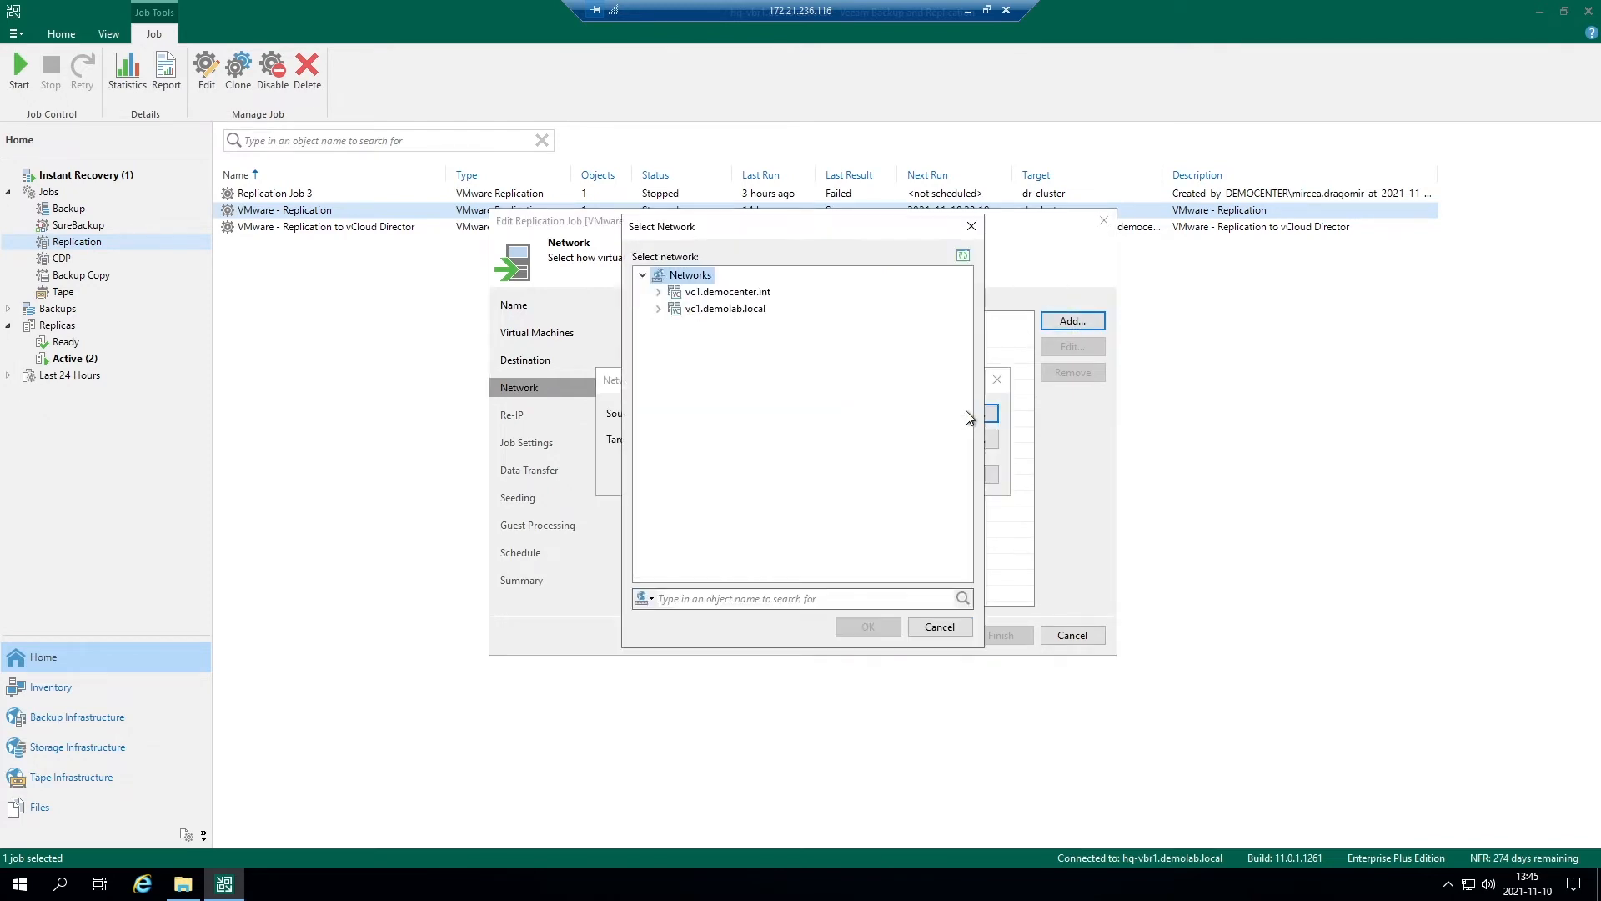
click(656, 297)
click(673, 342)
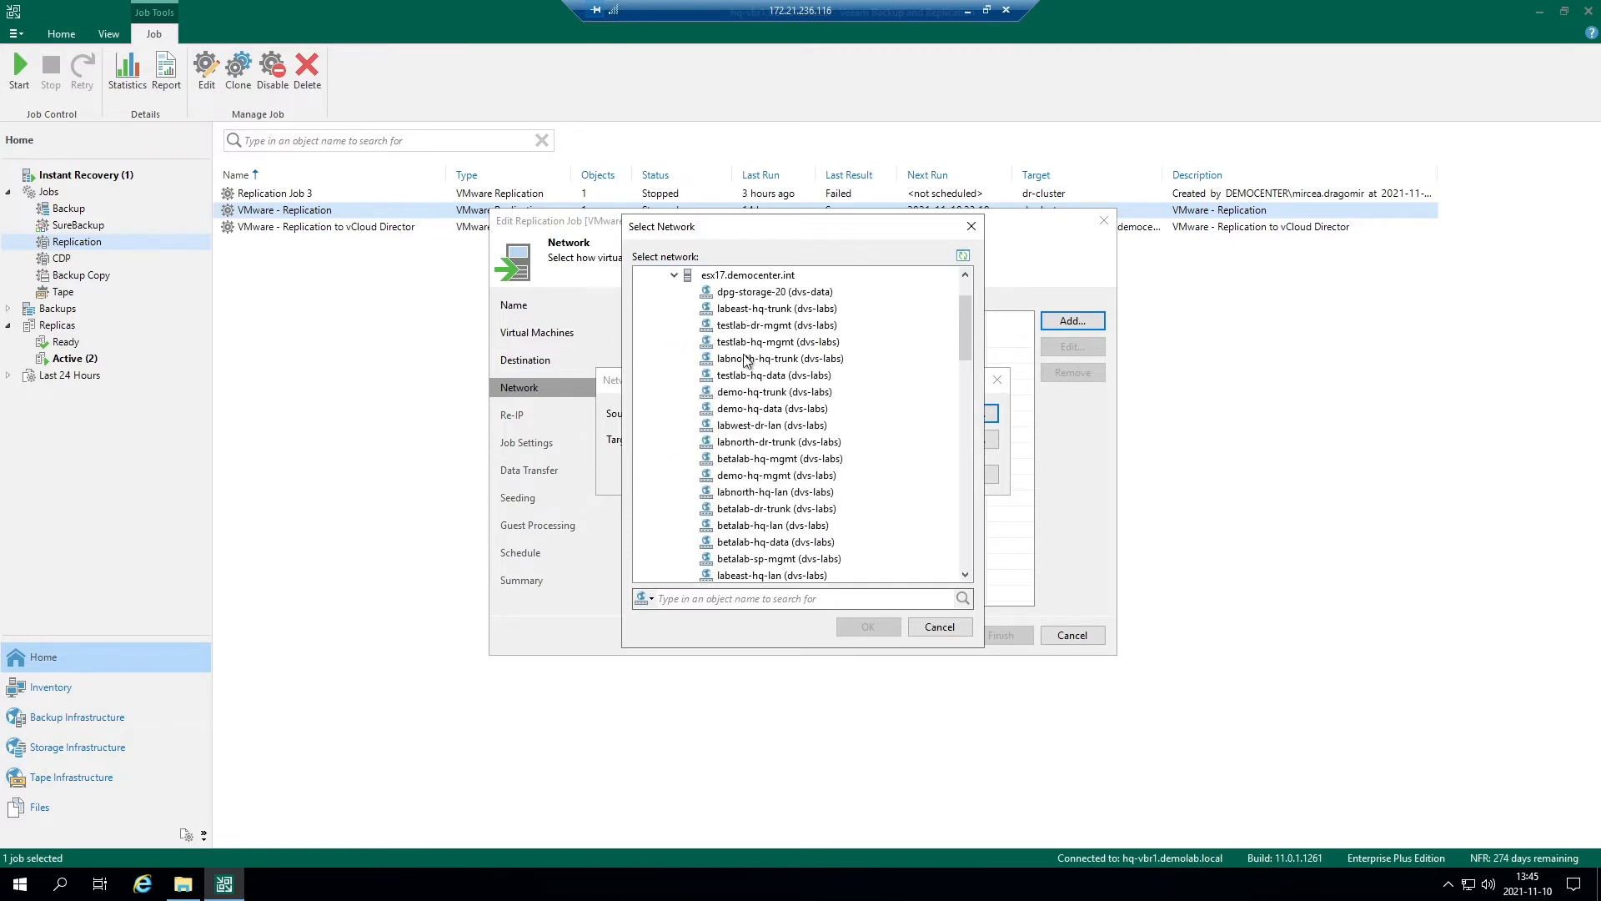
click(752, 412)
click(868, 626)
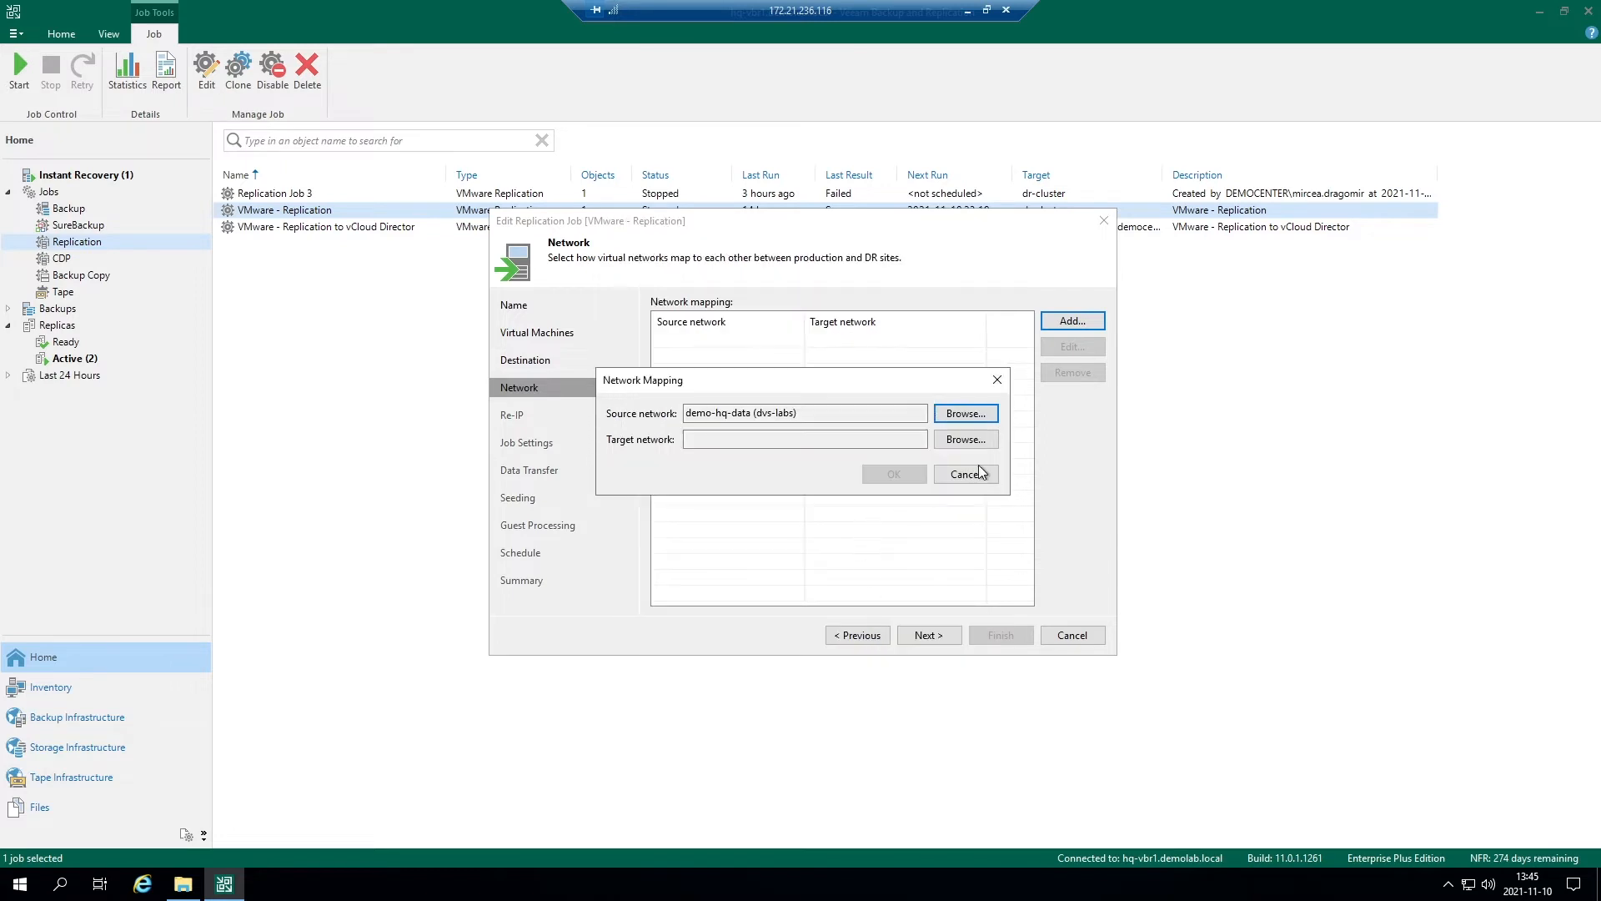
- Browse the available target networks of dr-cluster and discard the new network mapping
click(986, 437)
click(659, 294)
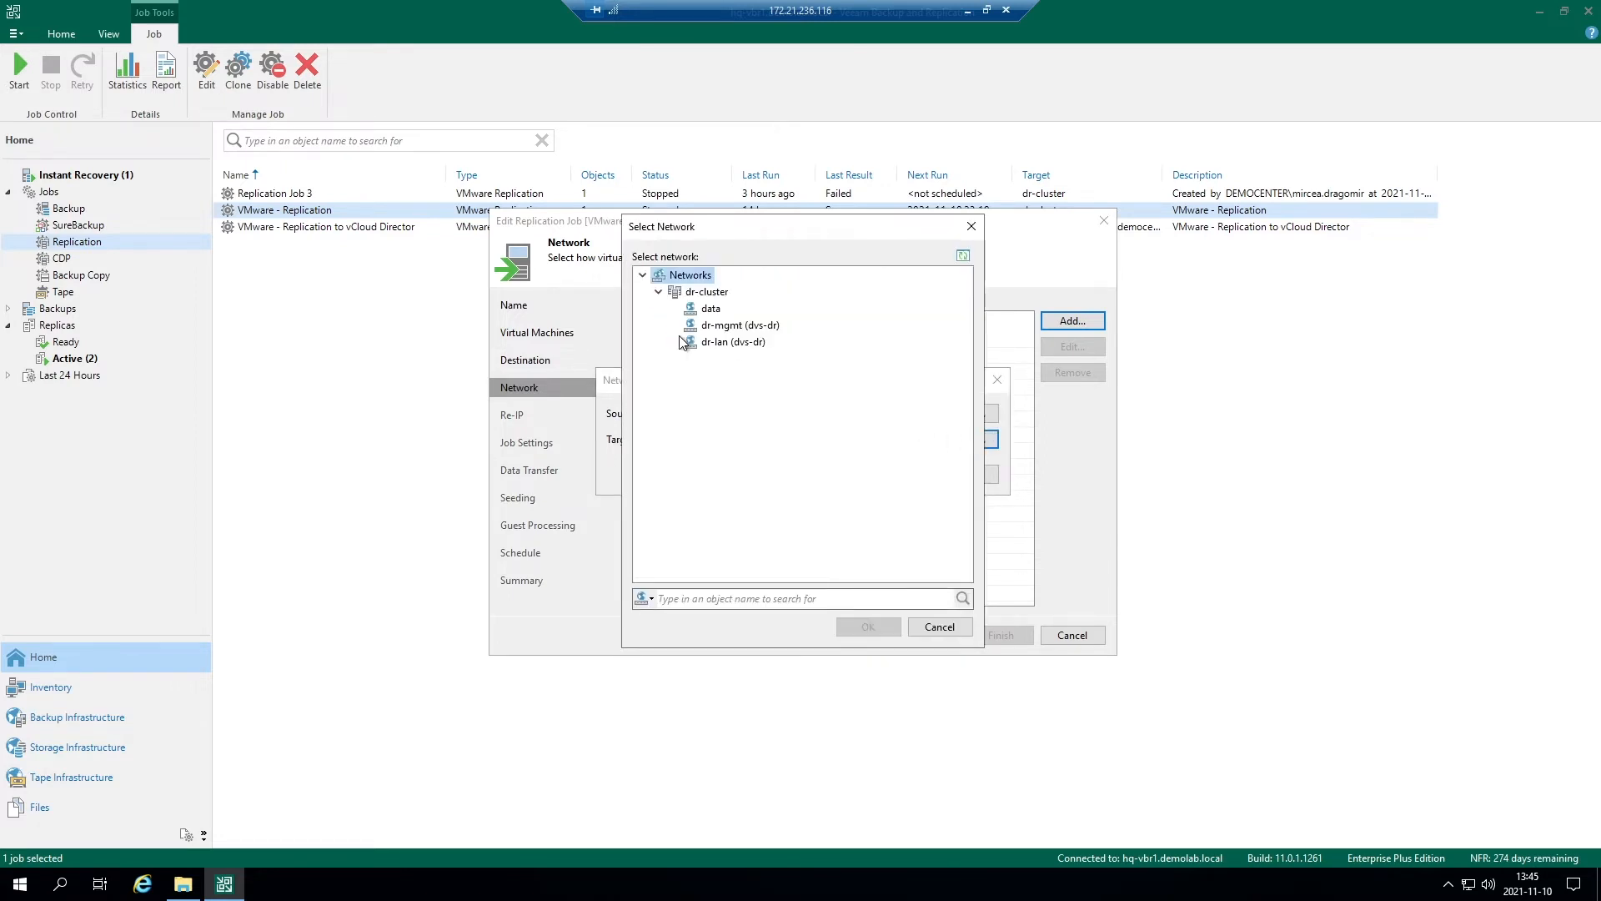
click(939, 626)
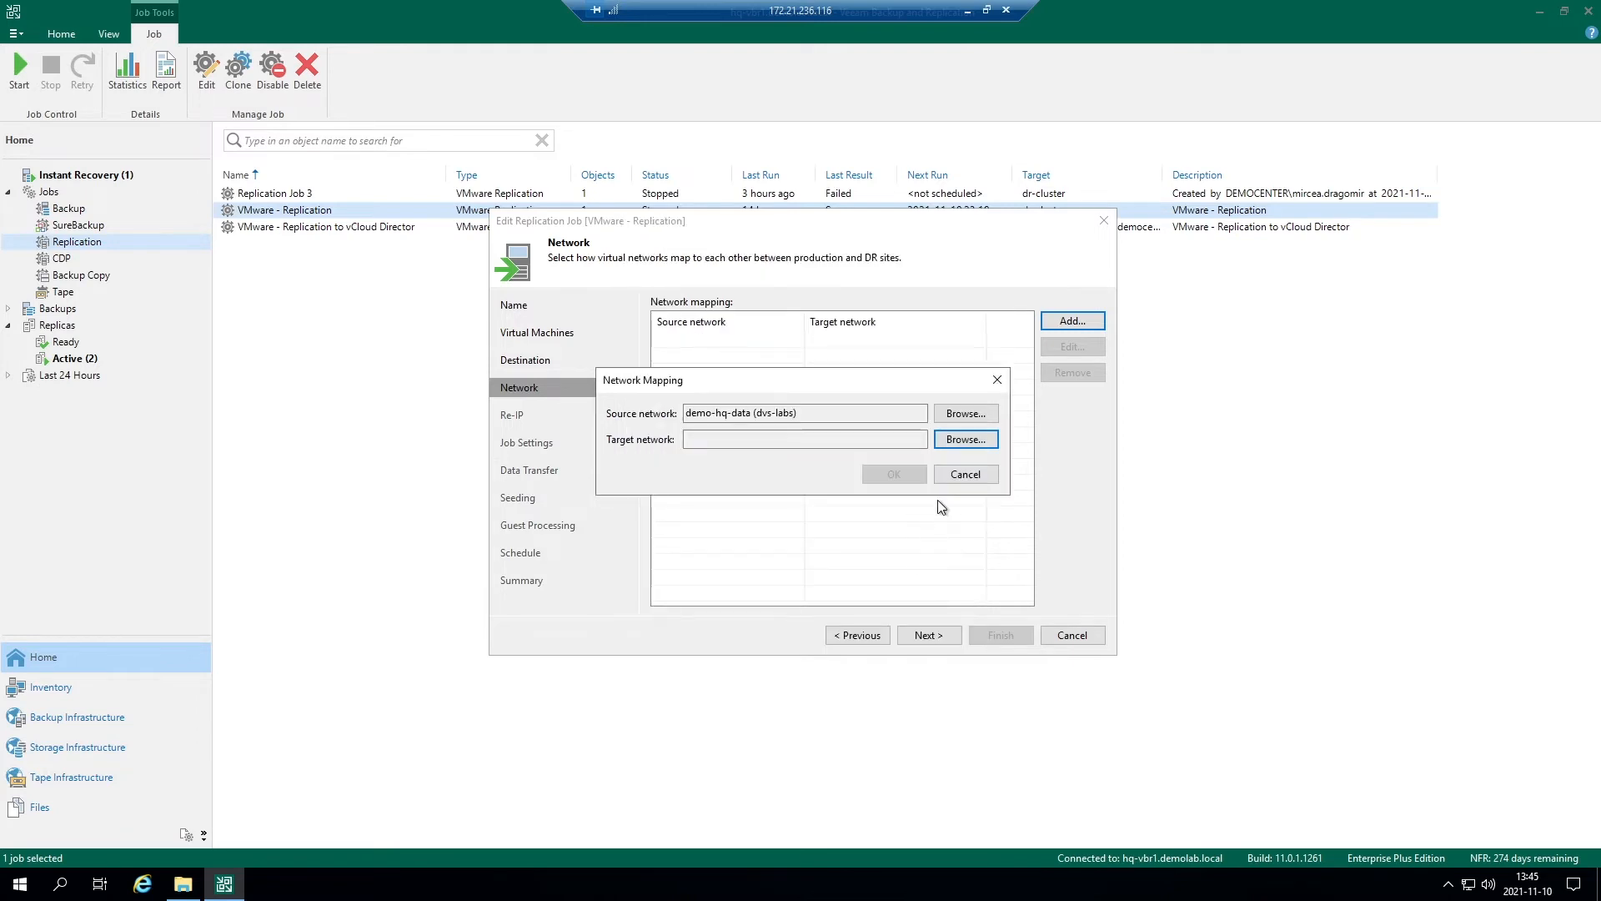
click(962, 475)
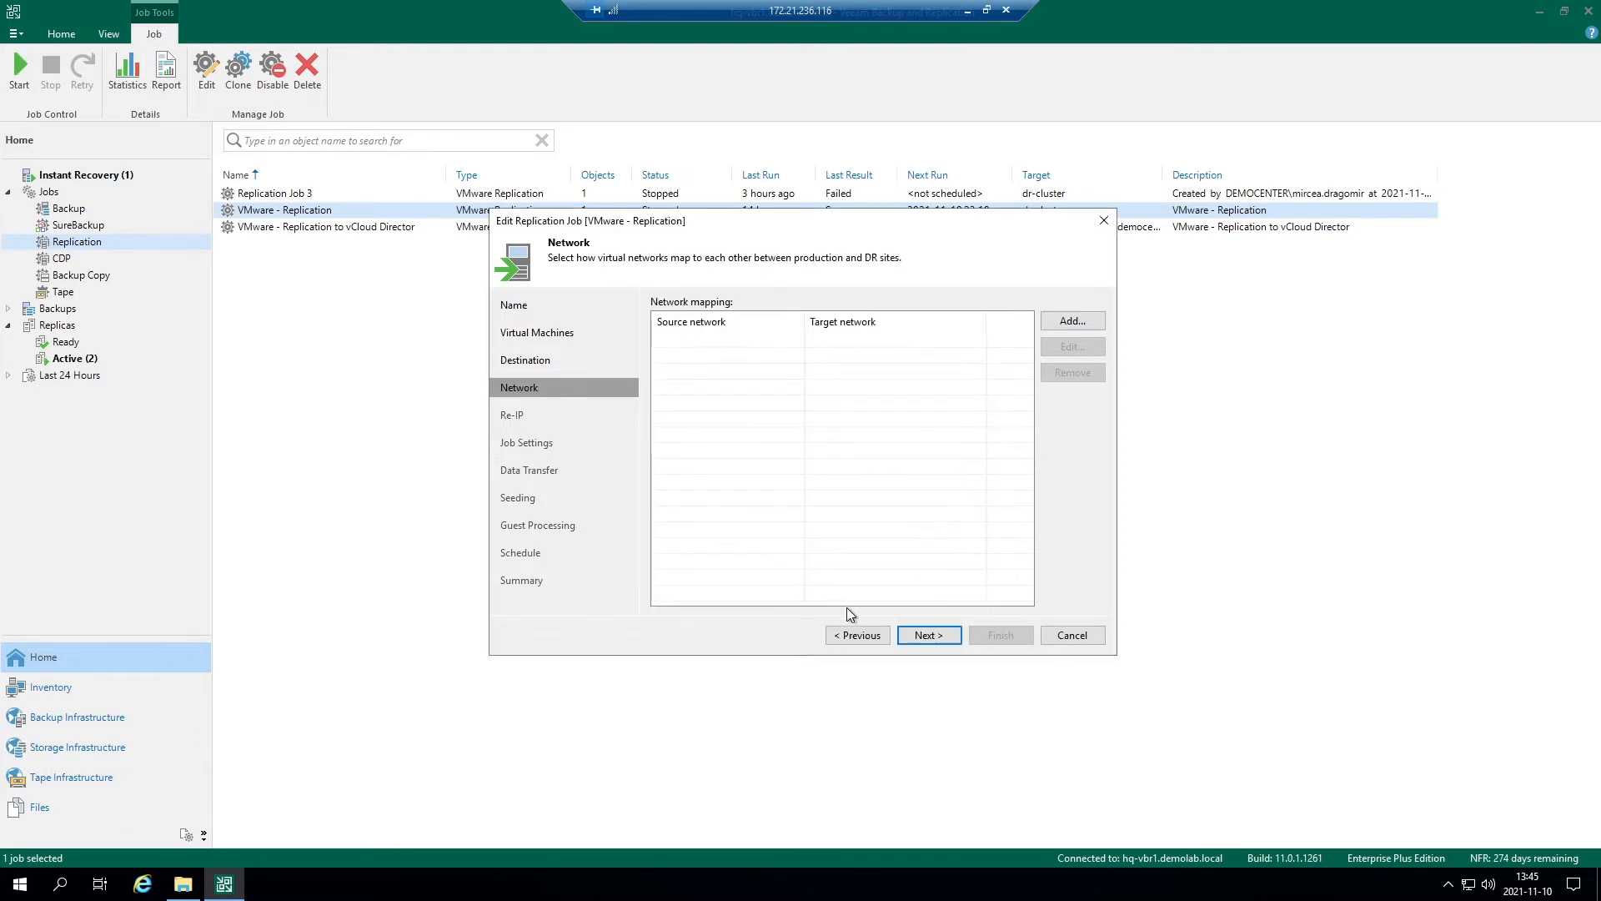
- Proceed to the re-IP rules, examine the source, target and description settings of a new rule, and discard it
click(917, 637)
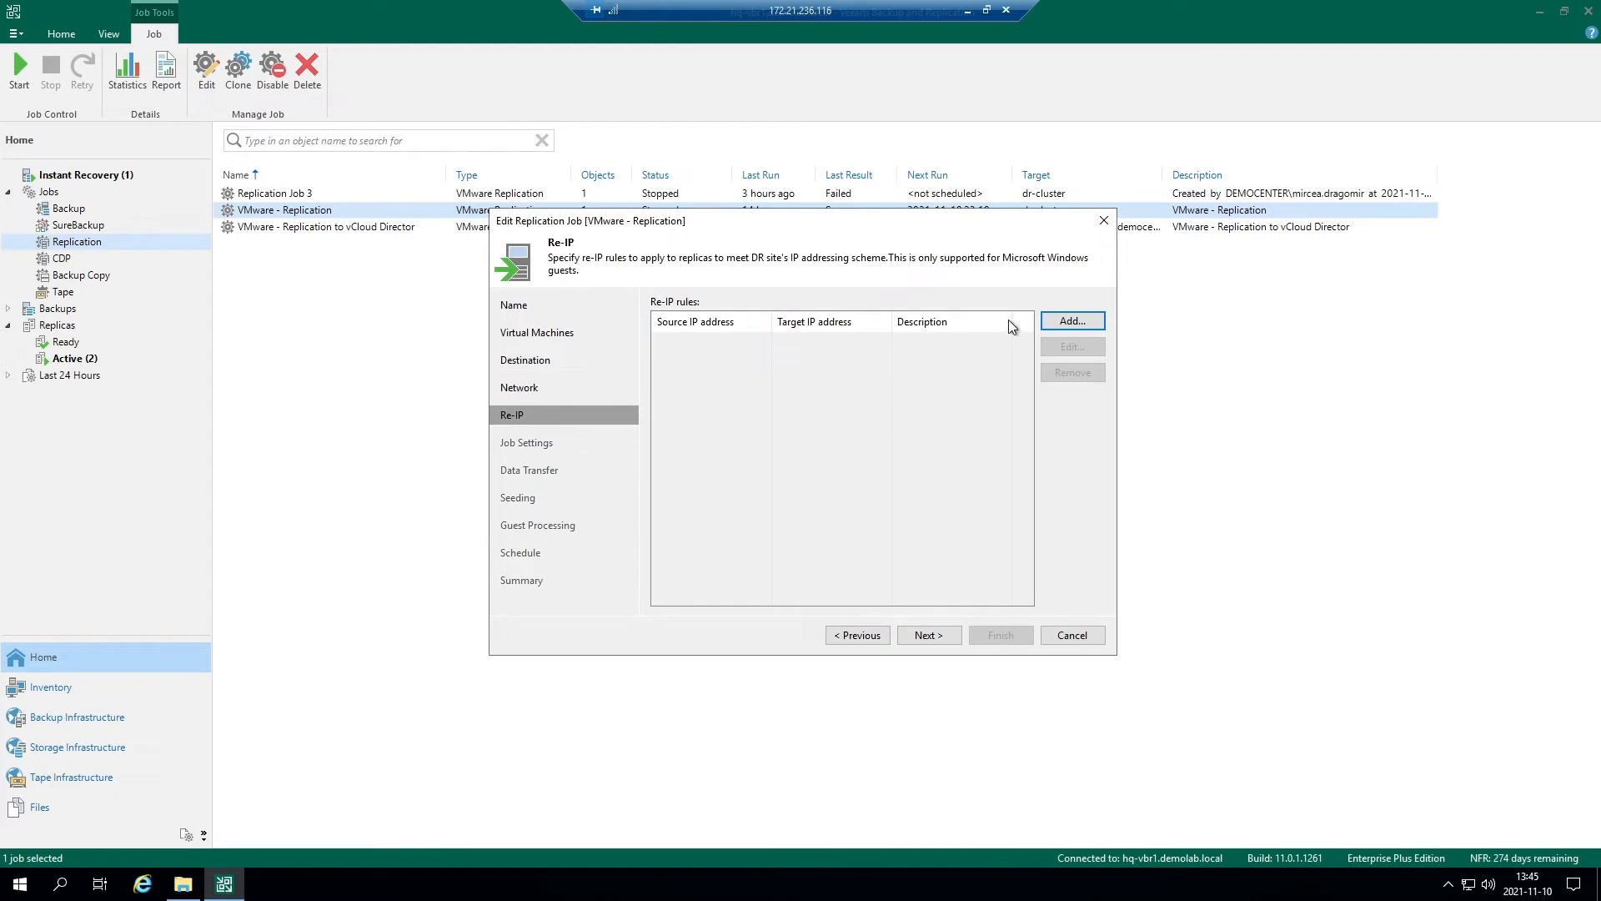
click(1052, 321)
click(1062, 322)
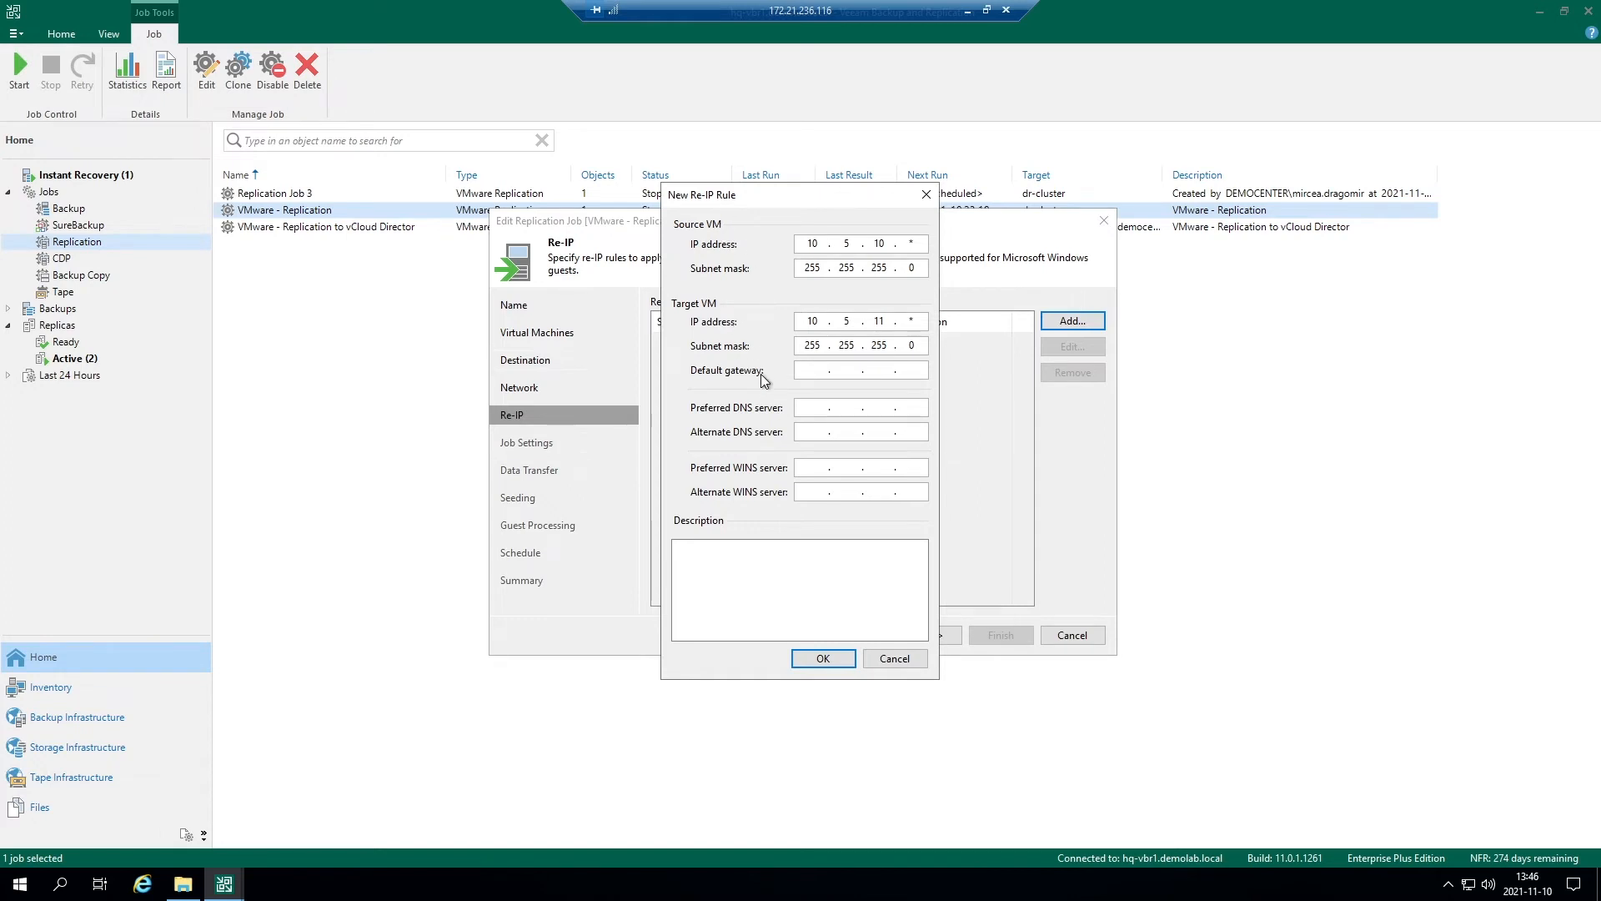
click(815, 555)
click(916, 245)
double_click(913, 243)
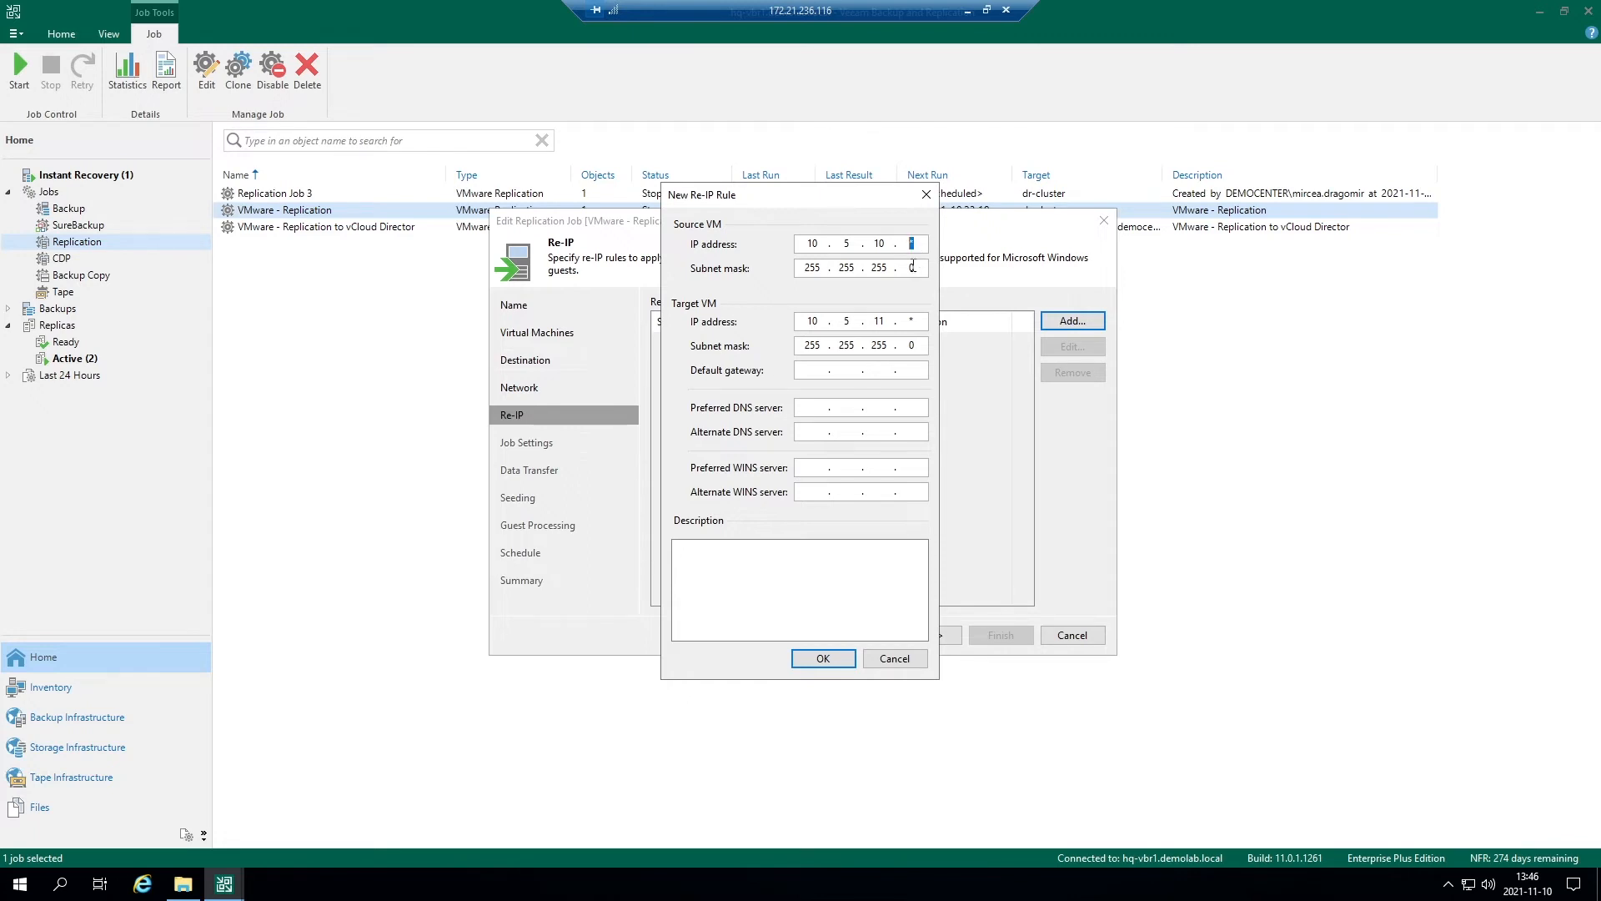
click(926, 200)
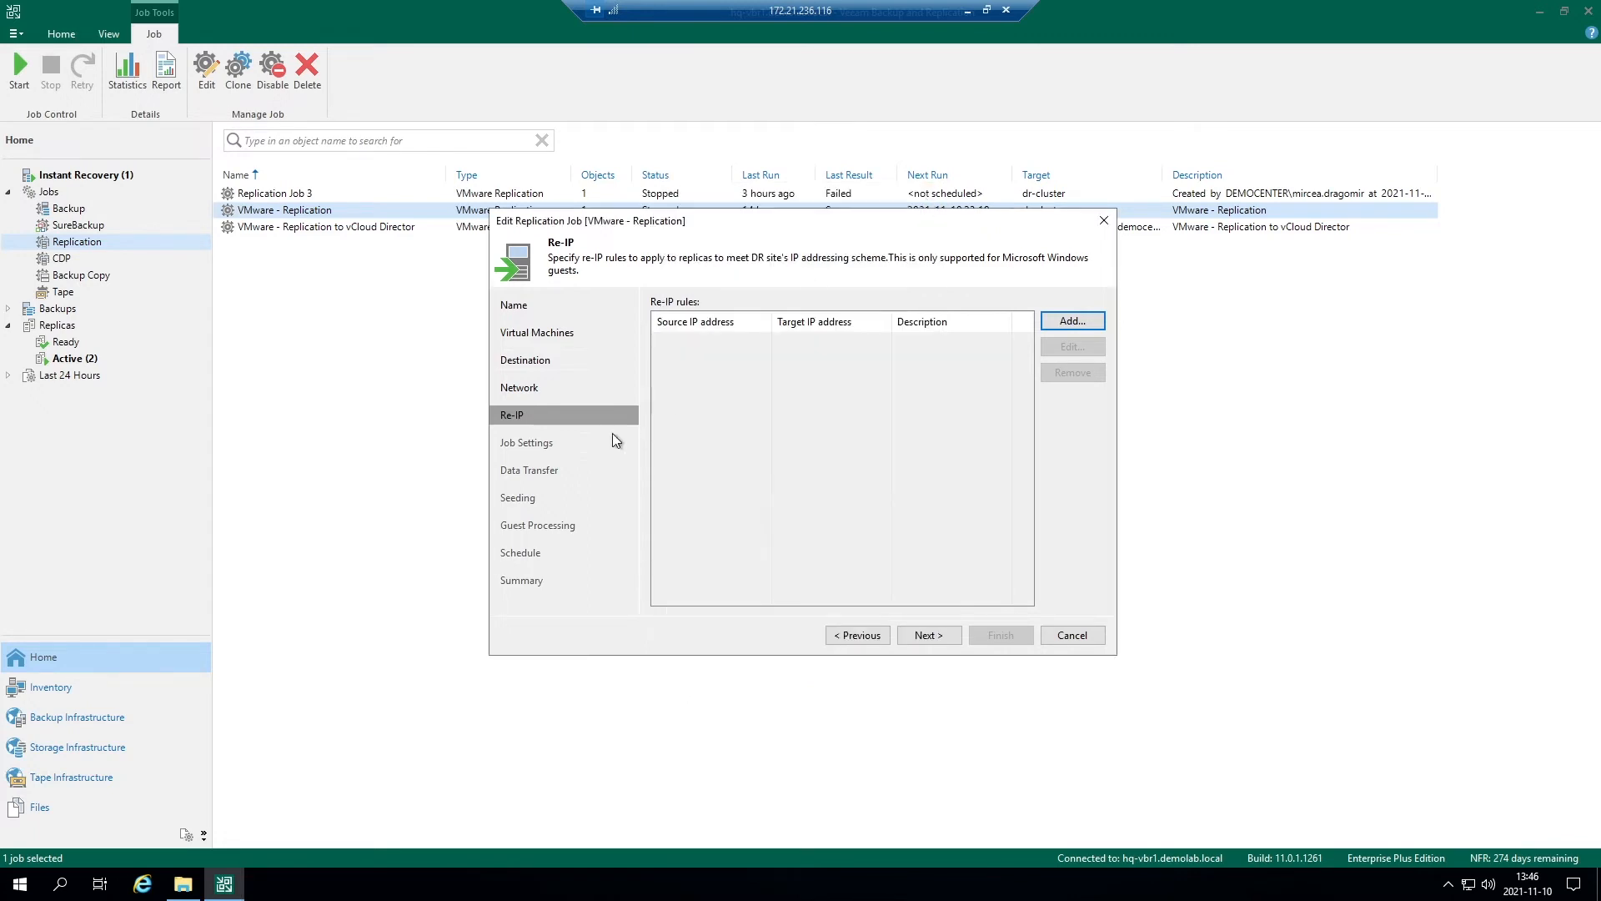
- Proceed to the job settings and examine the replica metadata repository, replica name suffix and restore points to keep
click(929, 636)
click(929, 636)
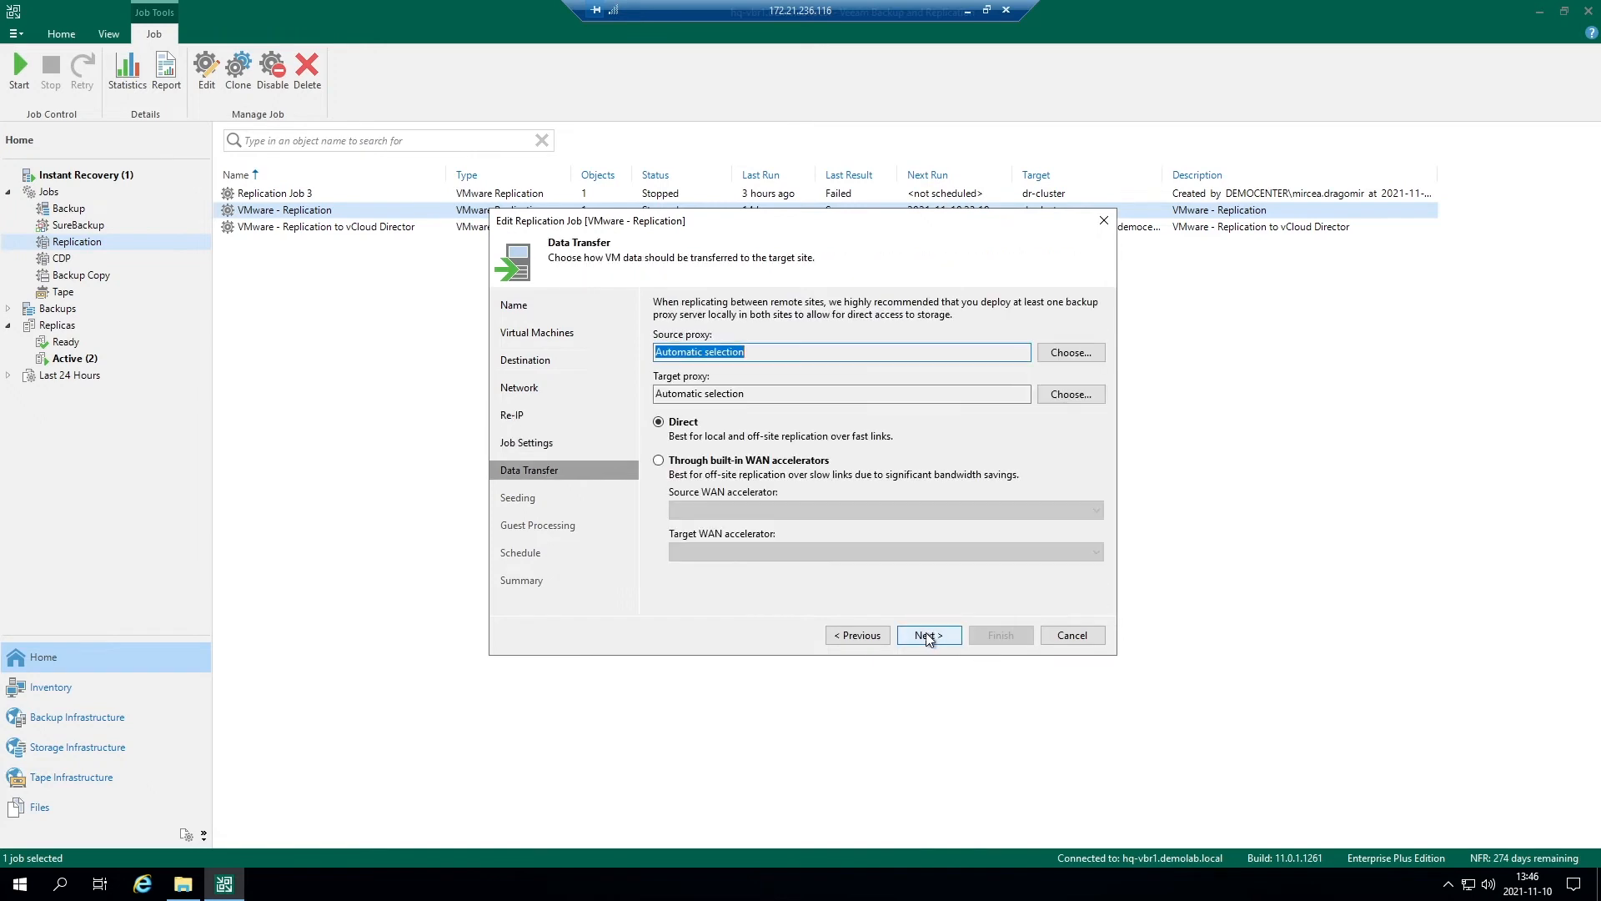
click(861, 636)
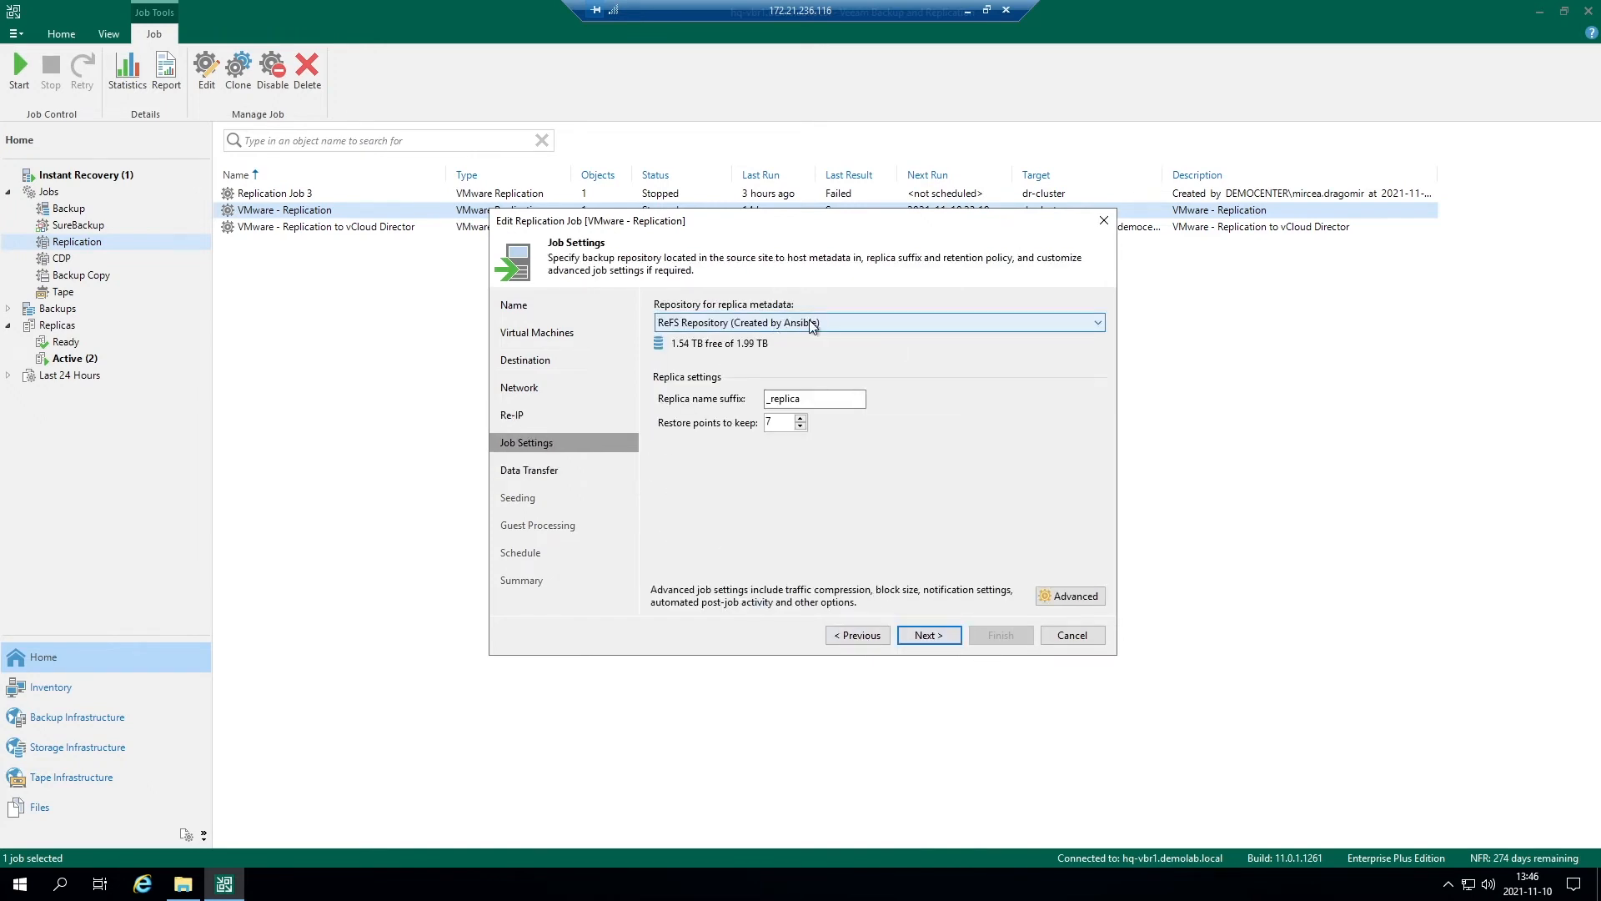
click(813, 323)
click(813, 323)
click(810, 399)
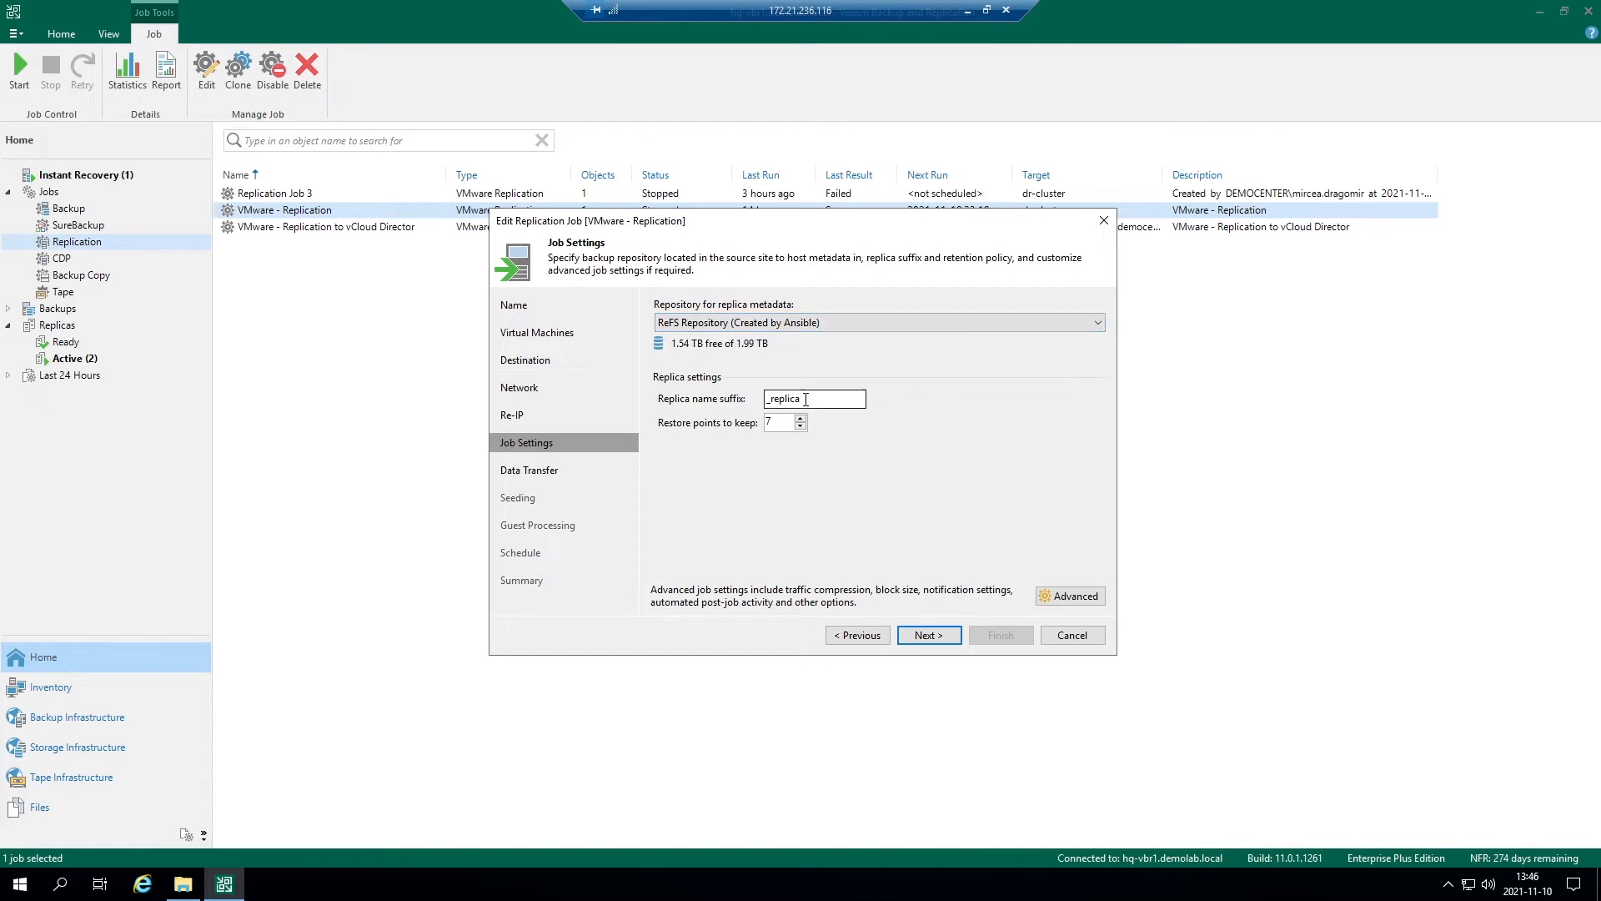
drag(813, 402, 759, 397)
click(796, 398)
double_click(799, 399)
click(812, 399)
click(780, 421)
- Proceed to the data transfer settings and review the source and target proxy selection
click(534, 471)
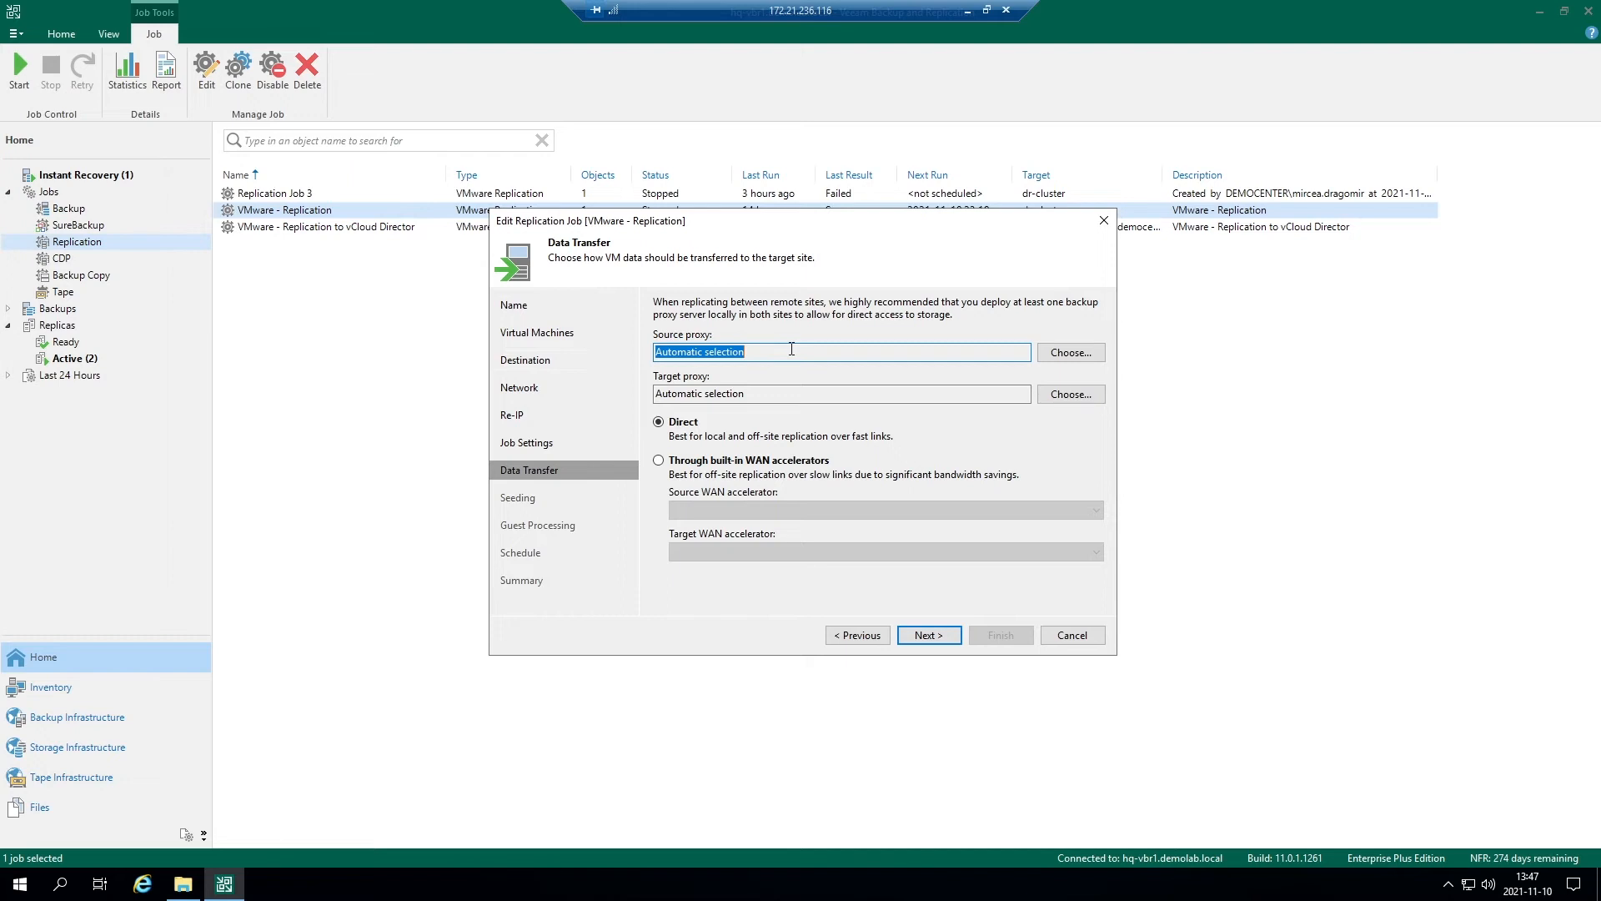
click(791, 349)
click(754, 393)
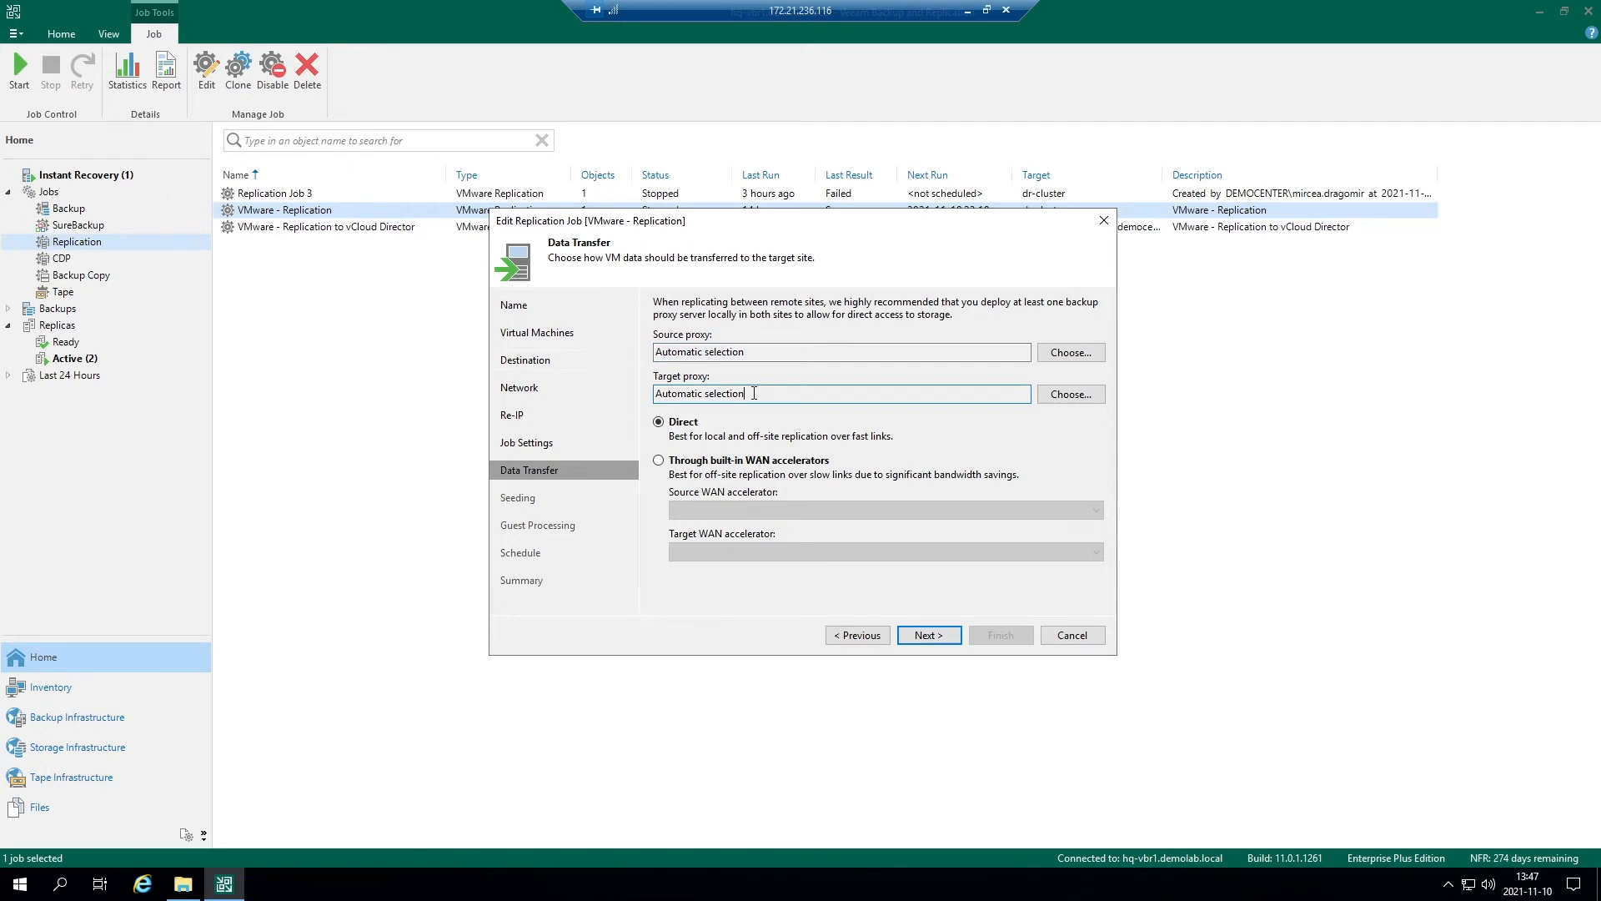
click(758, 353)
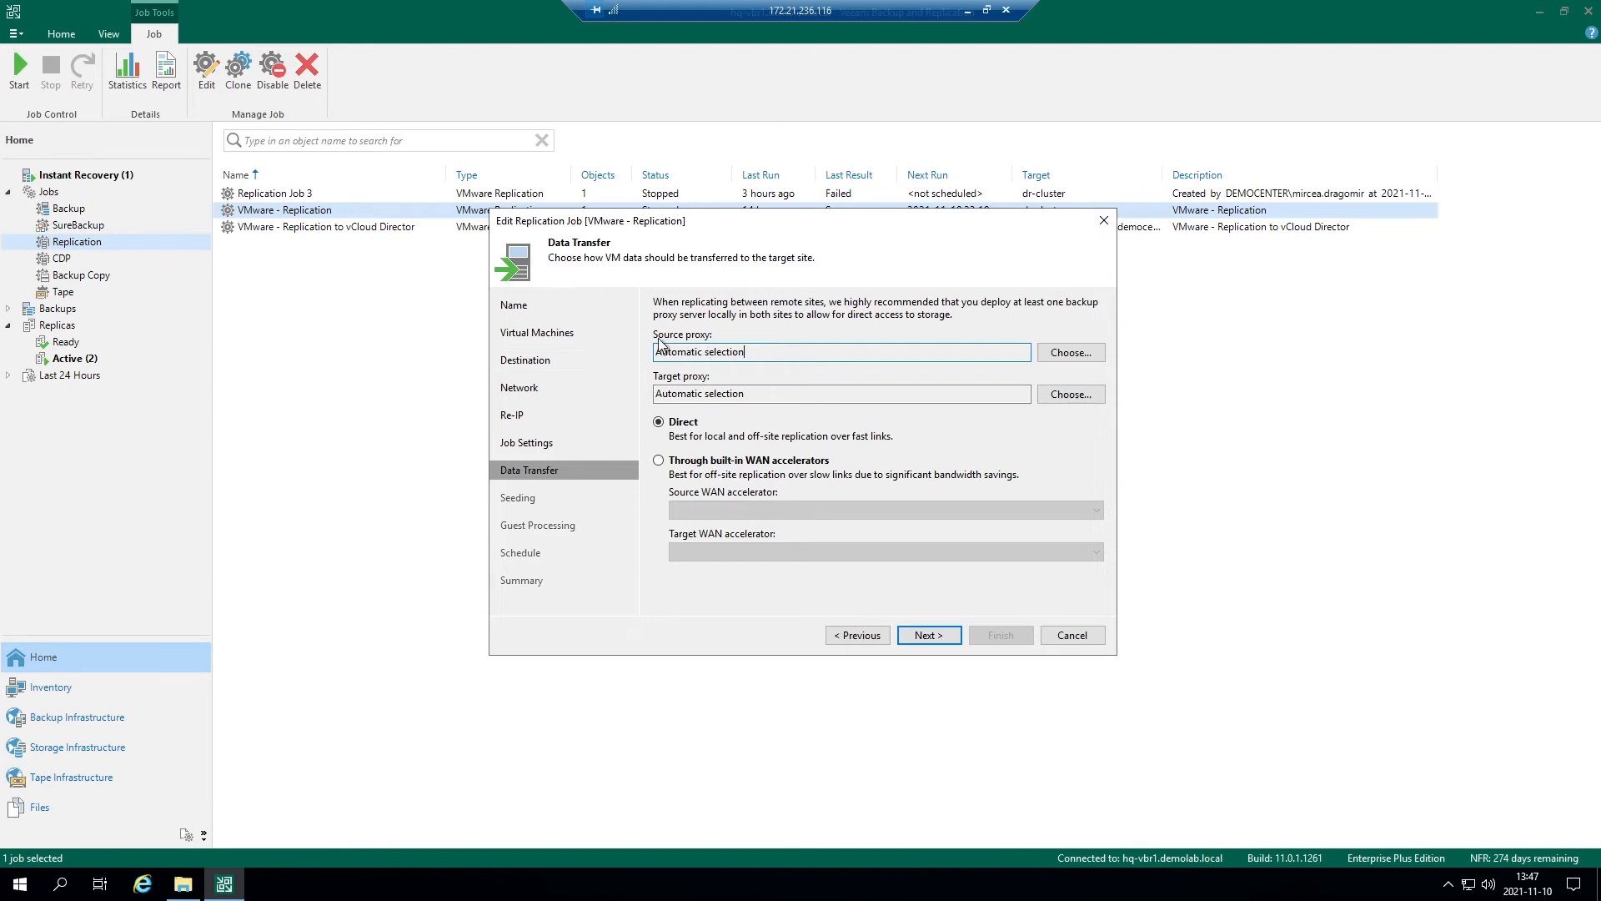
click(774, 392)
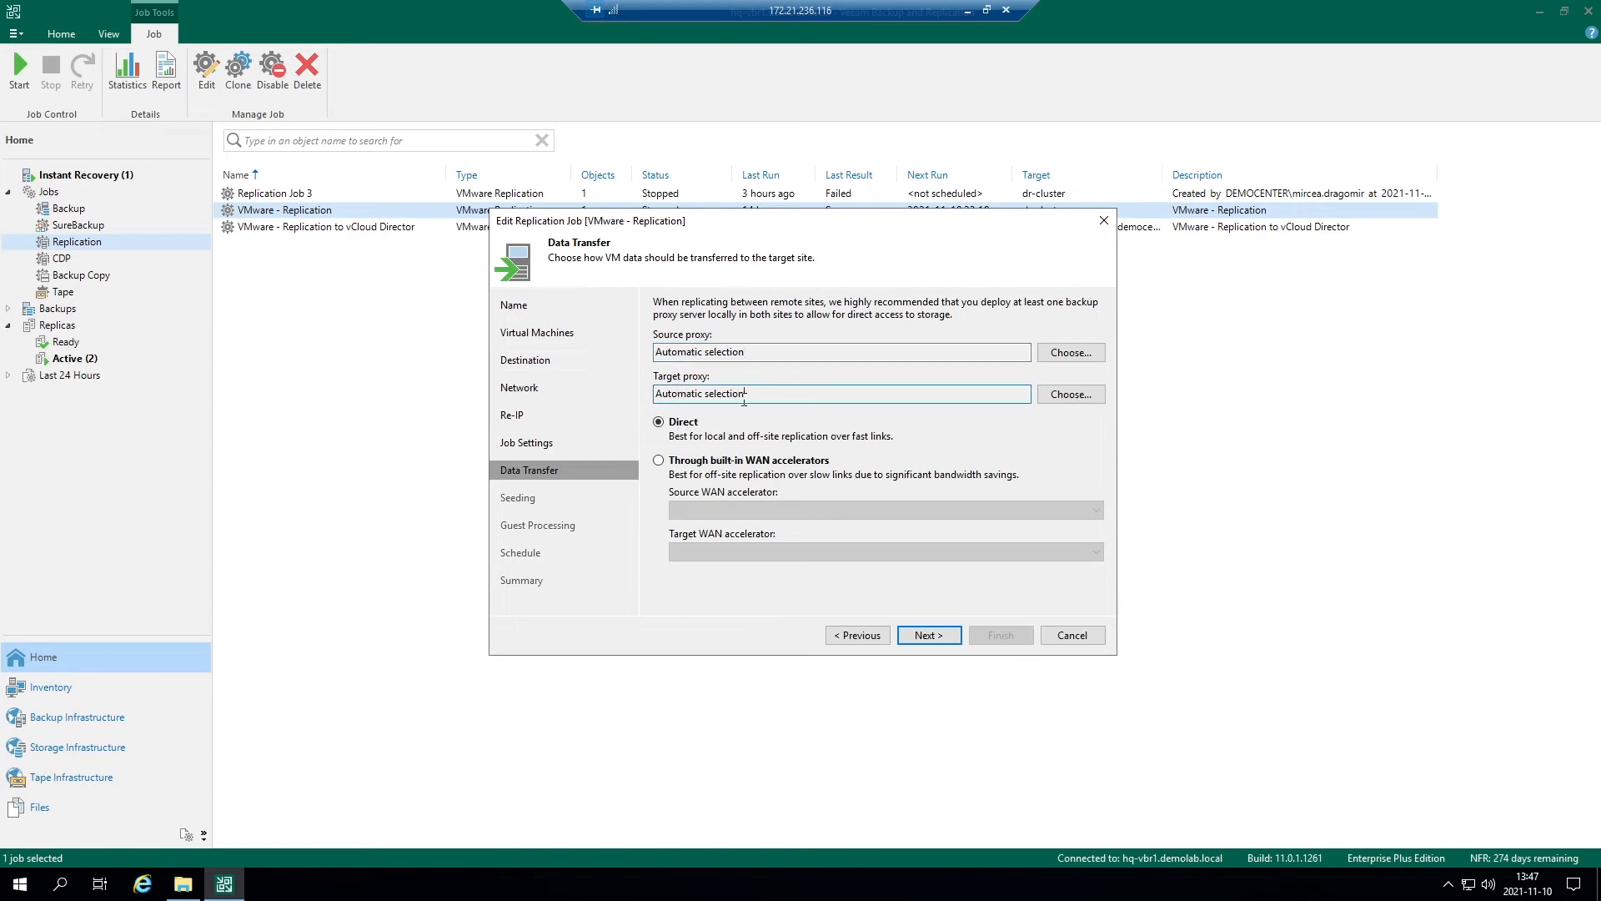
- Switch the data transfer to built-in WAN accelerators and back to Direct, and proceed to the seeding settings
click(660, 461)
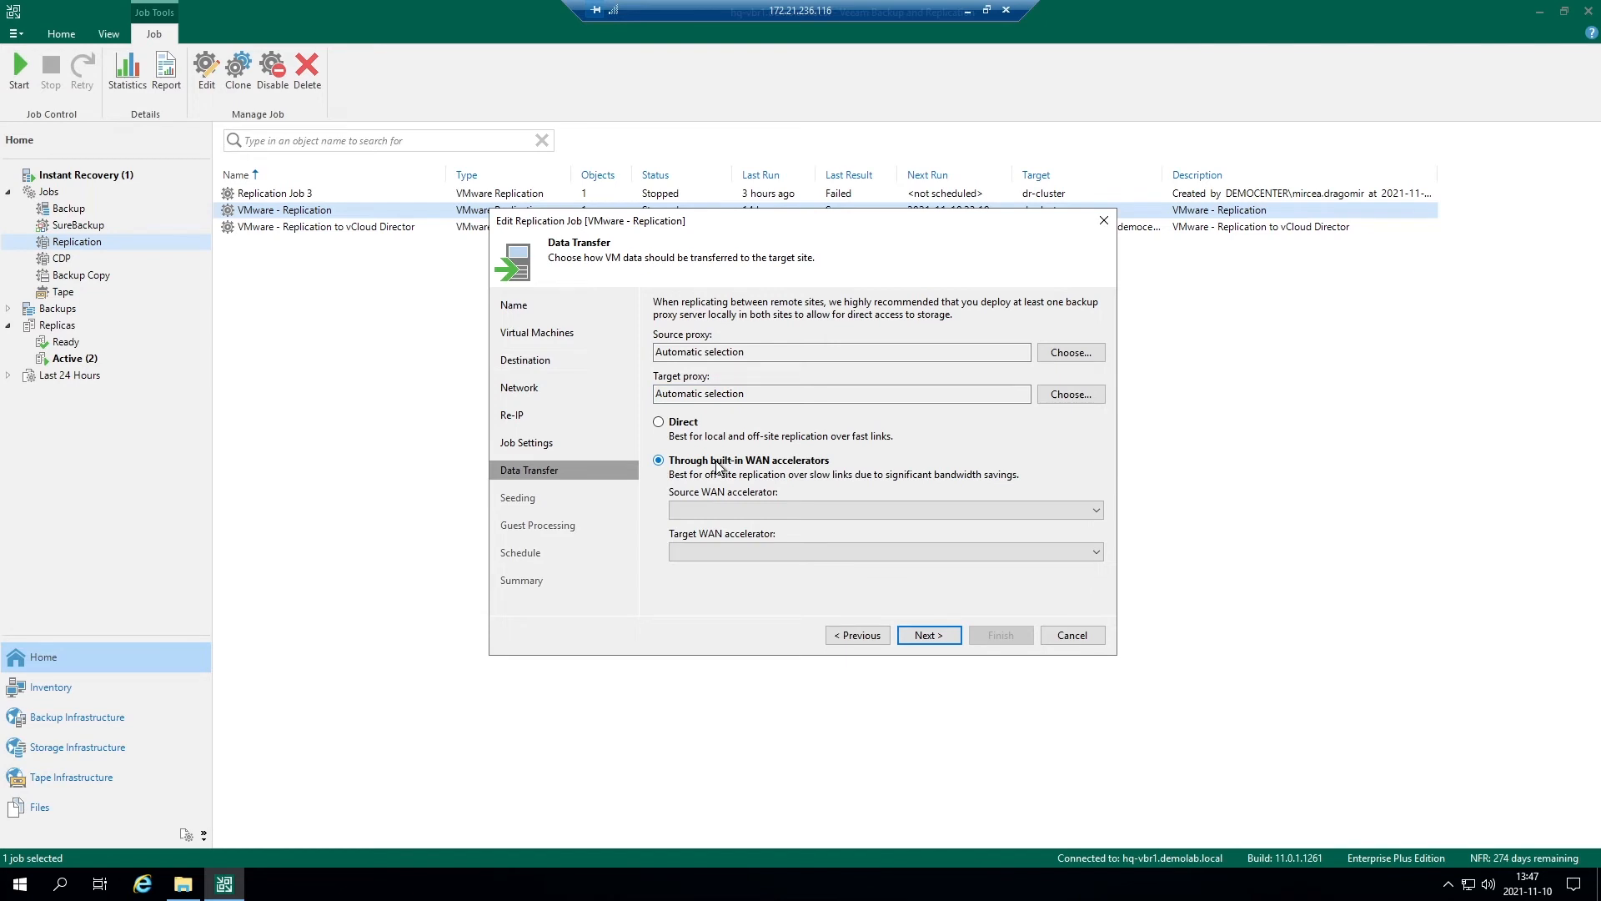
click(690, 429)
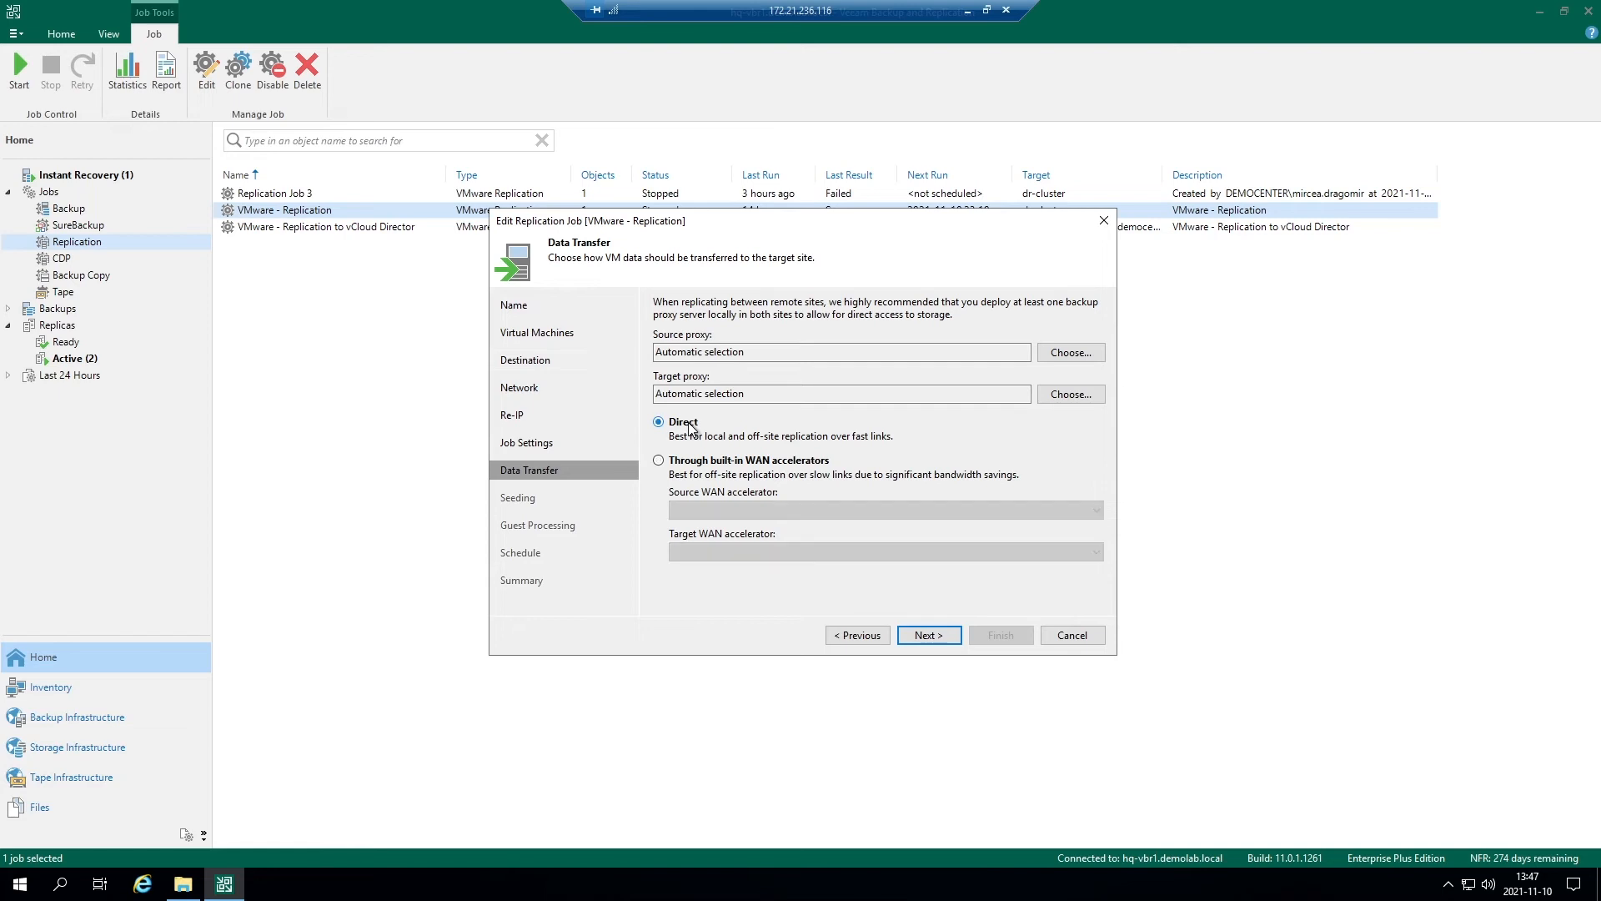
click(948, 639)
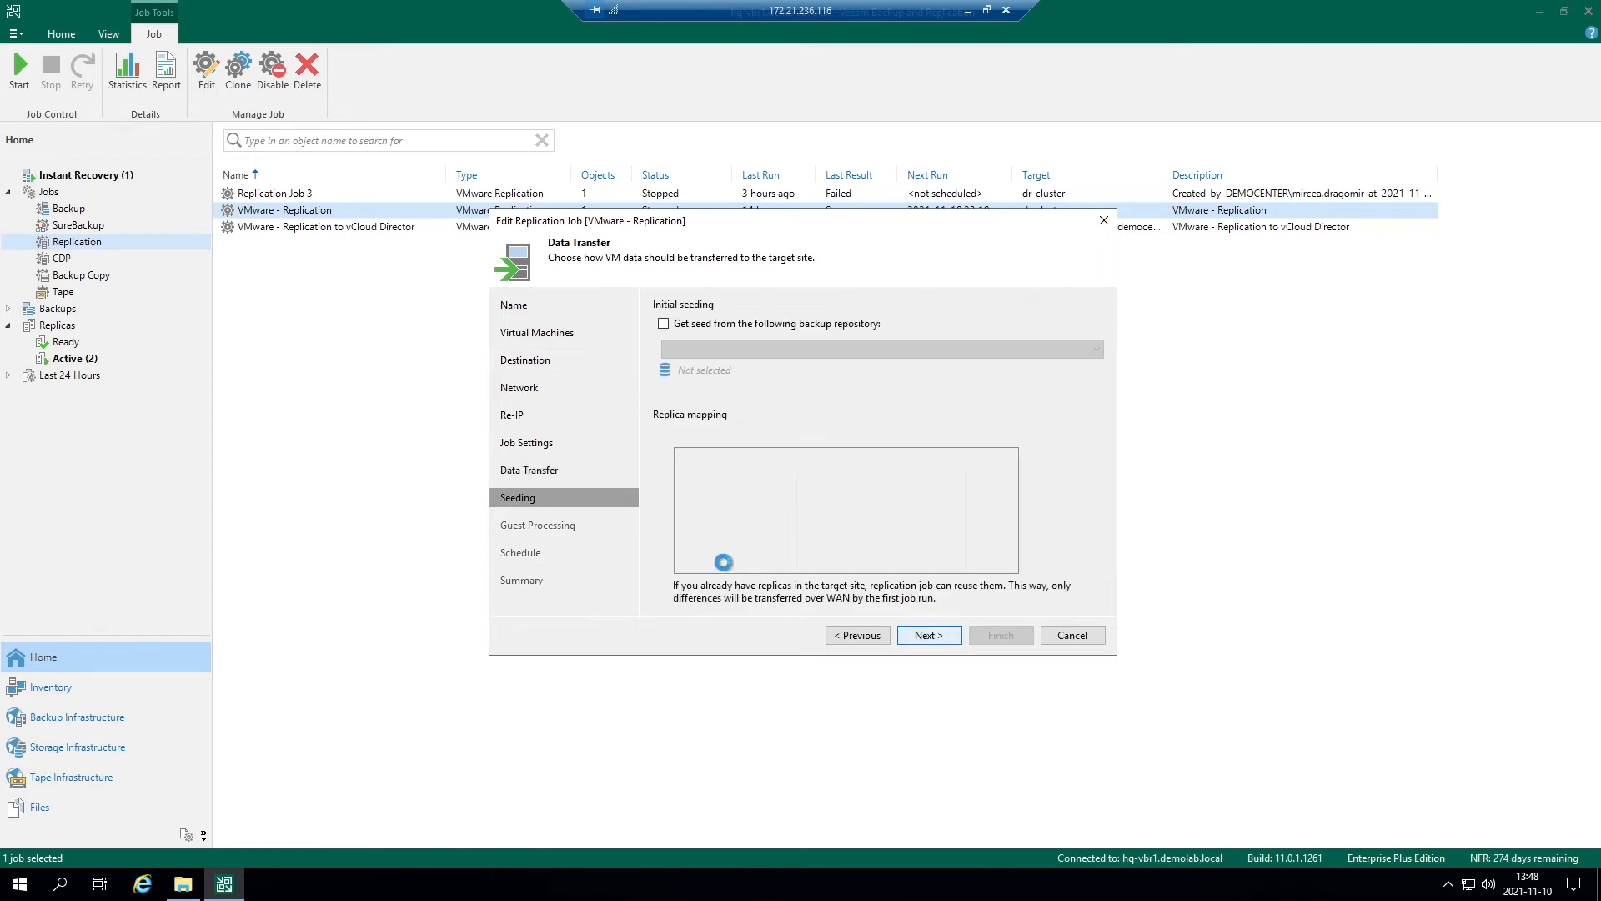
- Enable getting the initial seed from a backup repository and browse the available repositories without choosing one
click(662, 323)
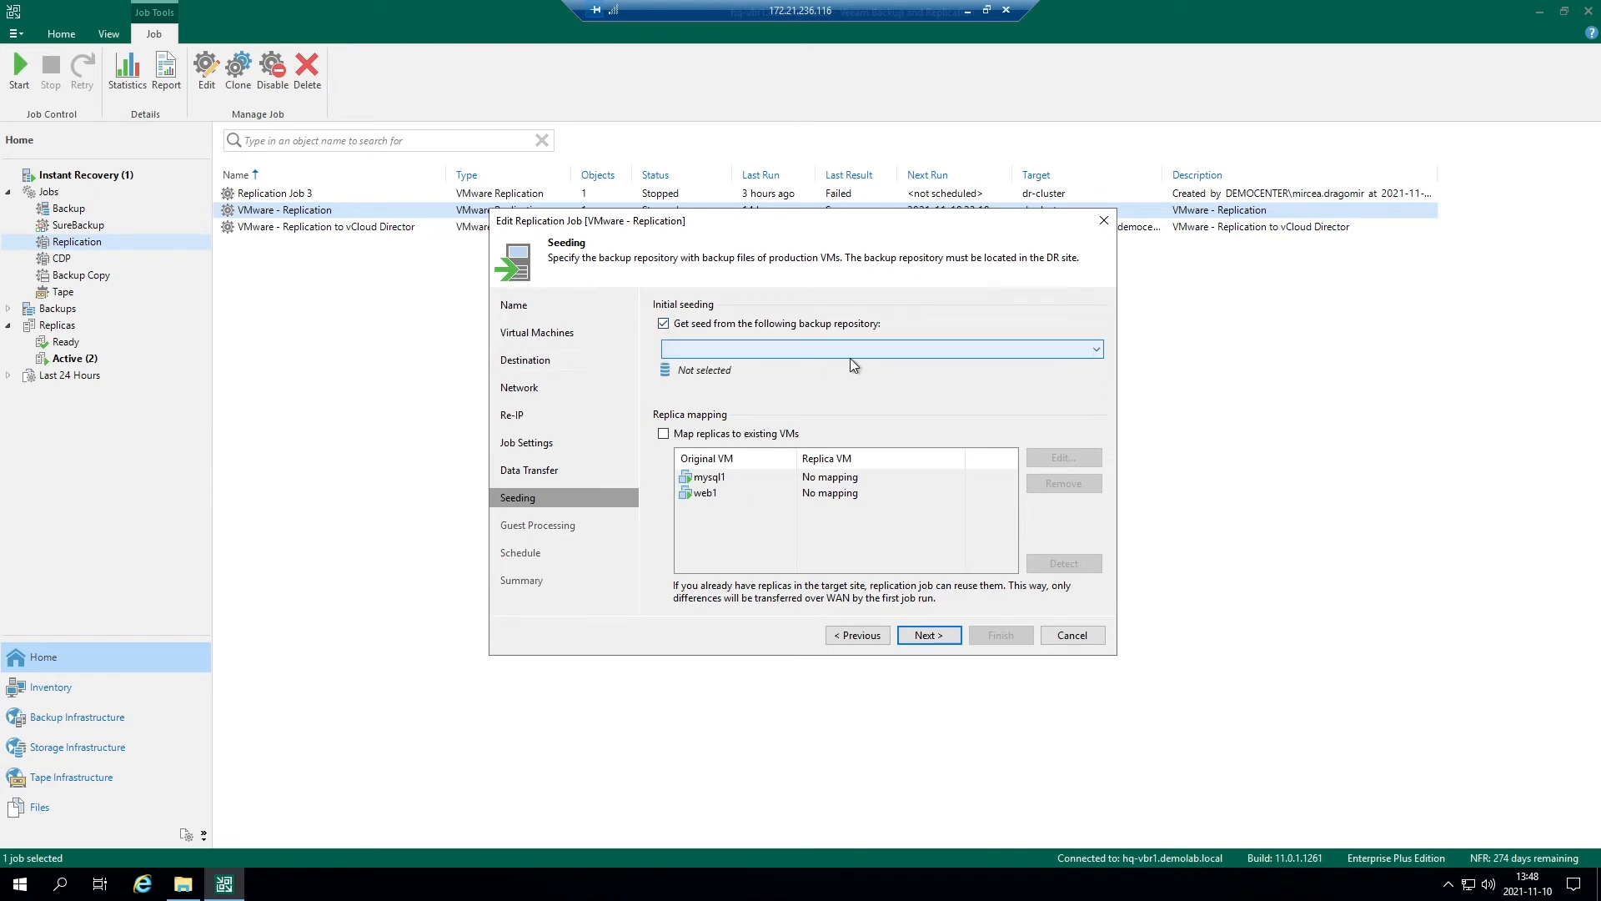
click(880, 354)
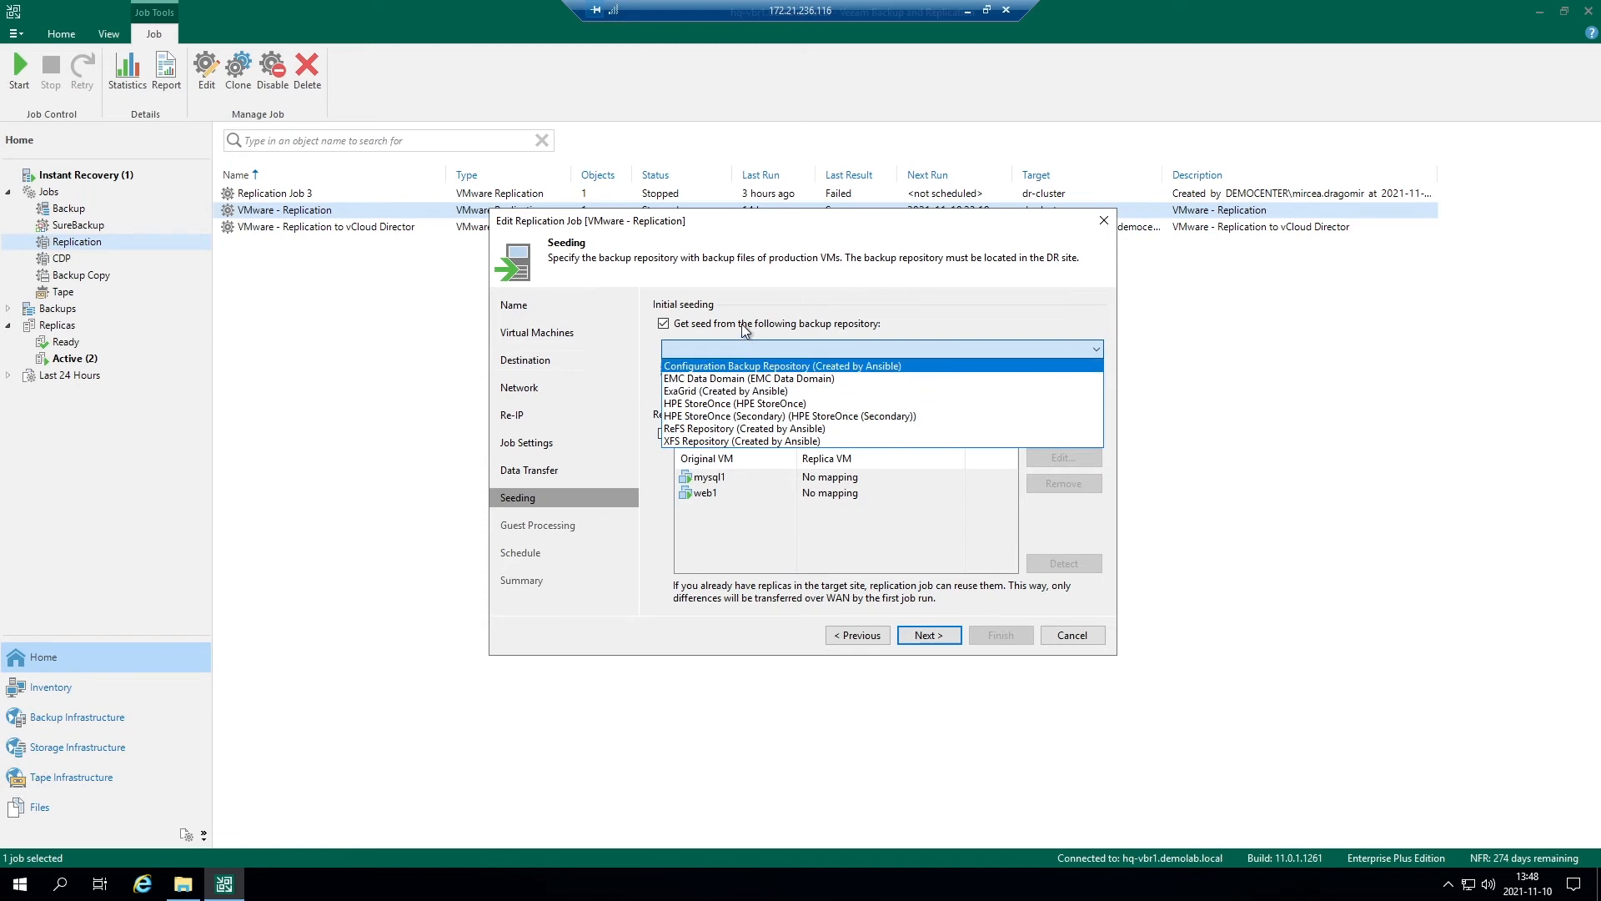
click(665, 326)
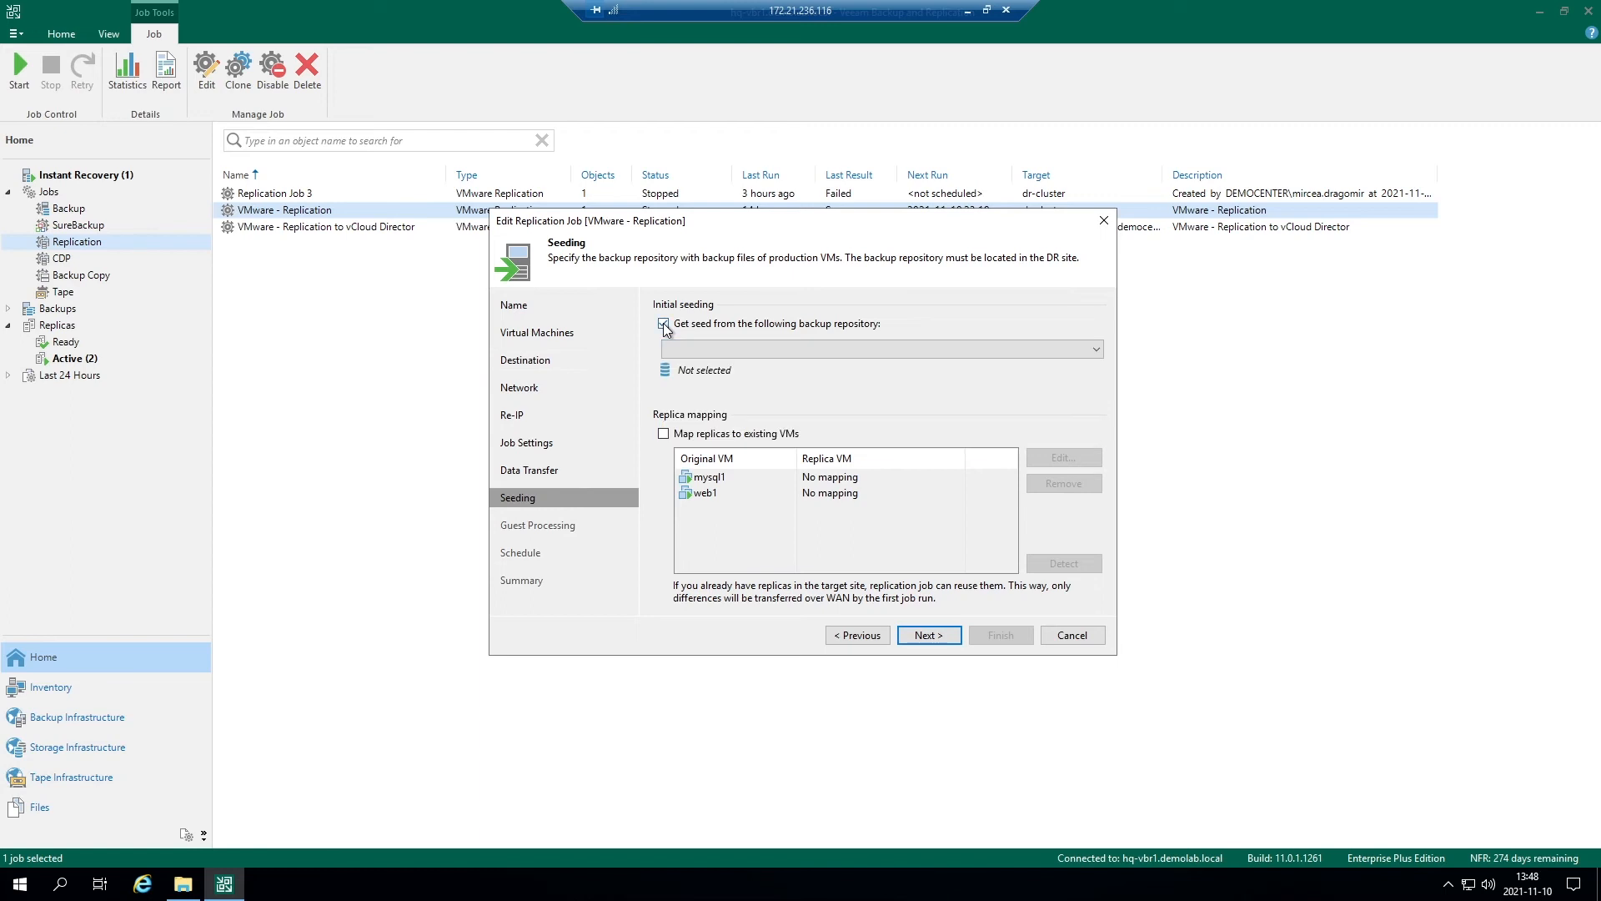
click(665, 326)
click(665, 326)
- Enable mapping replicas to existing VMs, browse dr-cluster's machines for mysql1 without mapping one, and disable the mapping again
click(663, 435)
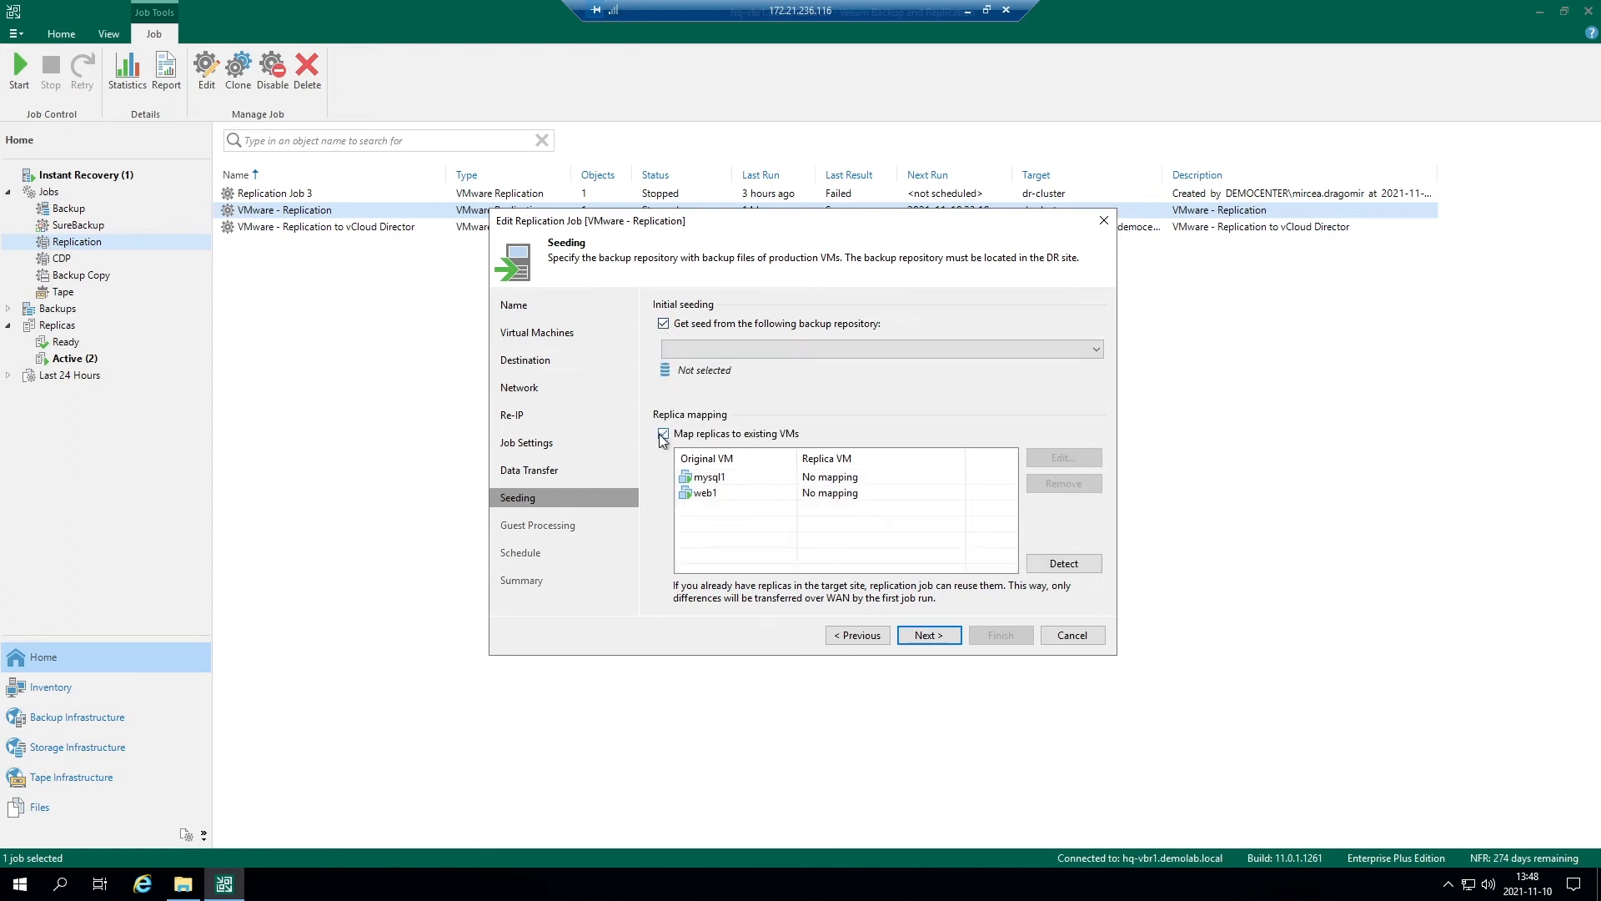
click(717, 479)
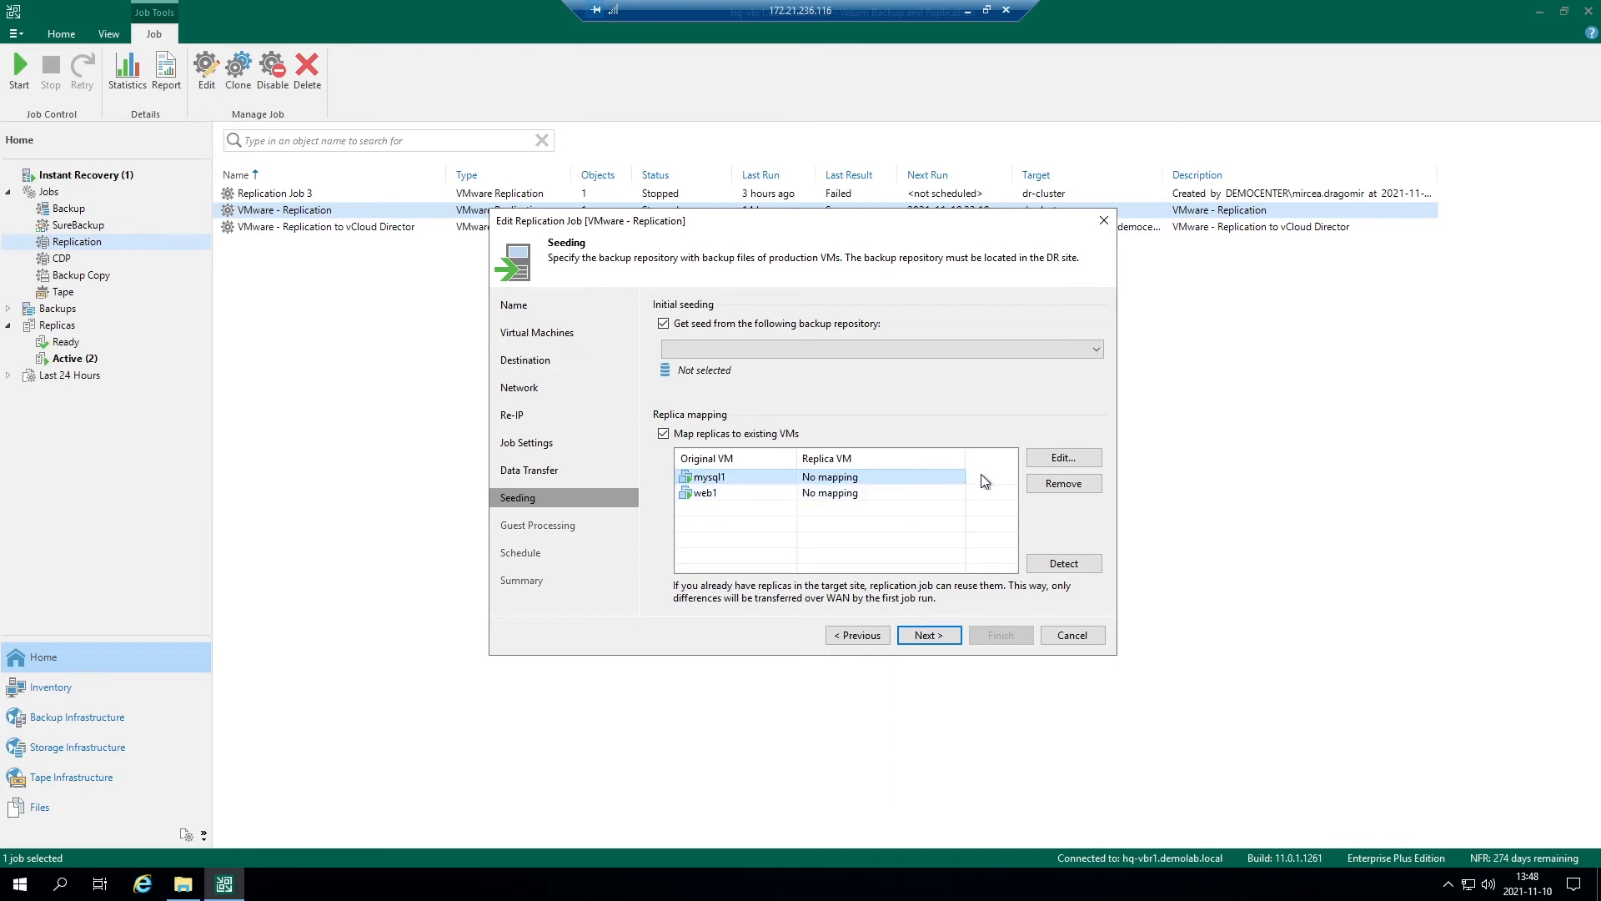
click(1060, 457)
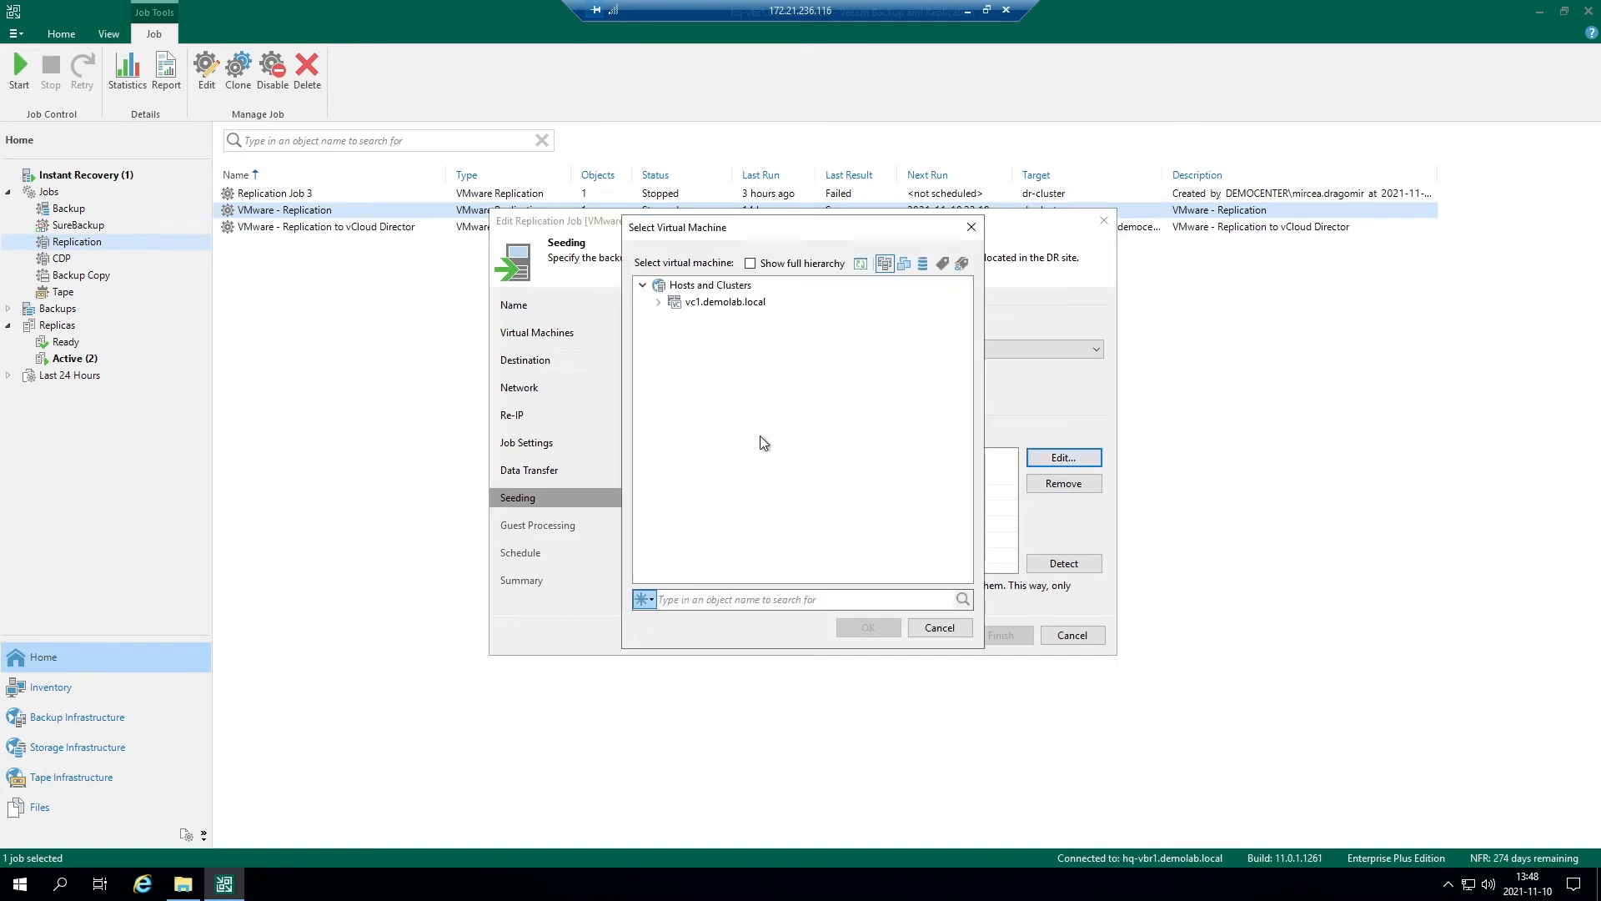
click(659, 301)
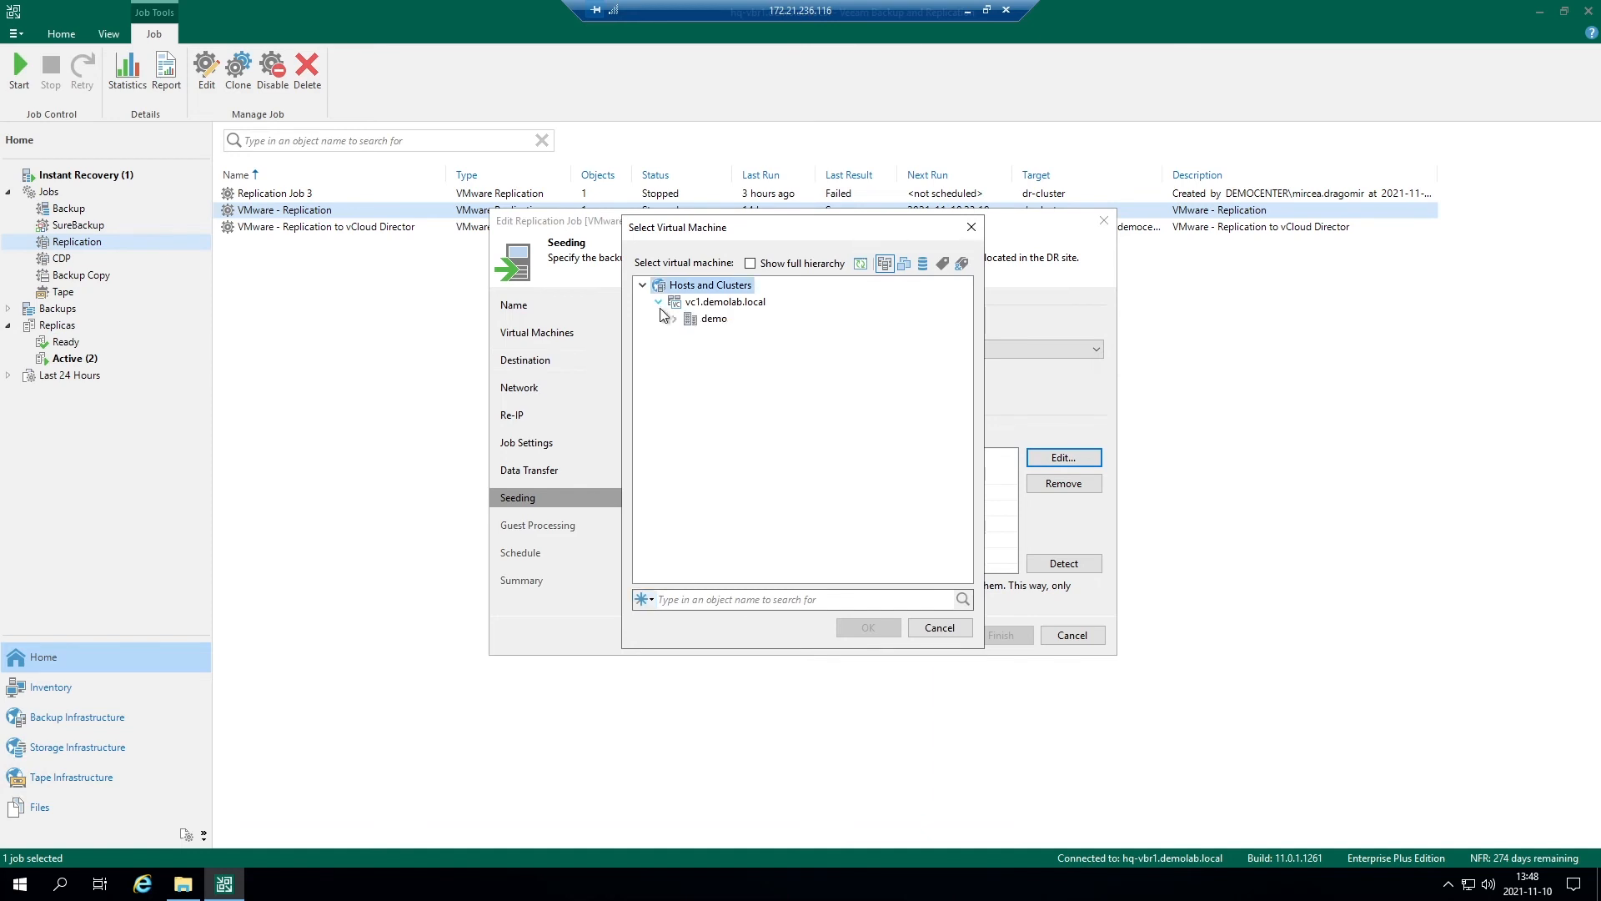
click(676, 321)
click(689, 336)
click(742, 390)
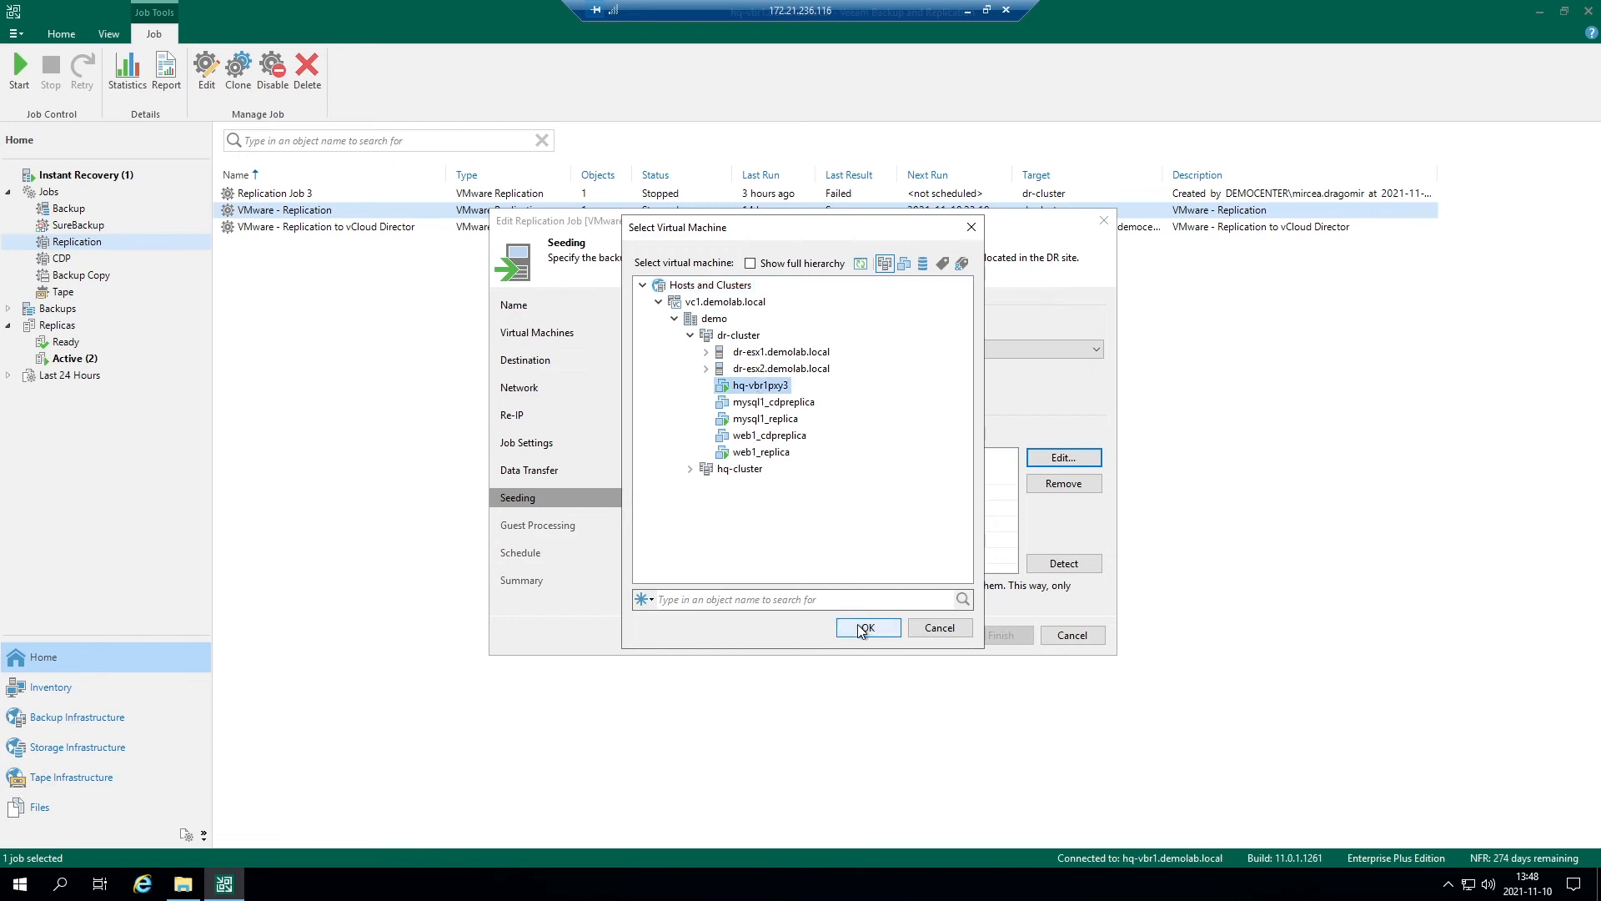
click(940, 628)
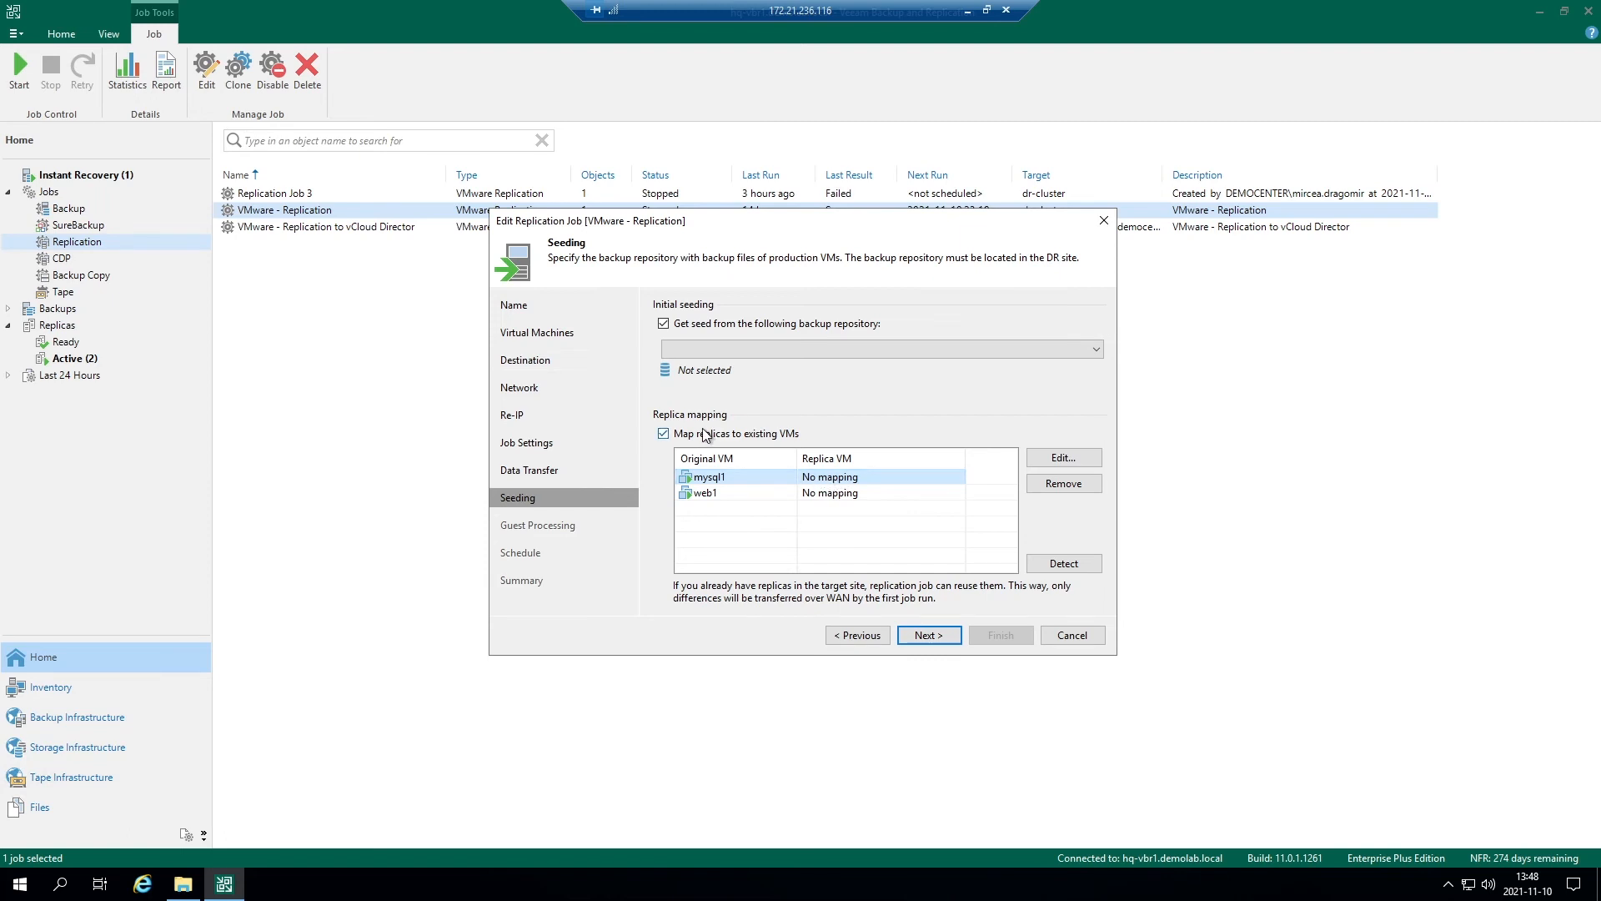
click(664, 434)
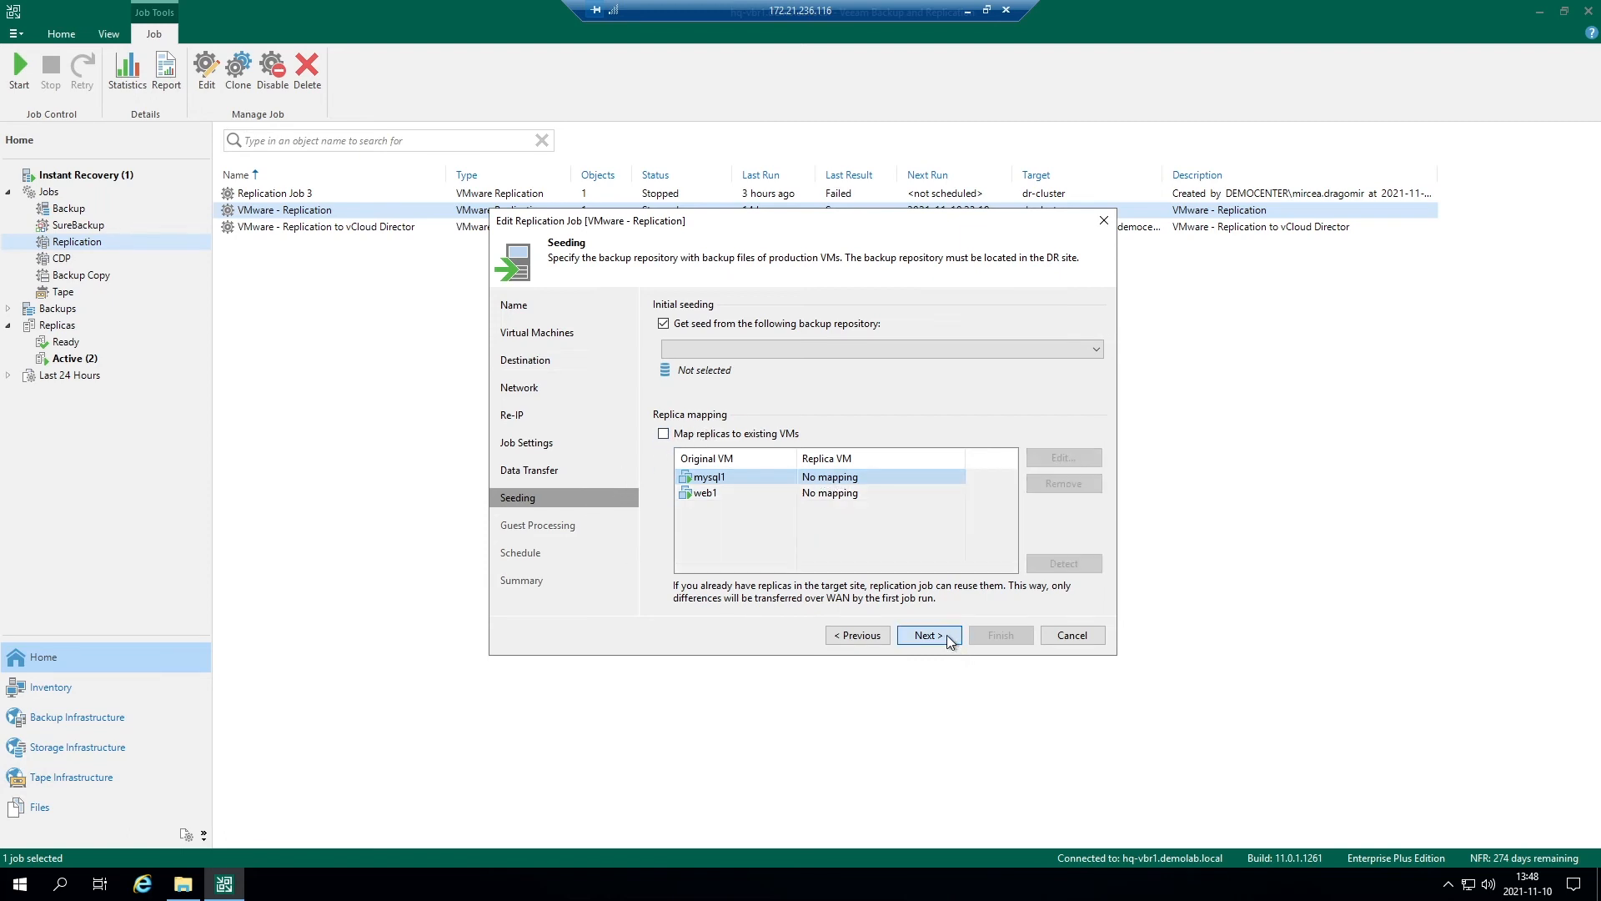
- Disable getting the seed from a backup repository and proceed to the guest processing settings
click(948, 634)
click(851, 502)
click(663, 324)
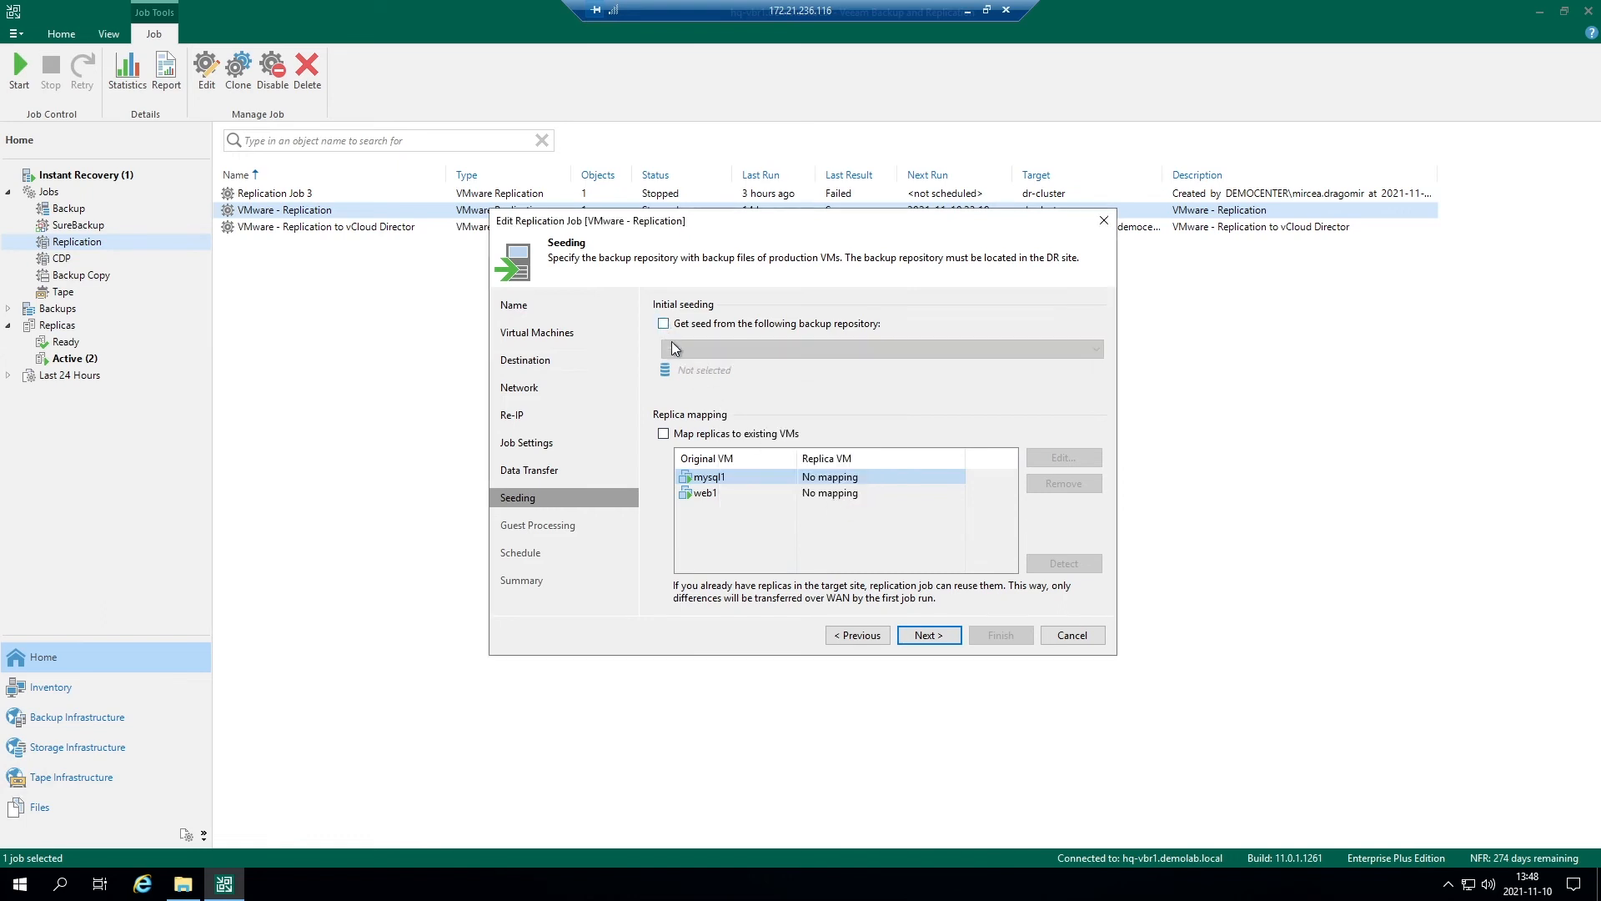
click(927, 635)
- Enable application-aware processing and view the processing settings of the listed web application object without changing them
click(718, 308)
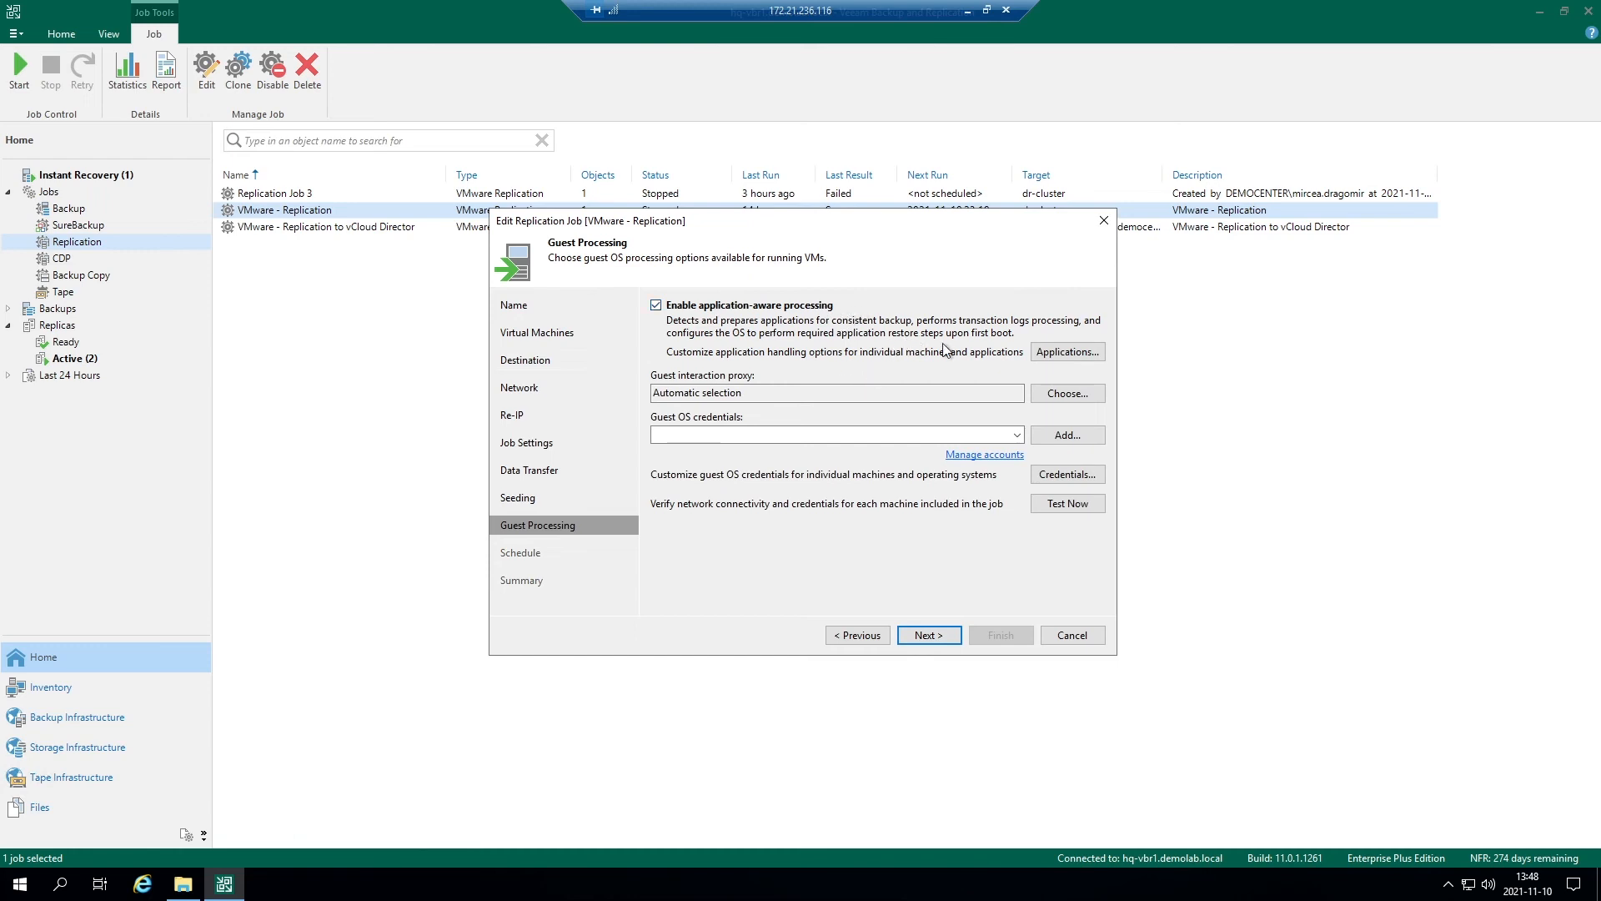
click(1067, 352)
click(768, 355)
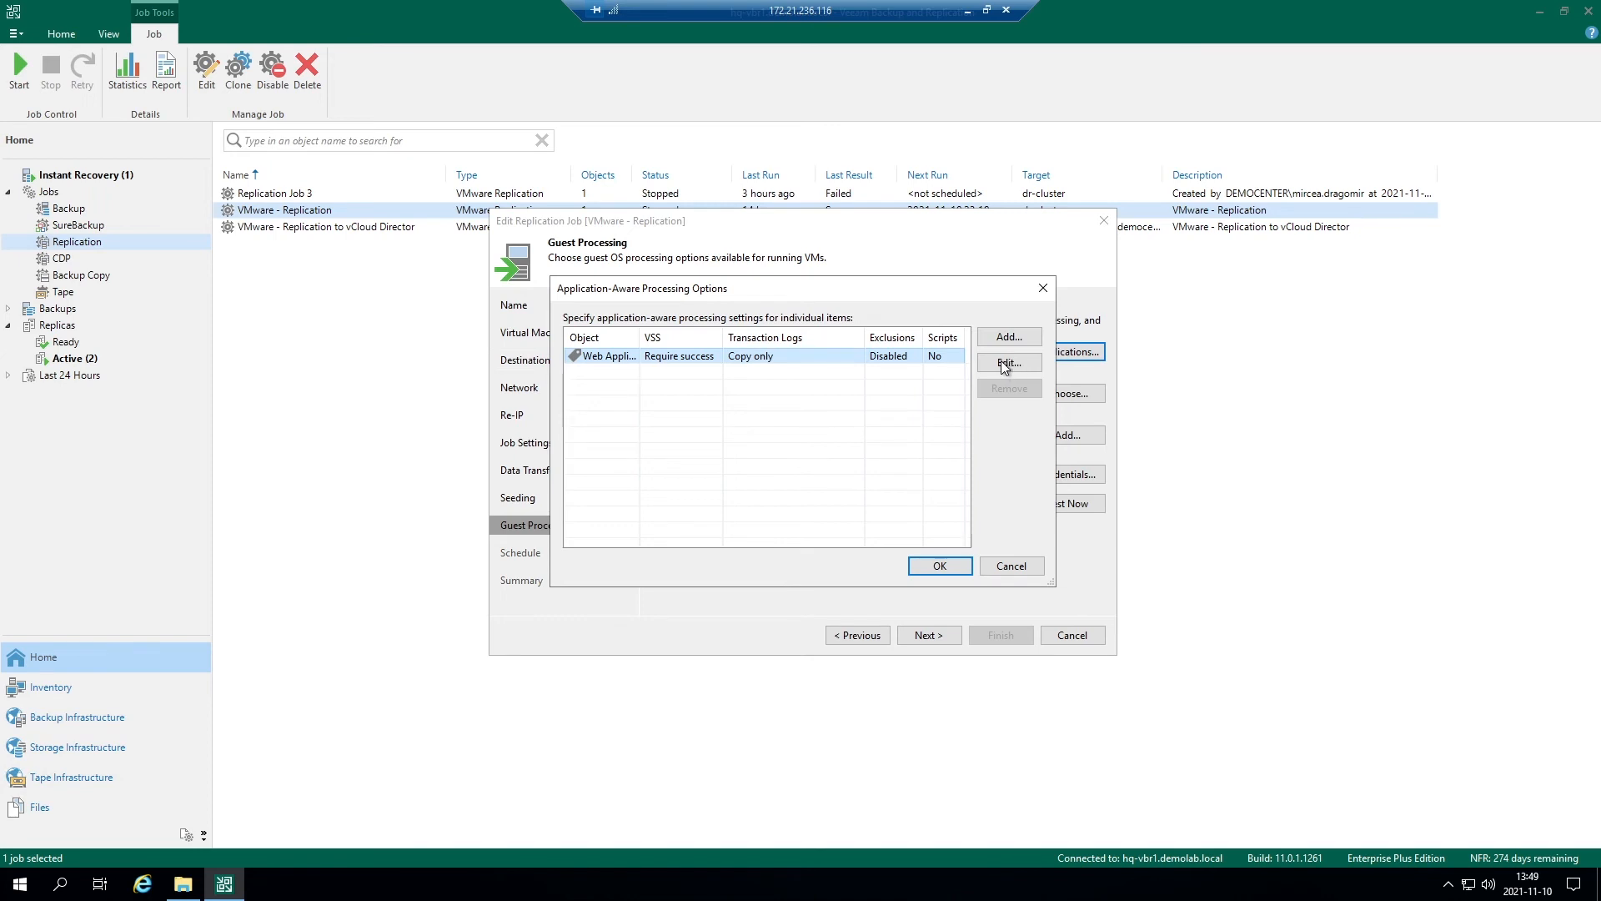
click(1004, 364)
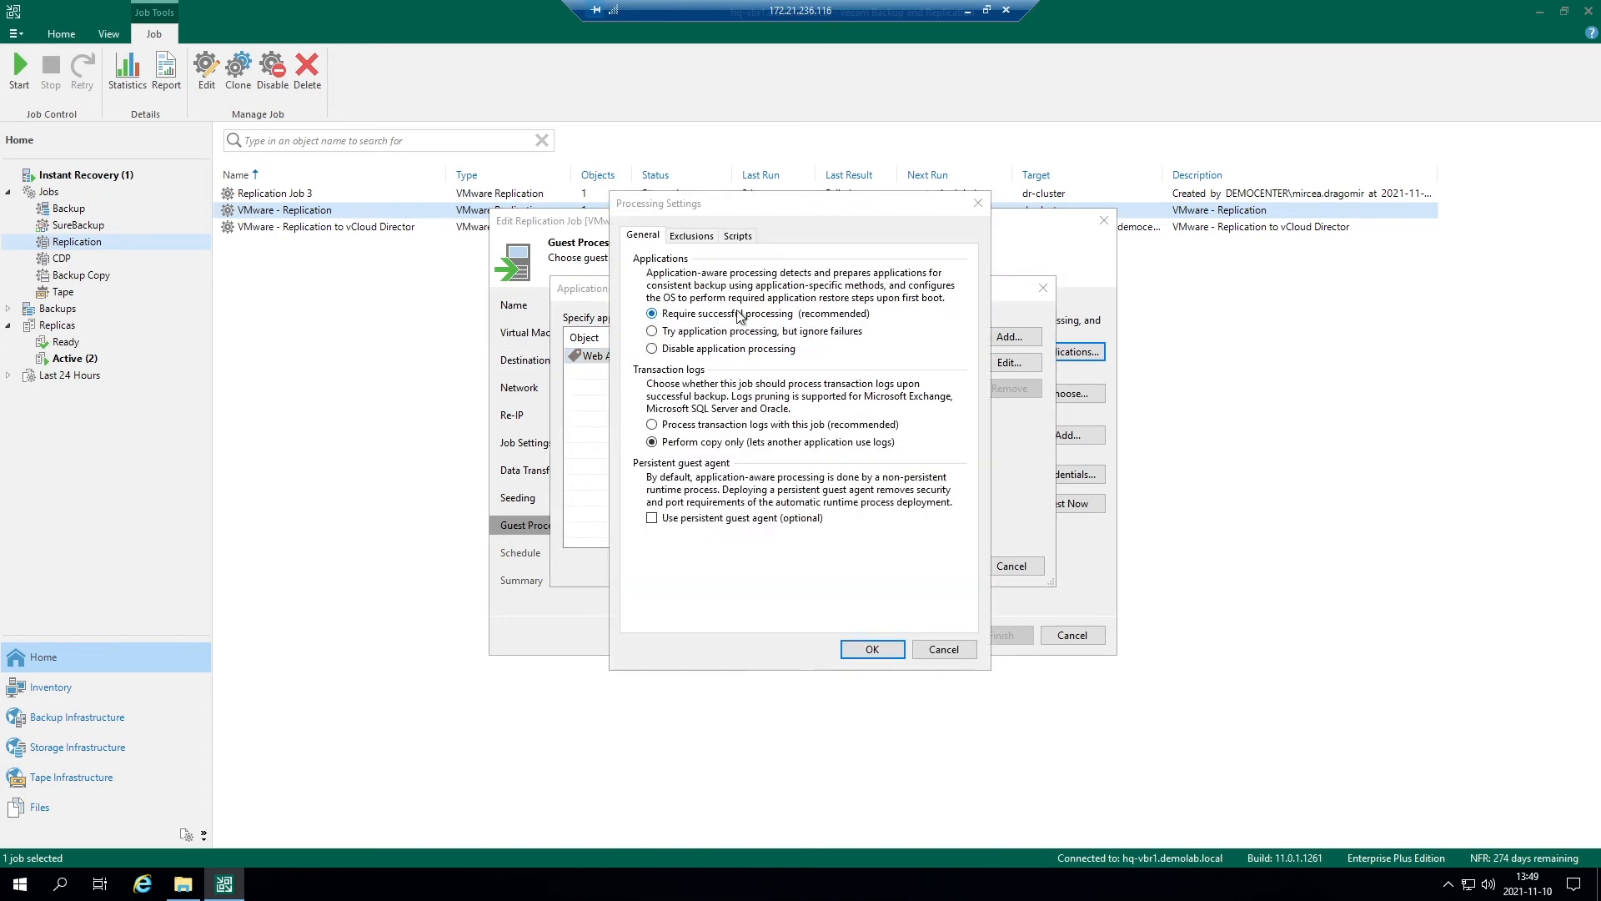
drag(737, 207, 737, 214)
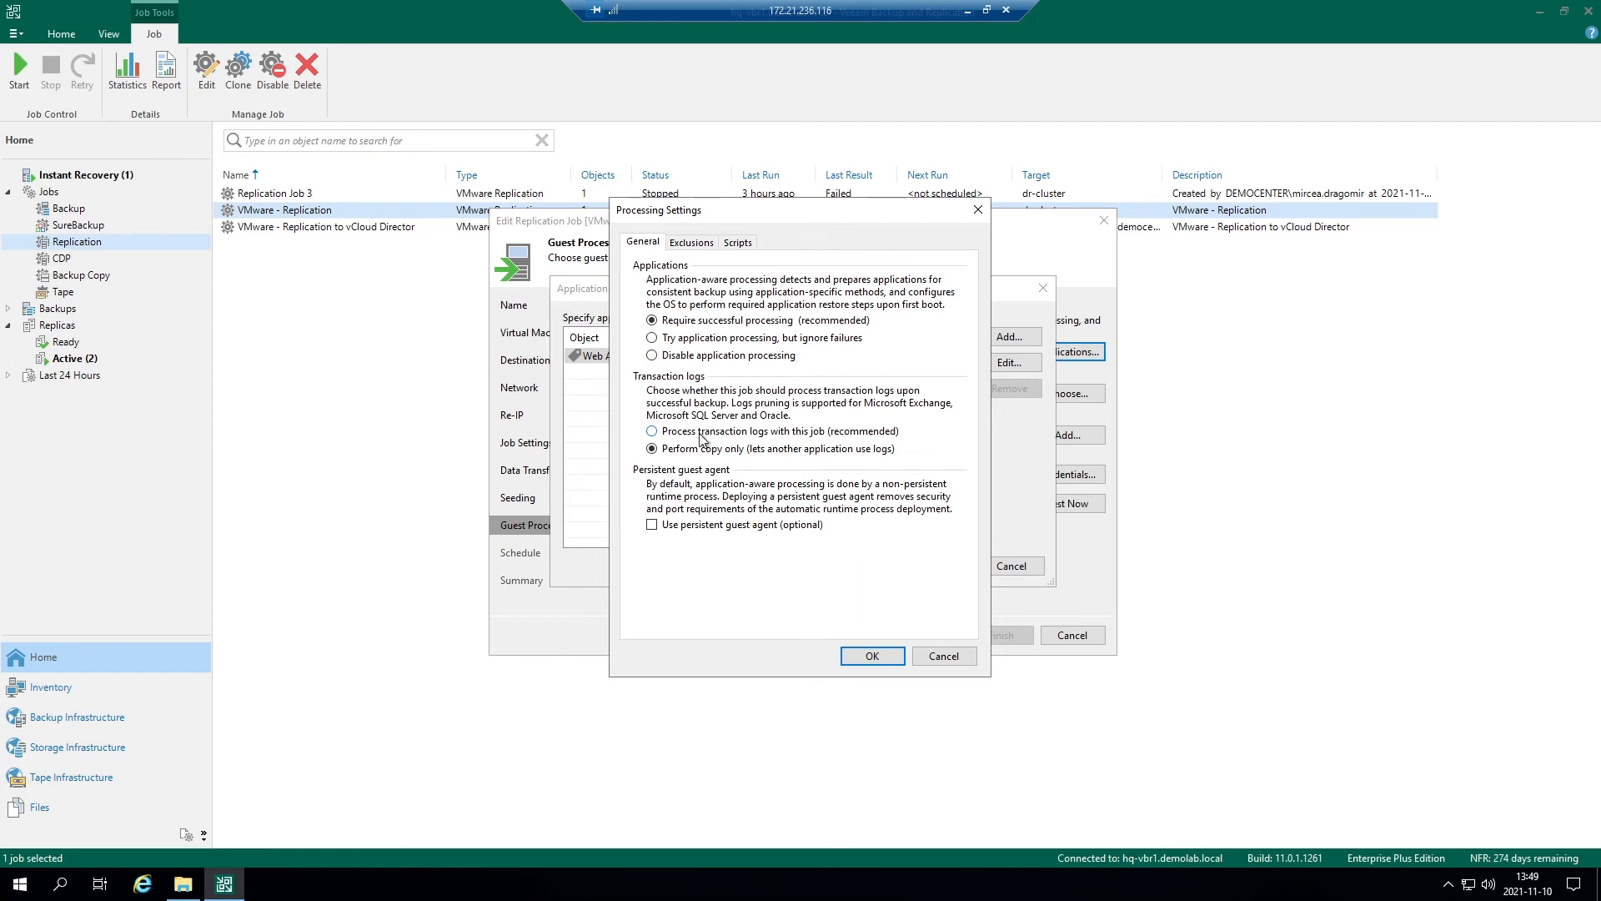
click(941, 657)
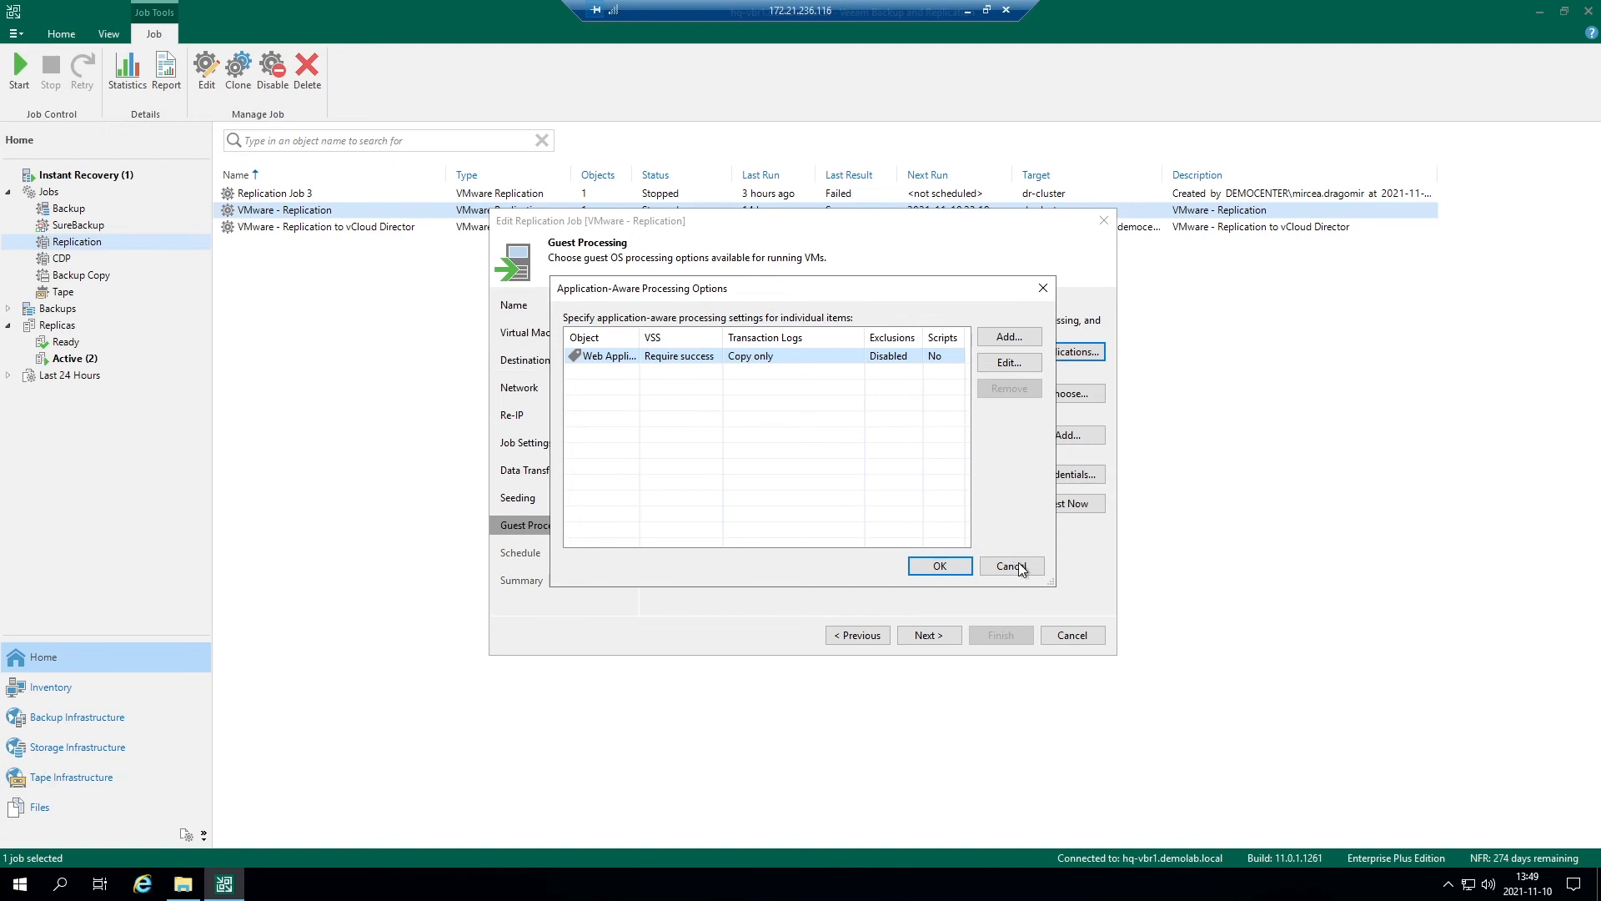
click(1018, 562)
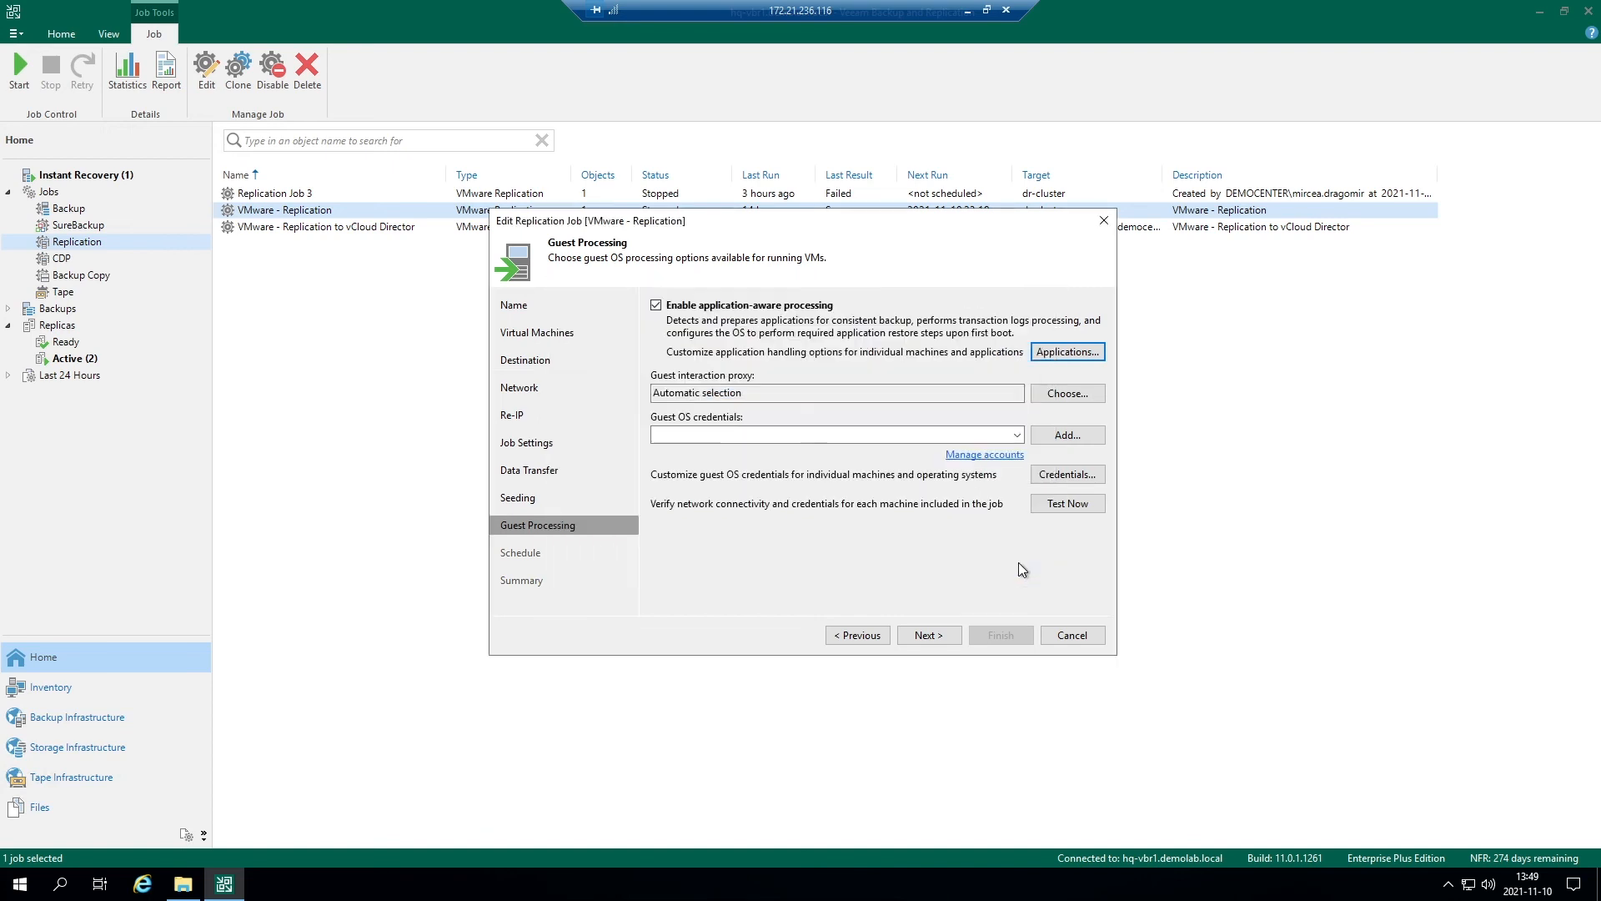
- Disable application-aware processing and proceed to the schedule settings
click(735, 307)
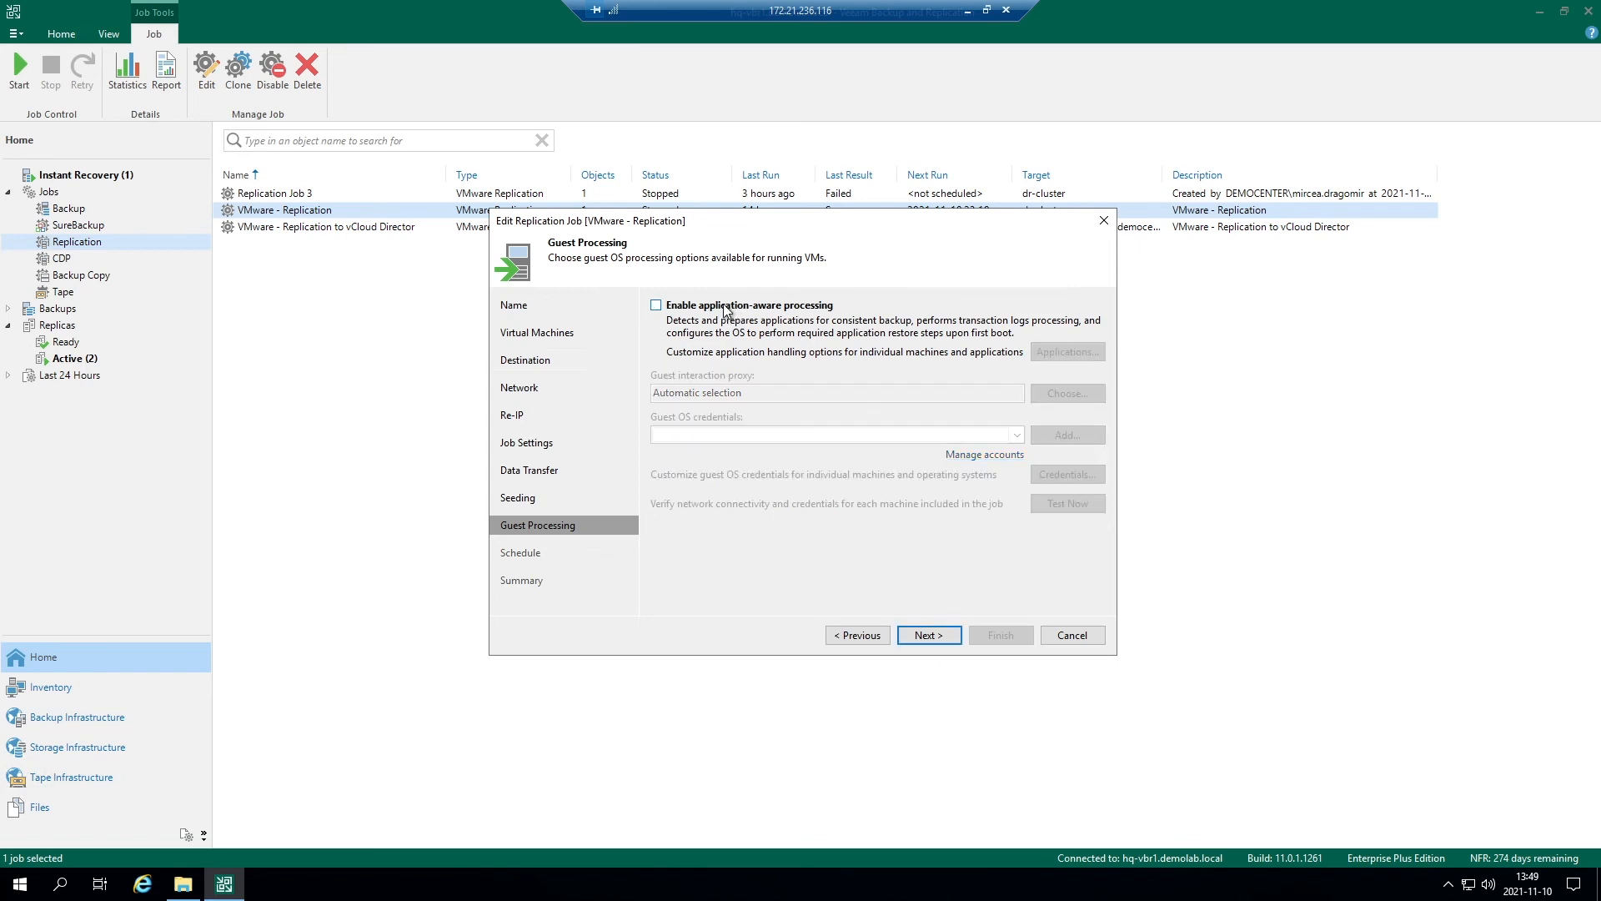
click(929, 635)
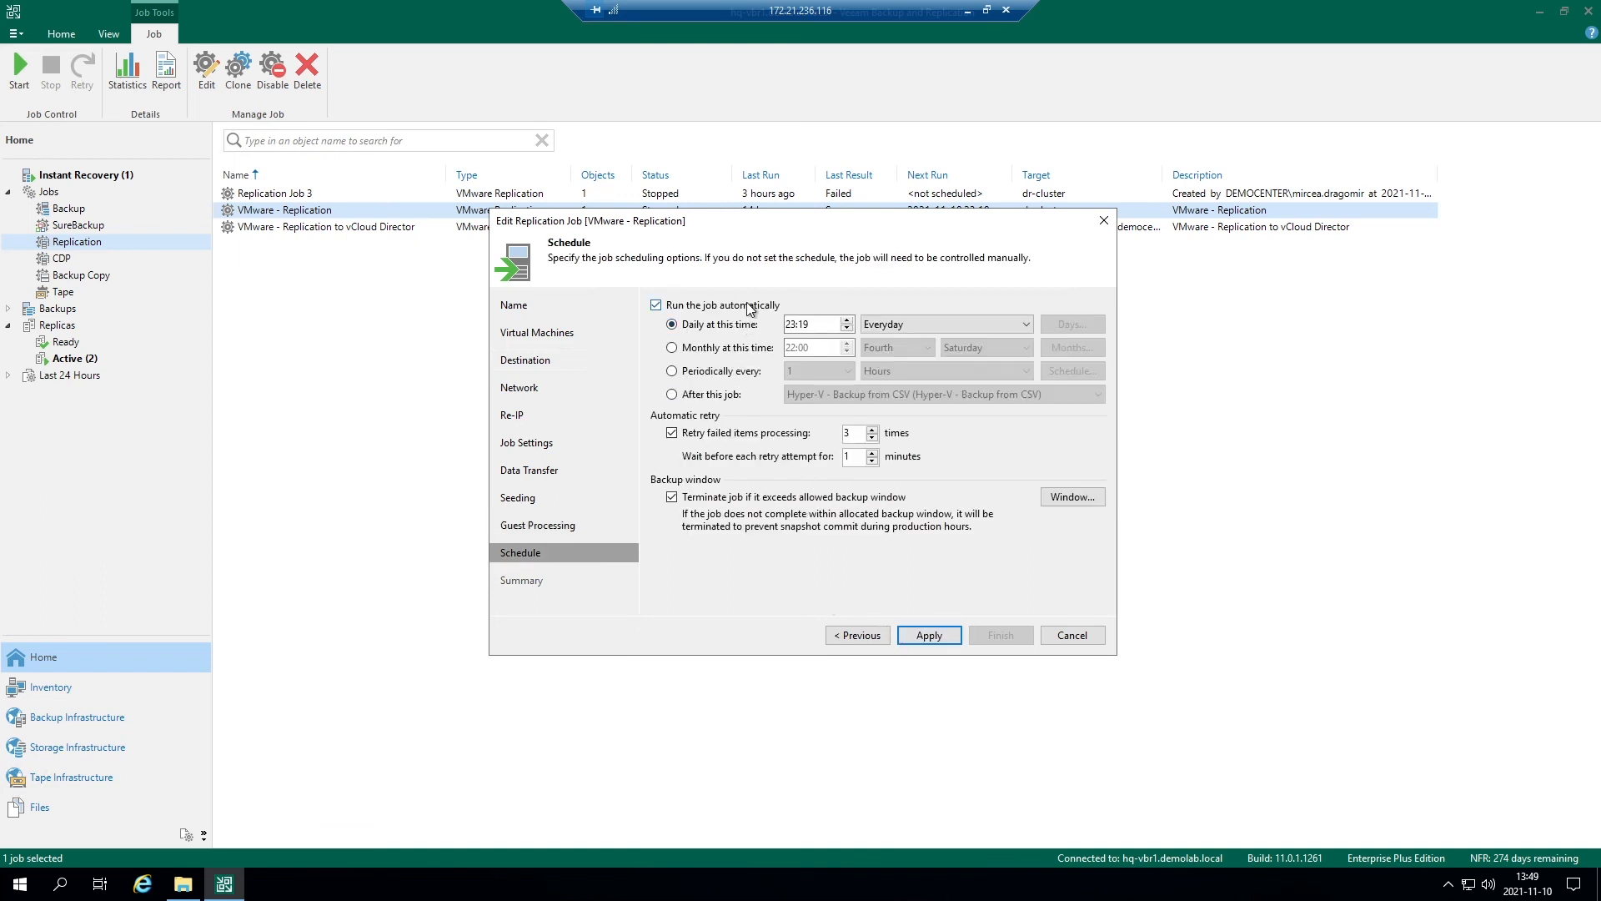
- Try a periodic schedule with the interval unit set to Continuously and to Minutes, and return the job to the daily schedule
click(717, 372)
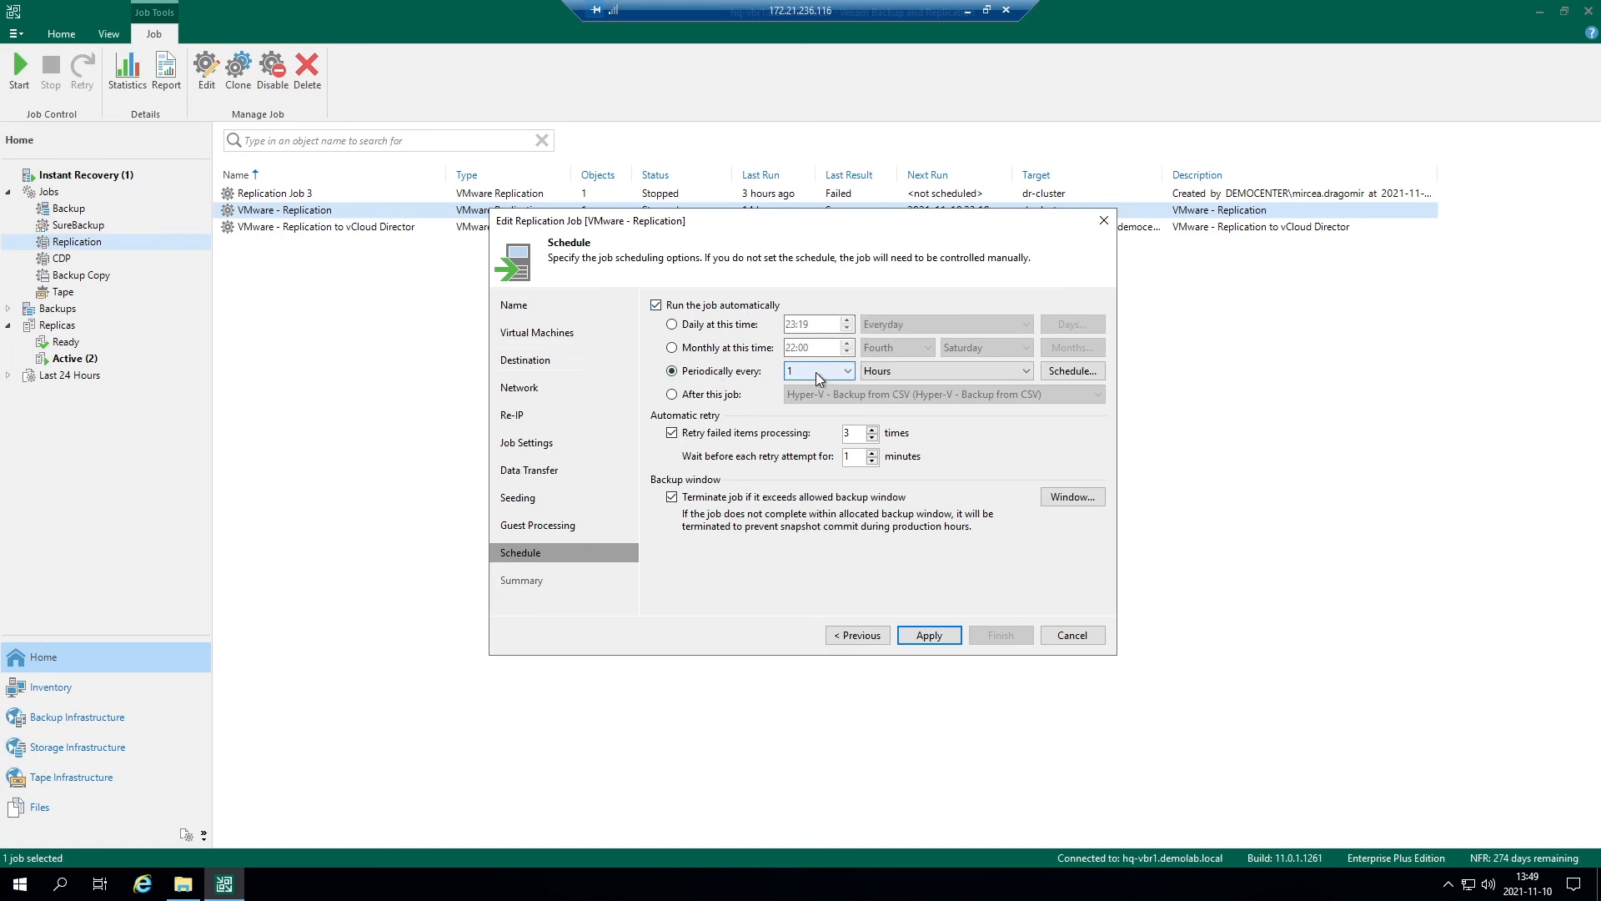
click(874, 372)
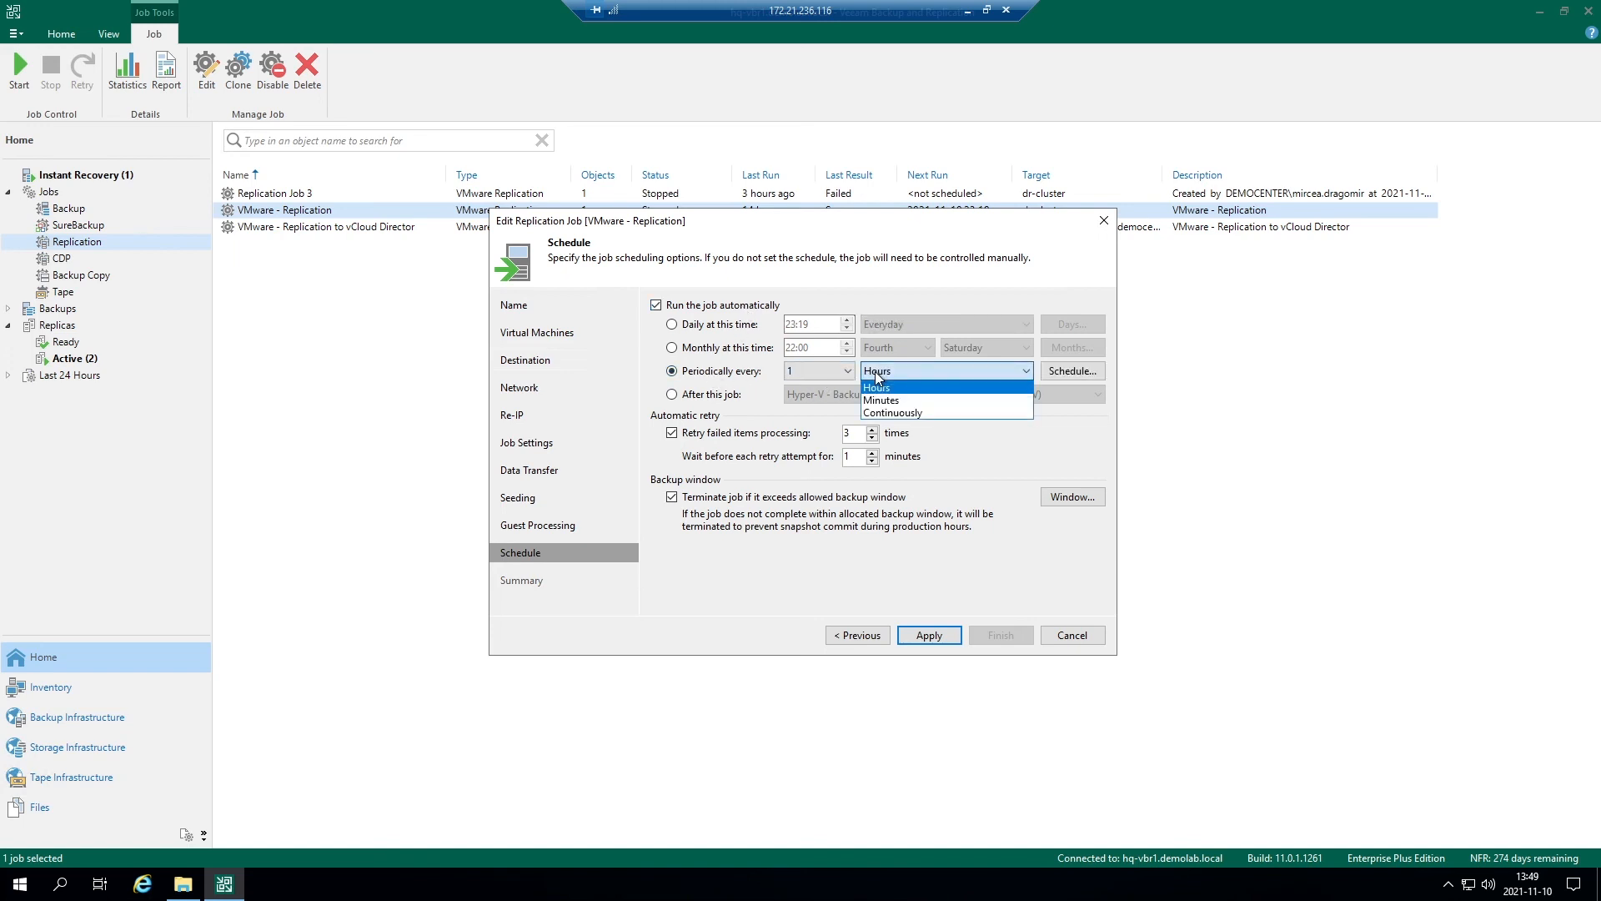
click(896, 410)
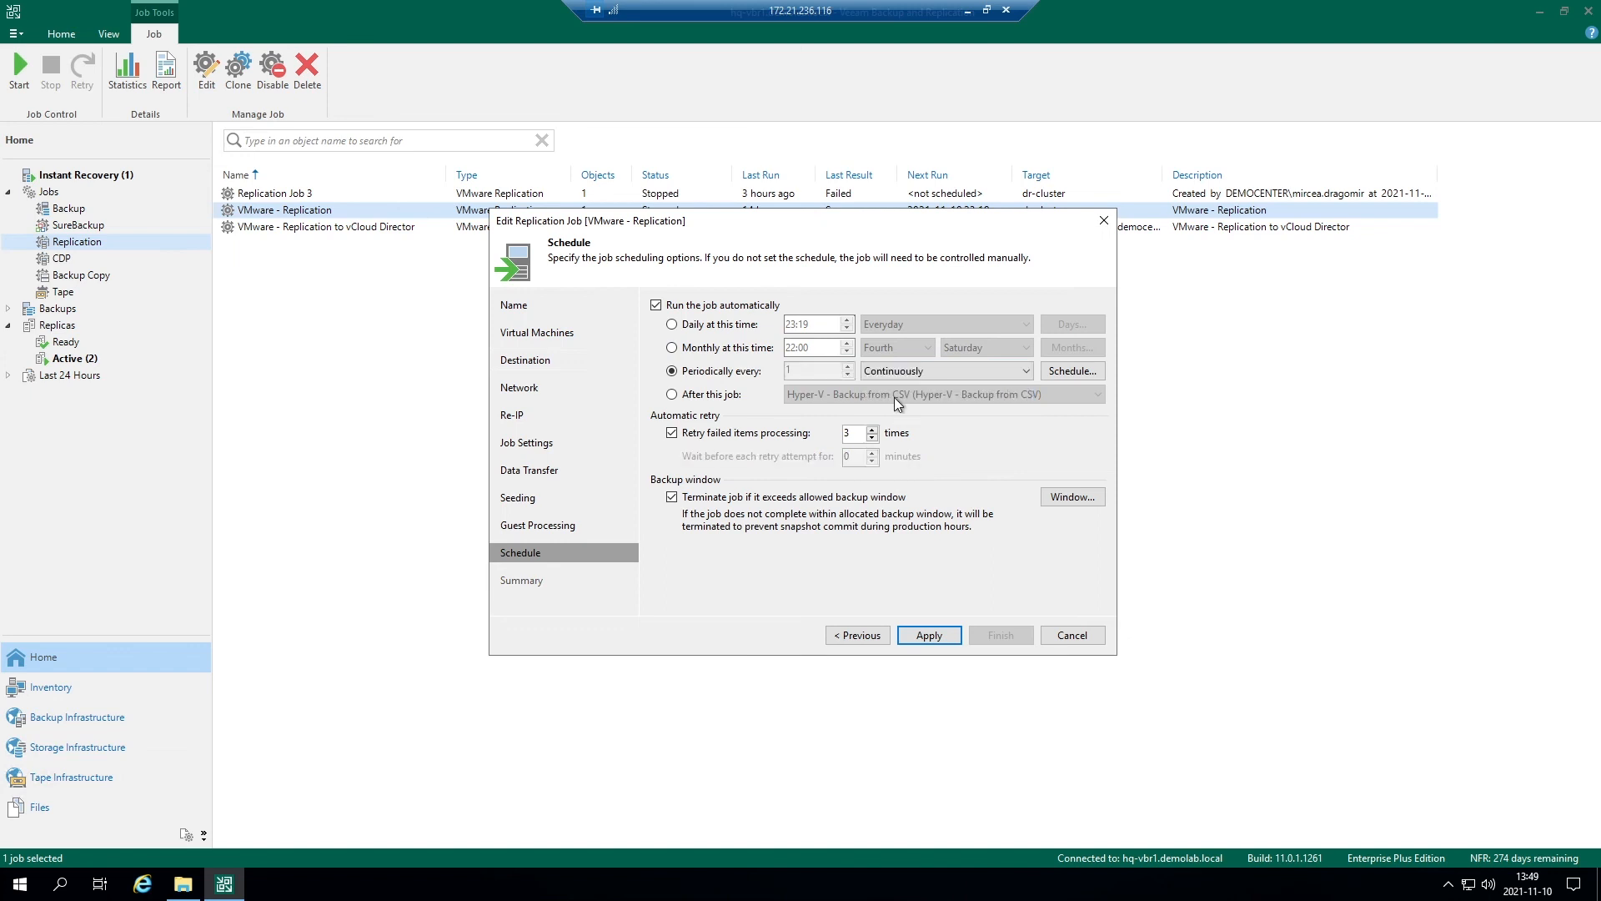
click(892, 371)
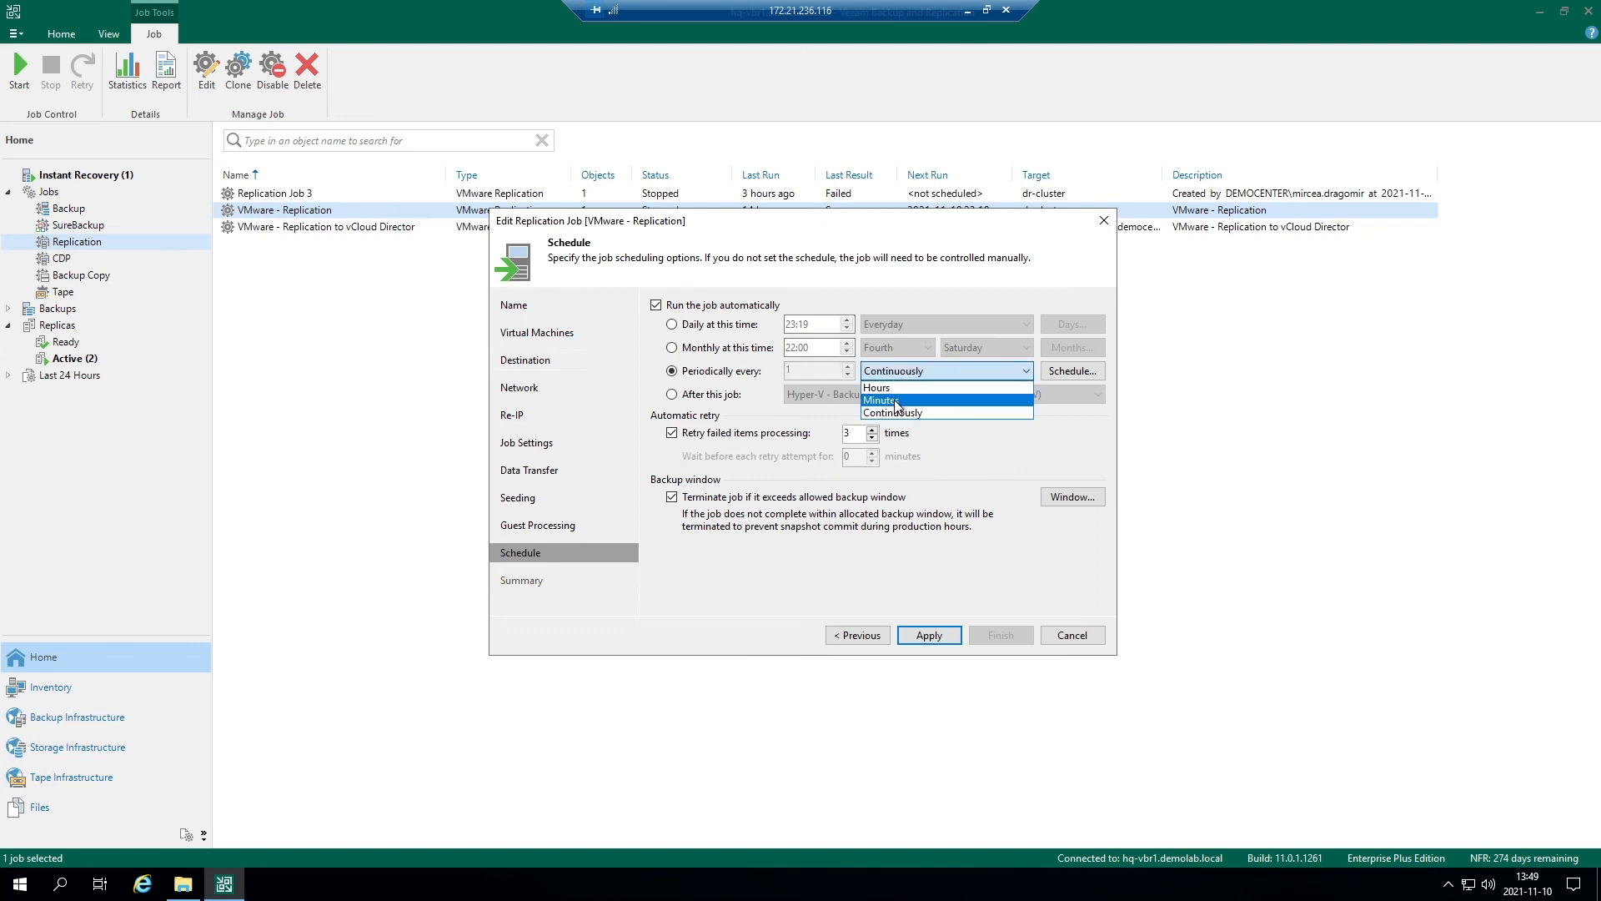
click(893, 400)
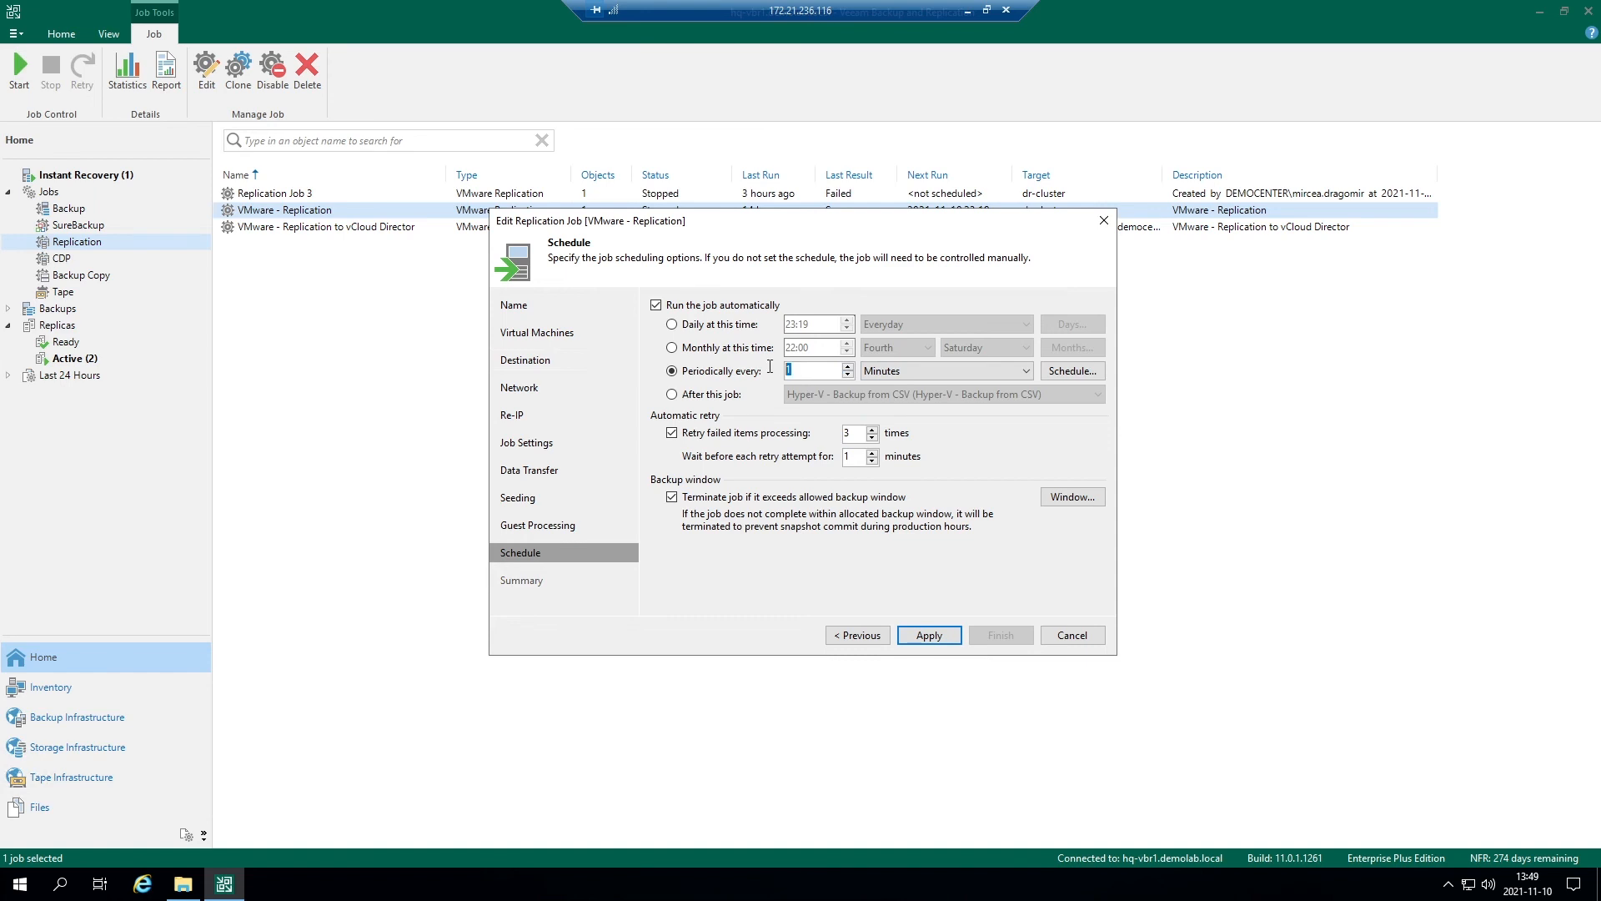
click(894, 374)
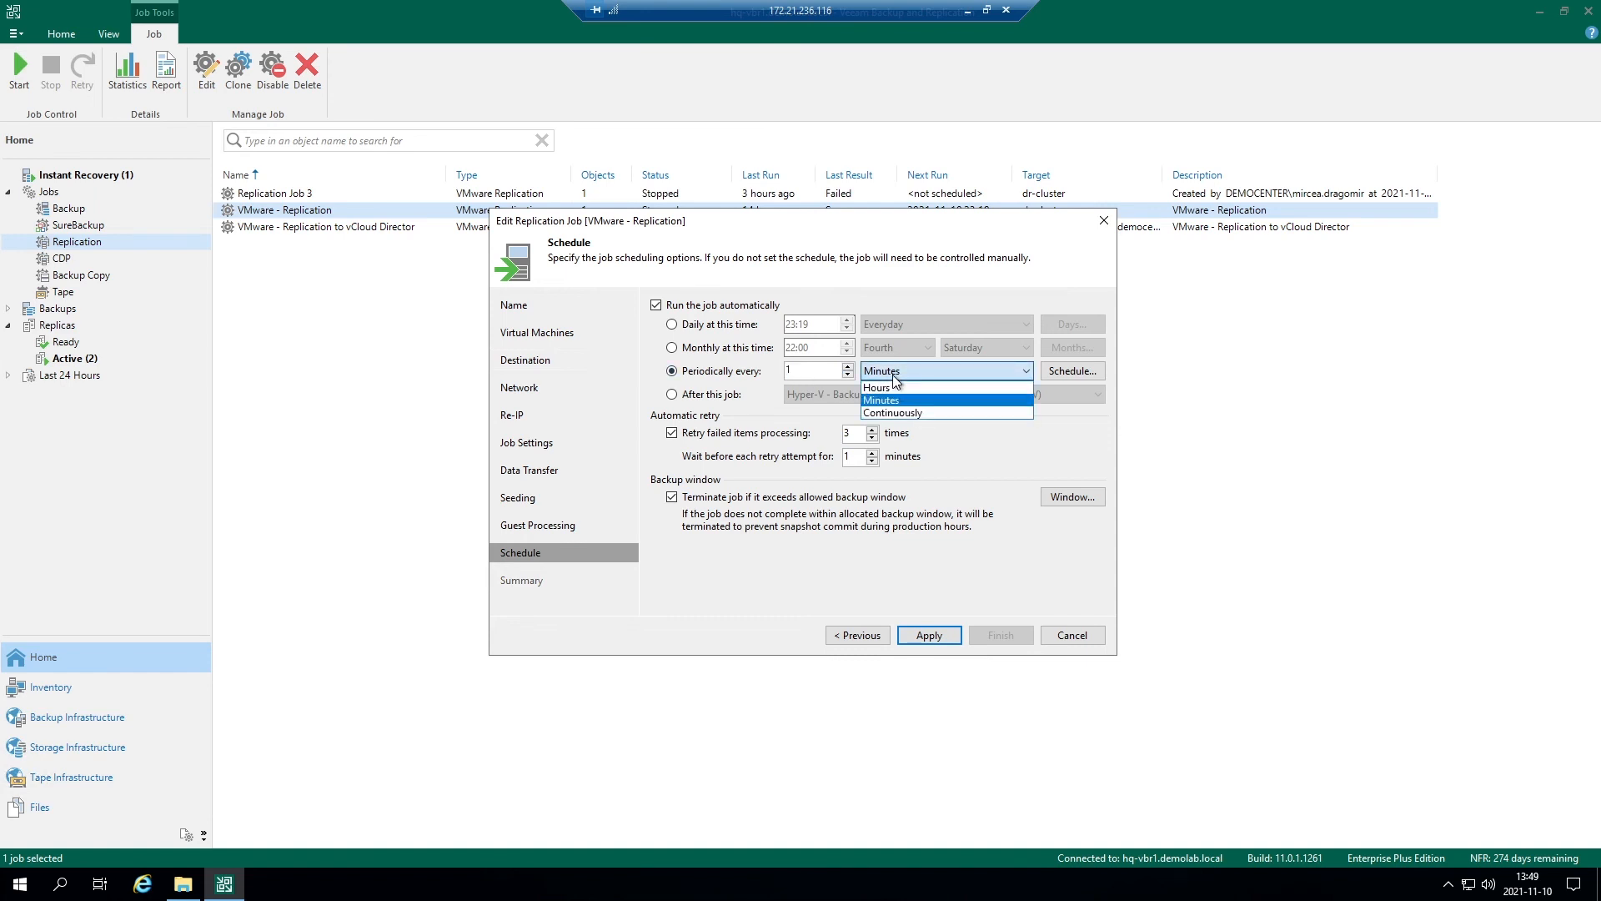
click(734, 337)
click(724, 333)
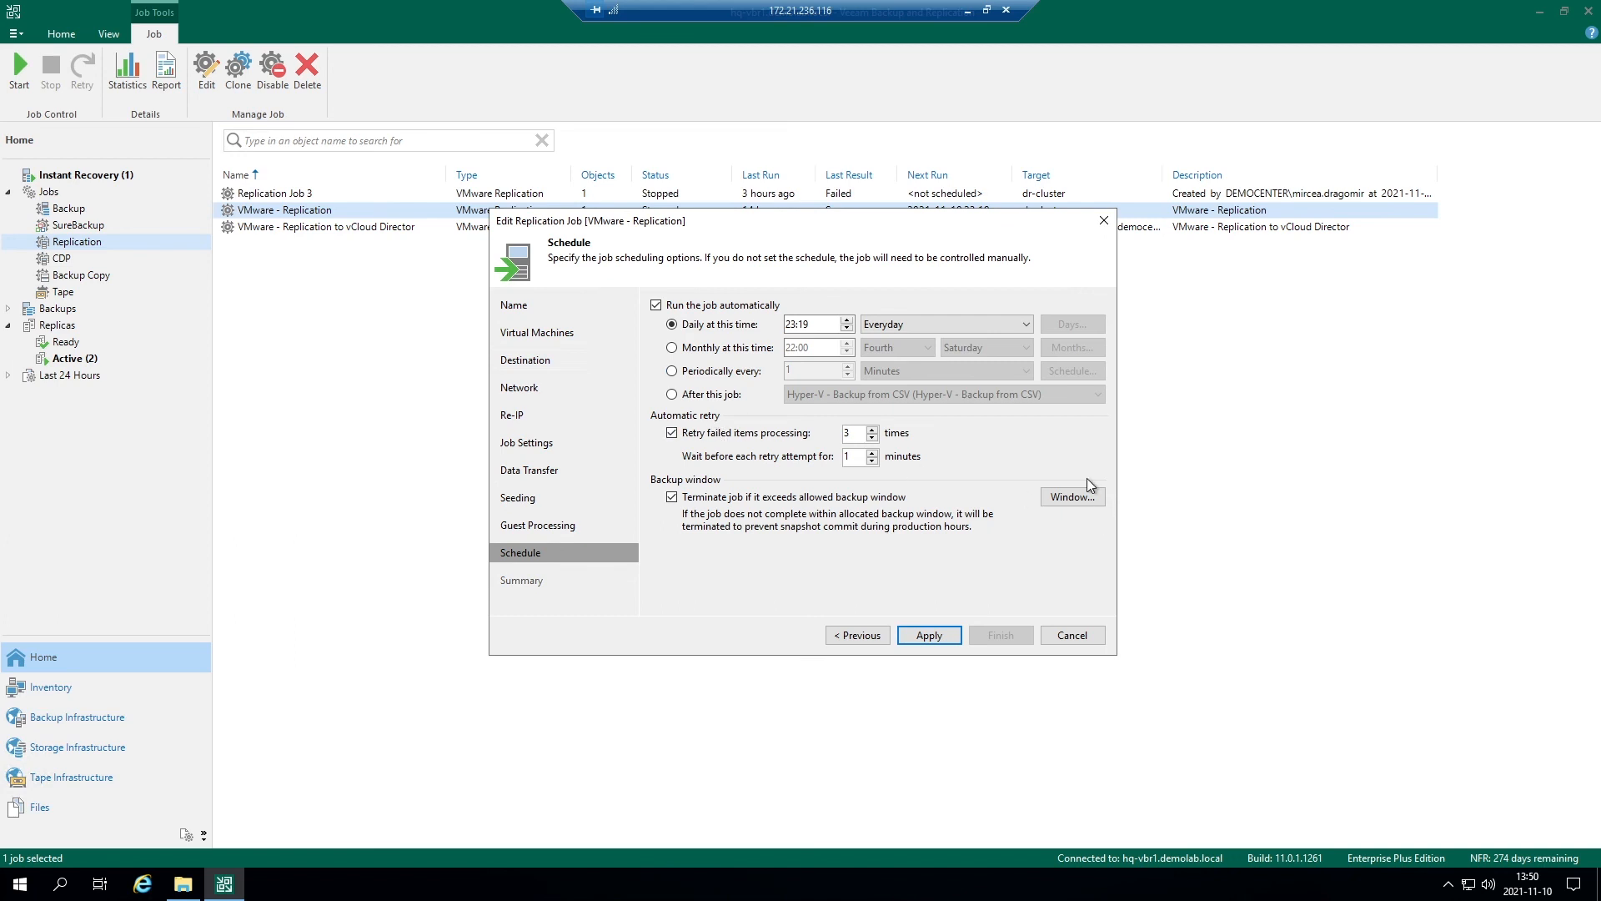
- Inspect the backup window's time periods by selecting Sunday through Thursday from 06:00 to 17:59, and close them without saving
click(1069, 502)
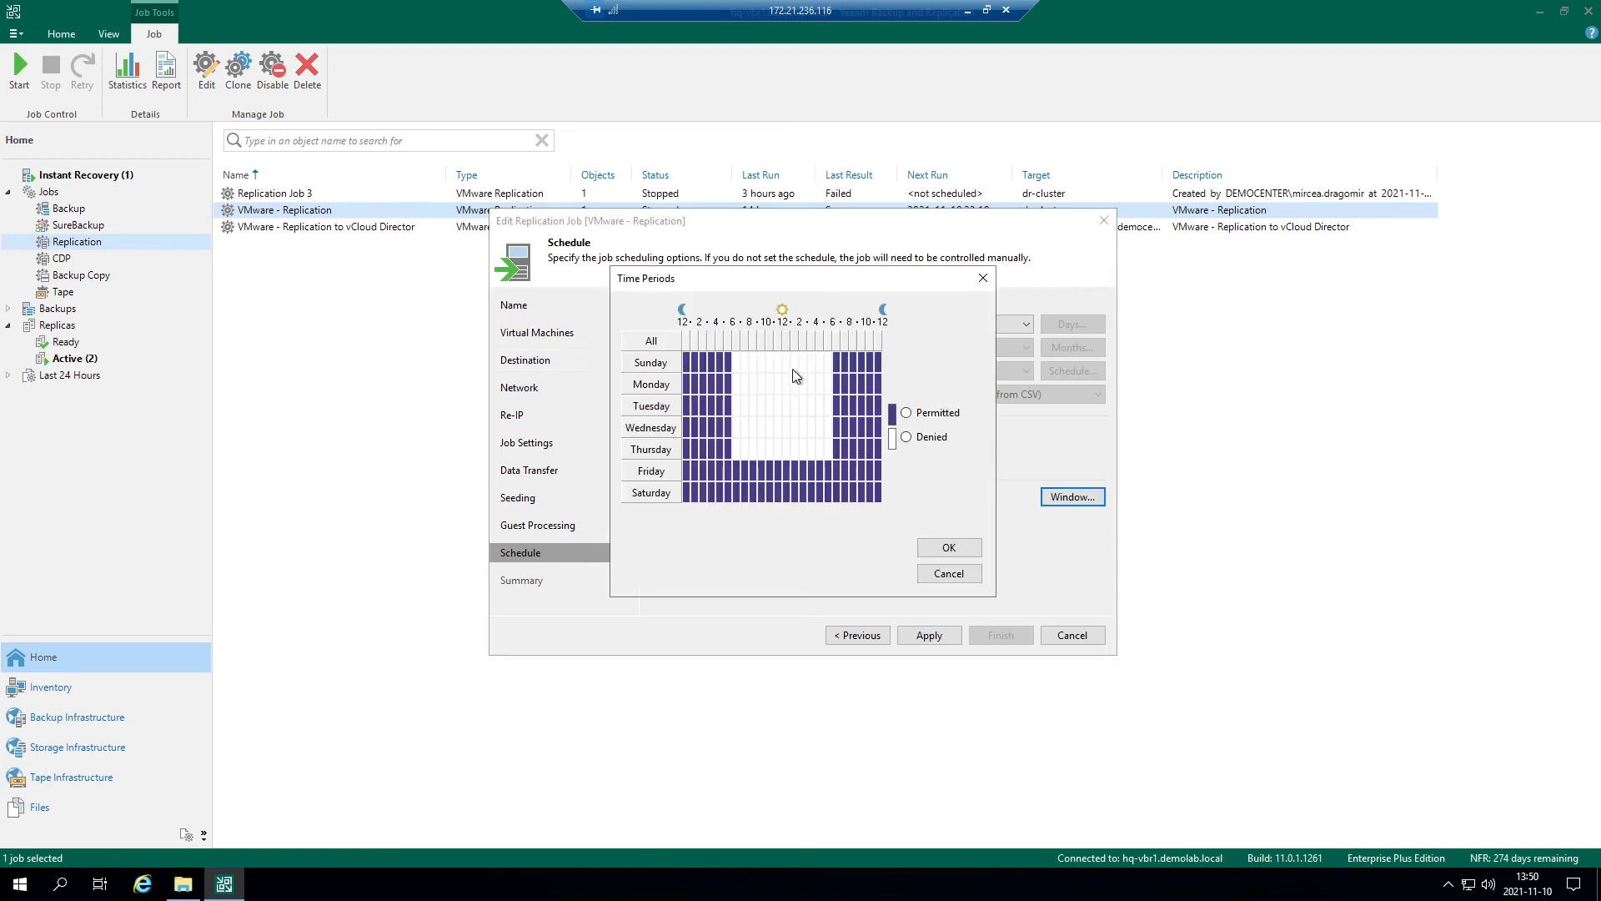
drag(739, 363, 831, 453)
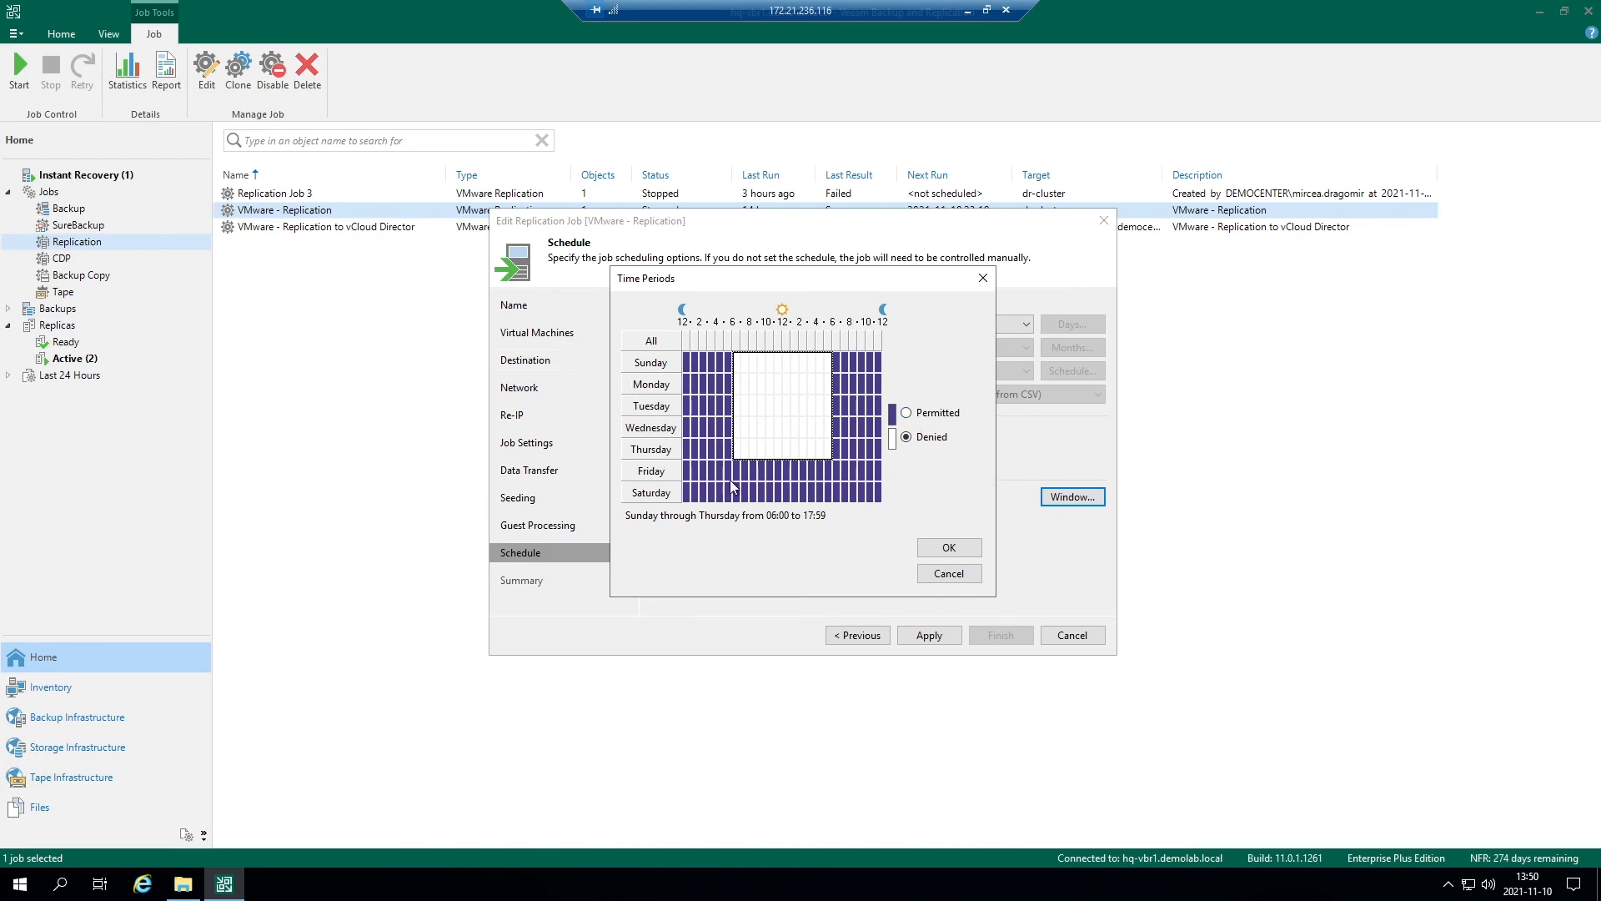
click(947, 573)
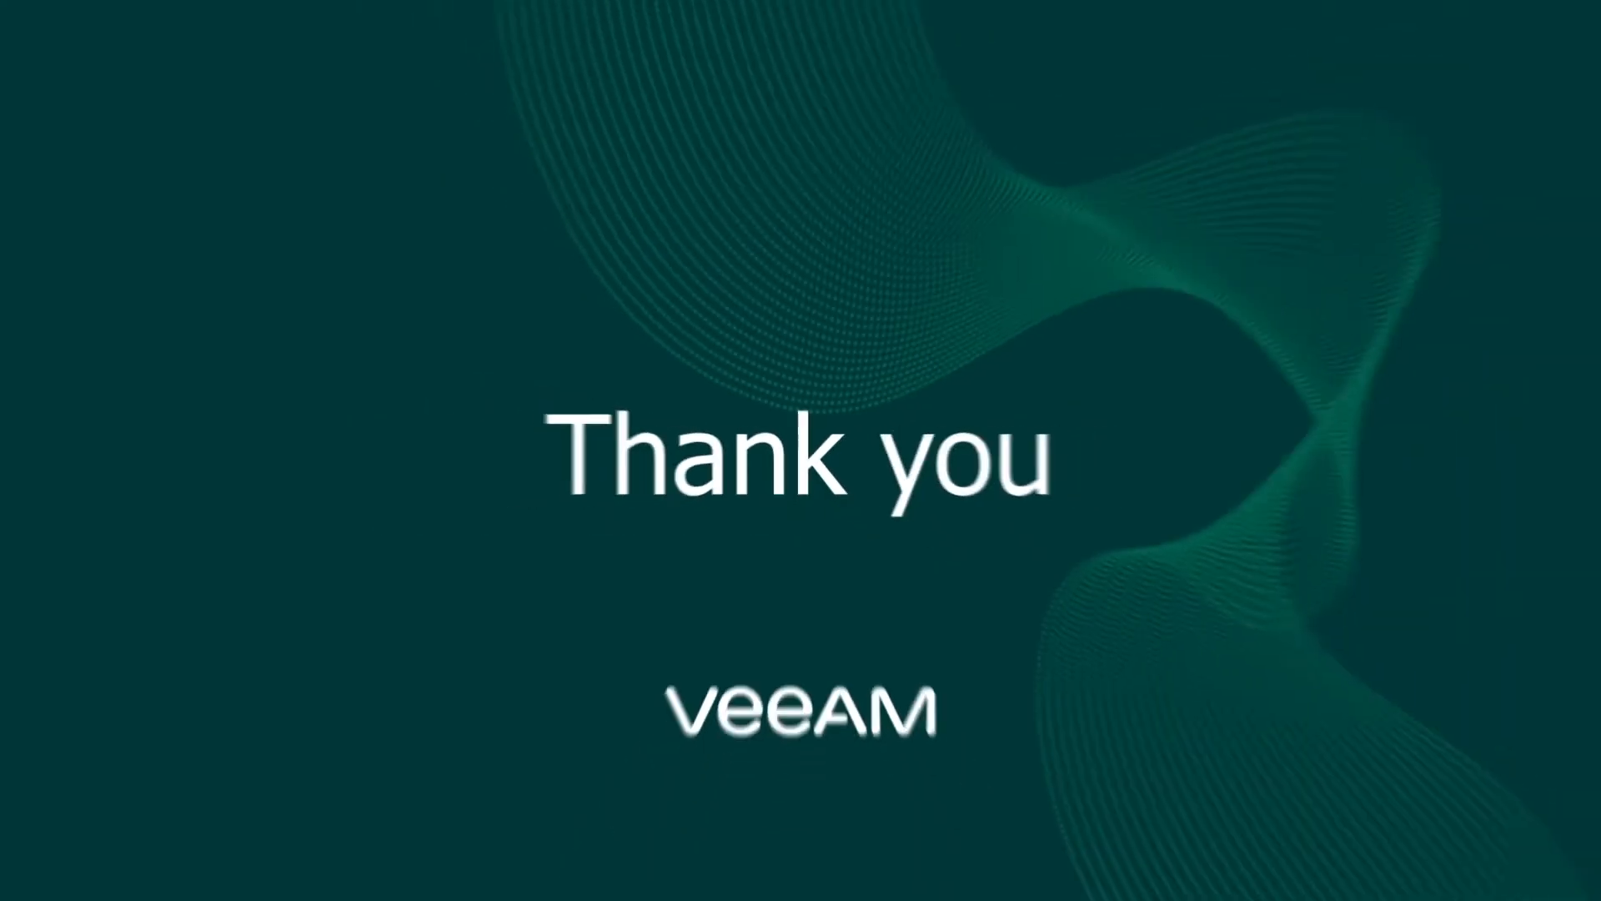